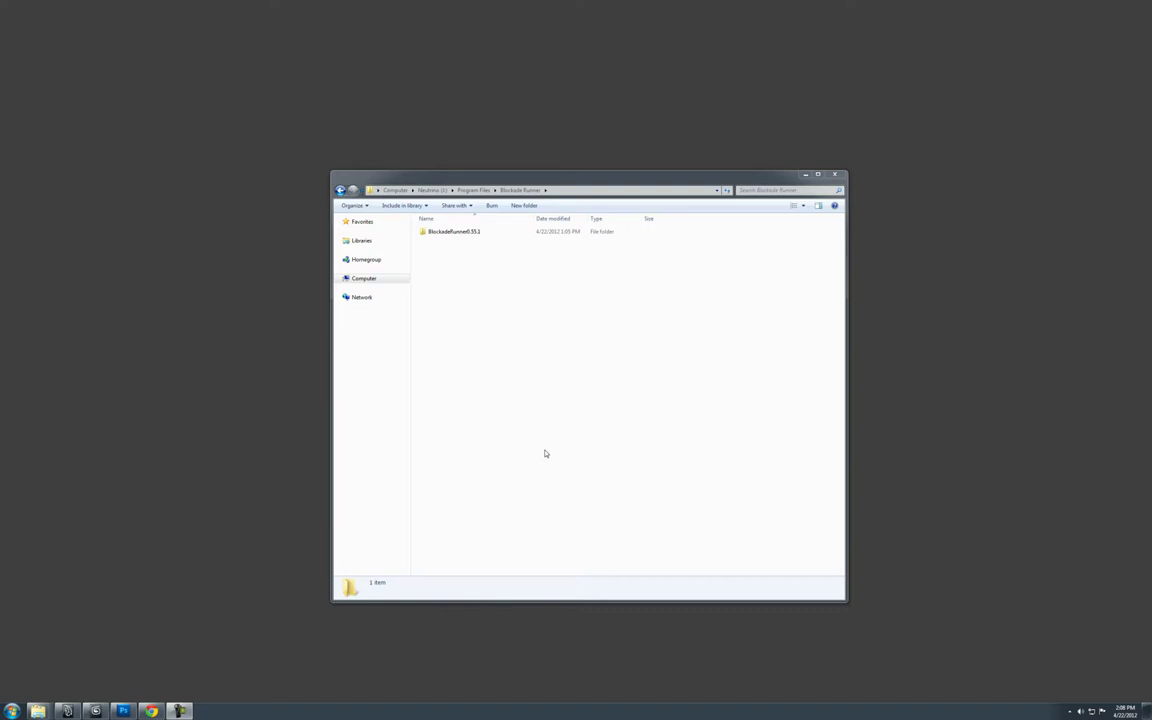
Step: Open the radar prefab folder inside Content\Prefabs of the BlockadeRunner0.55.1 installation and reposition the folder window
double_click(446, 233)
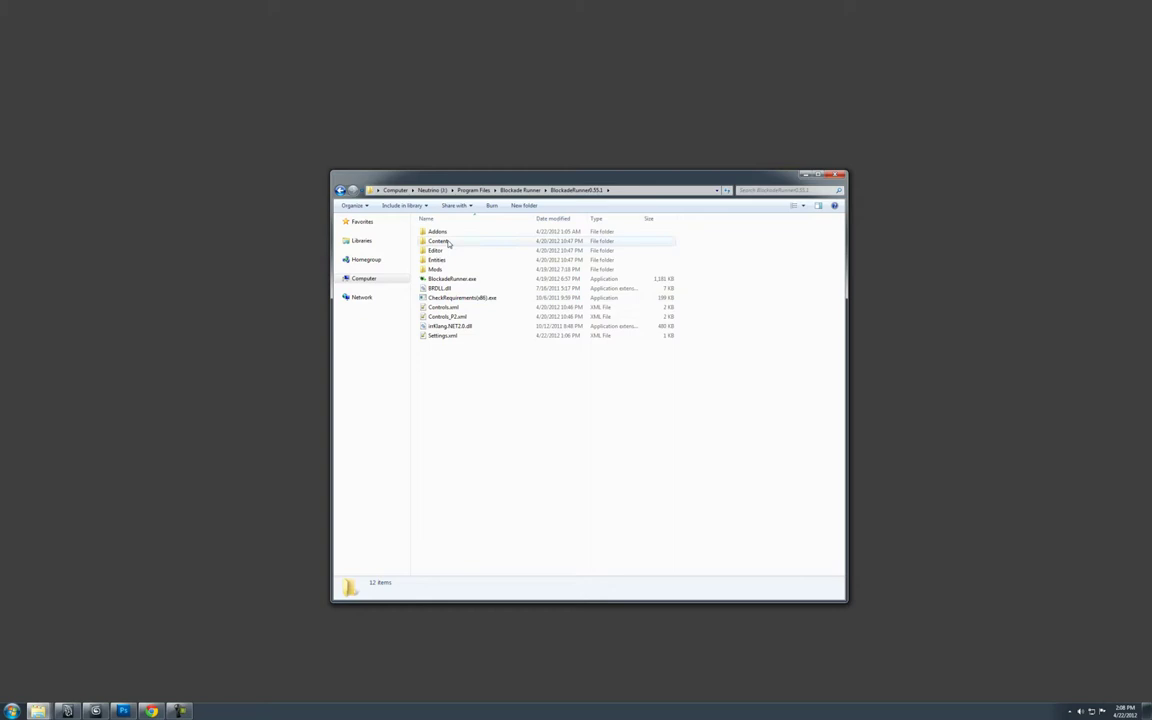
double_click(440, 241)
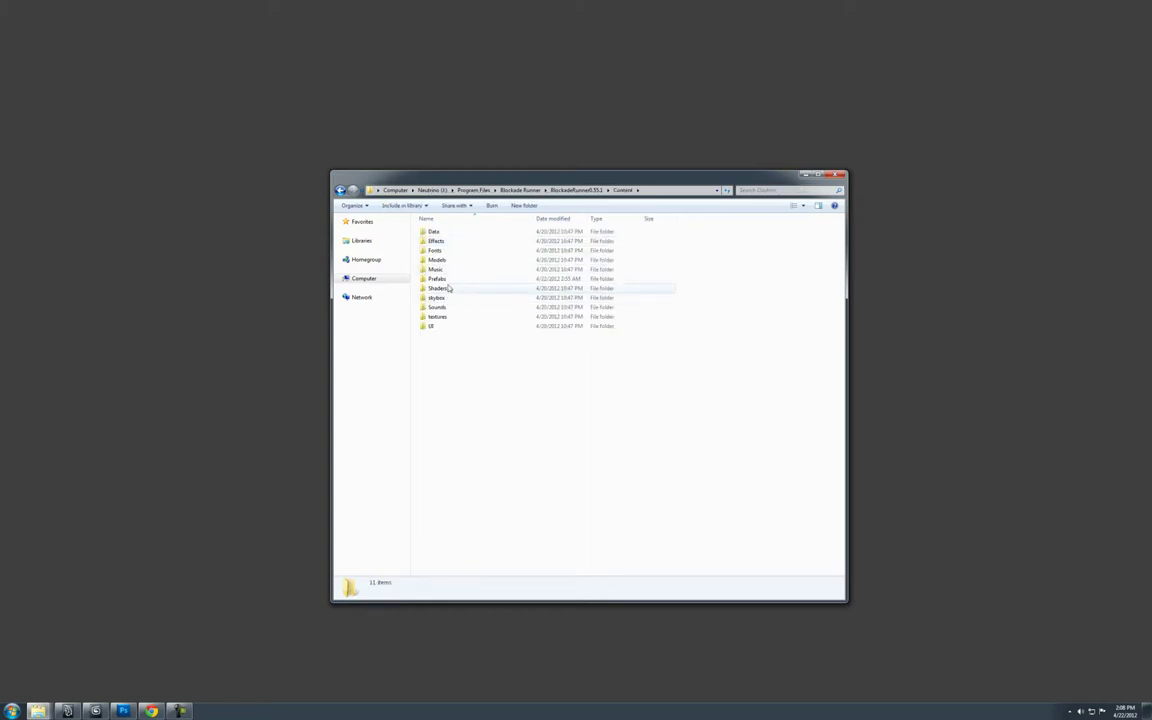
double_click(437, 278)
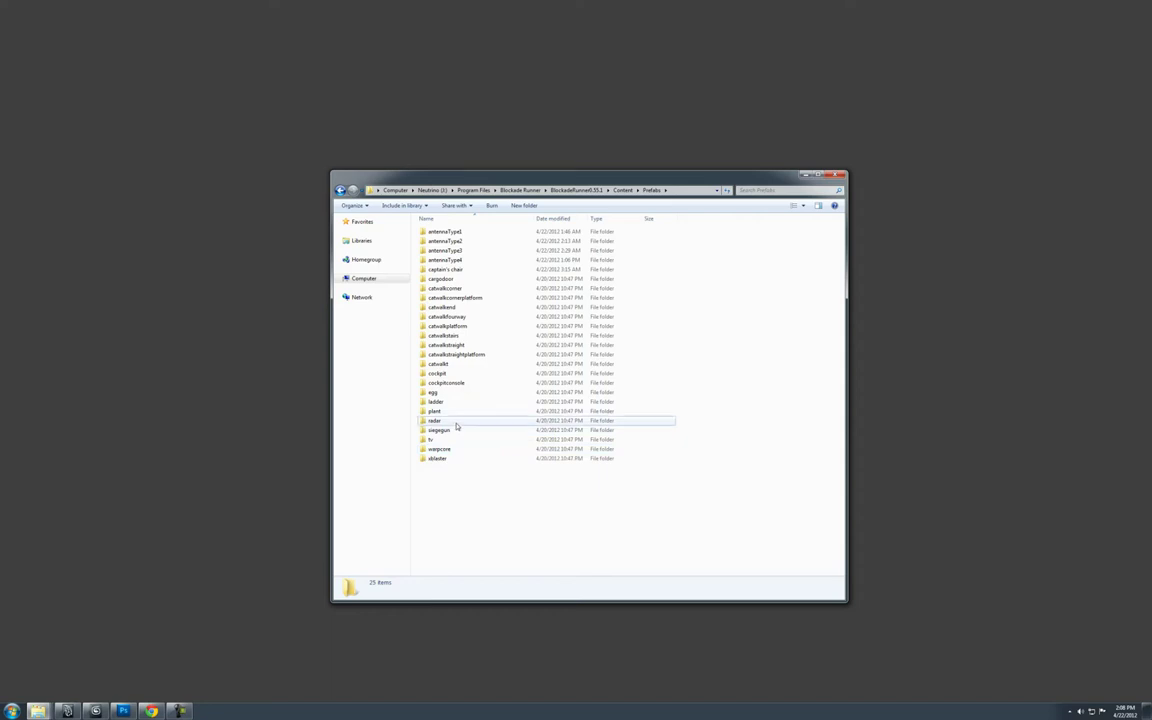
double_click(455, 423)
left_click_drag(540, 180, 734, 183)
left_click(637, 236)
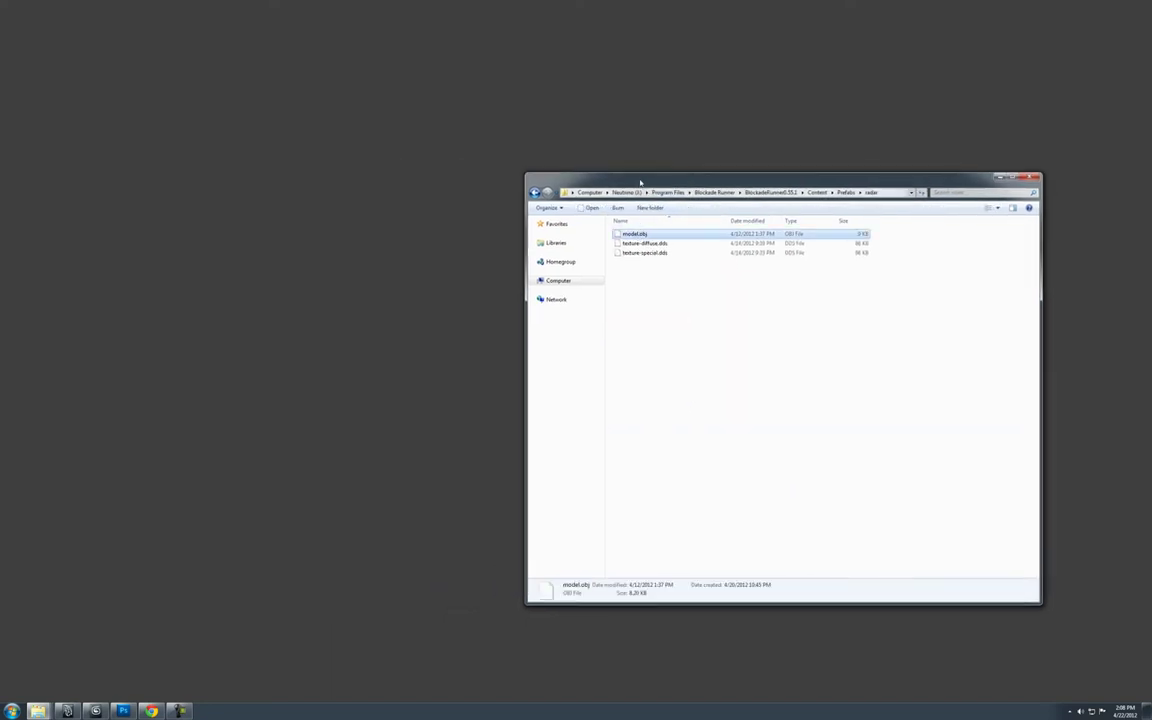
left_click_drag(638, 183, 478, 183)
left_click(501, 303)
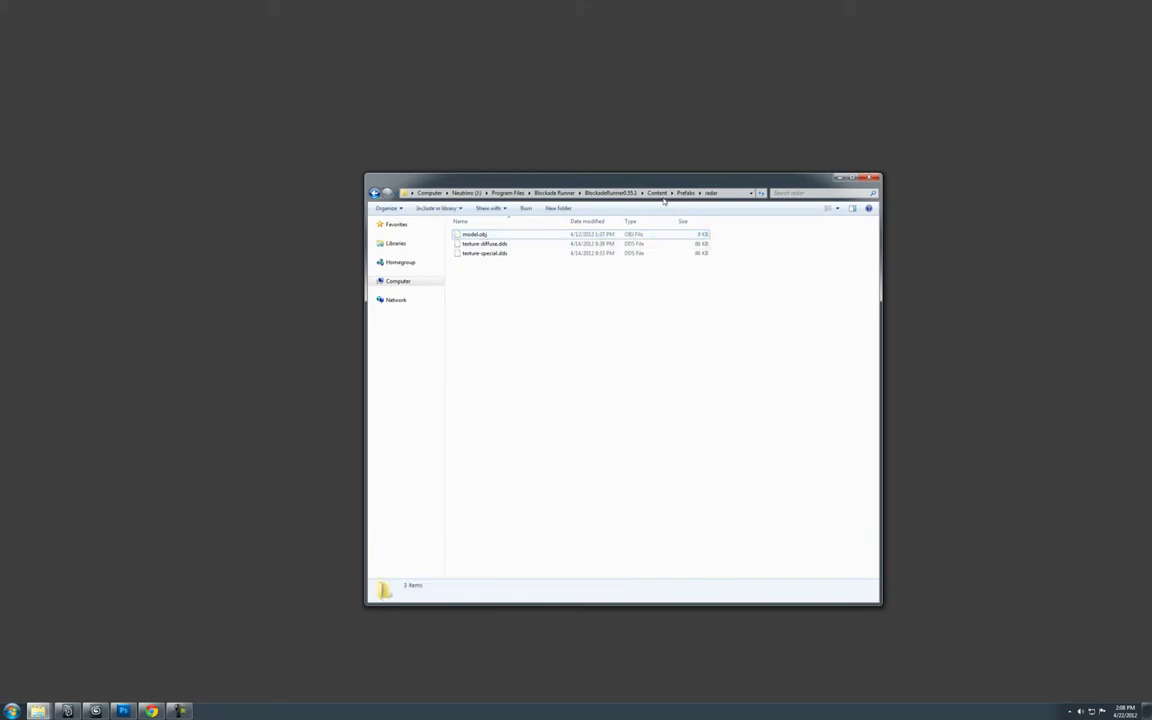
Step: Examine the three files that make up the radar prefab: model.obj, texture-diffuse.dds and texture-special.dds
left_click(485, 235)
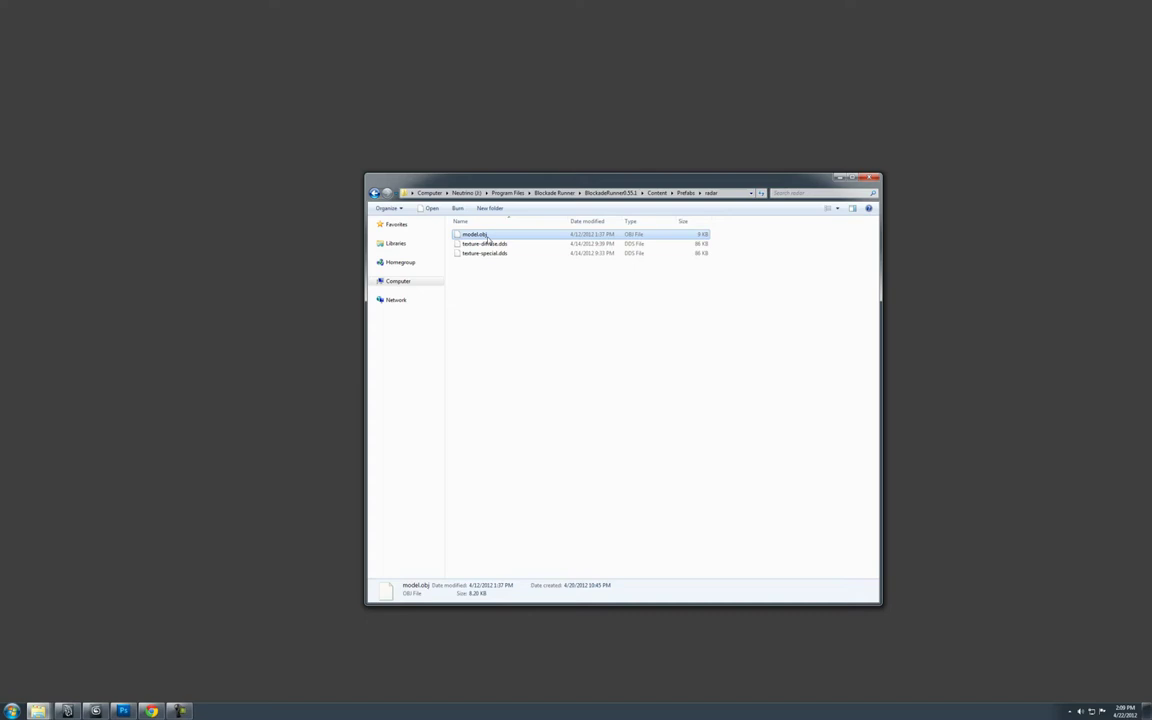
left_click(495, 245)
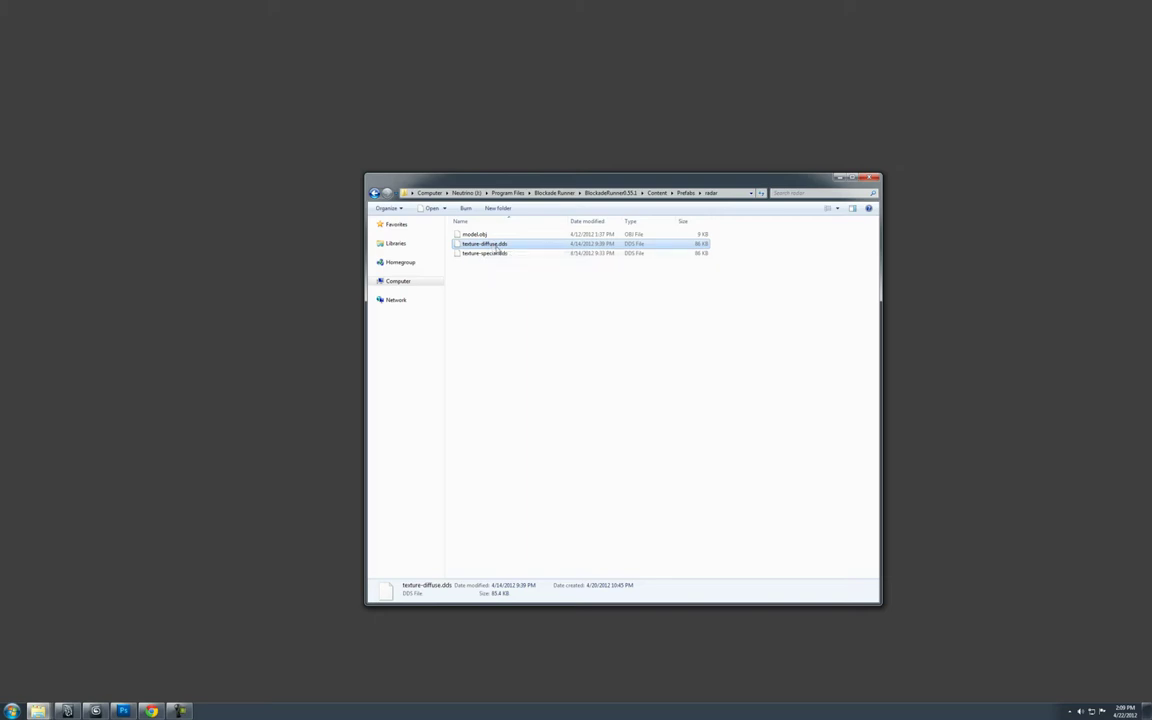
left_click(478, 272)
left_click(478, 254)
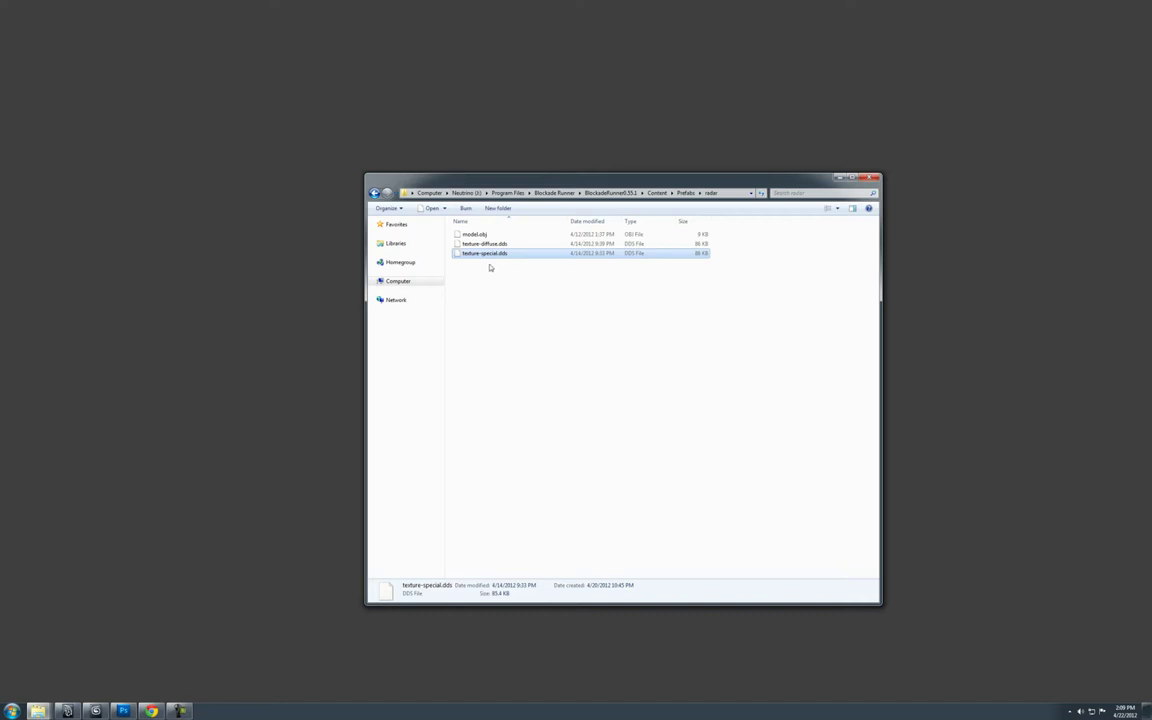
left_click(492, 267)
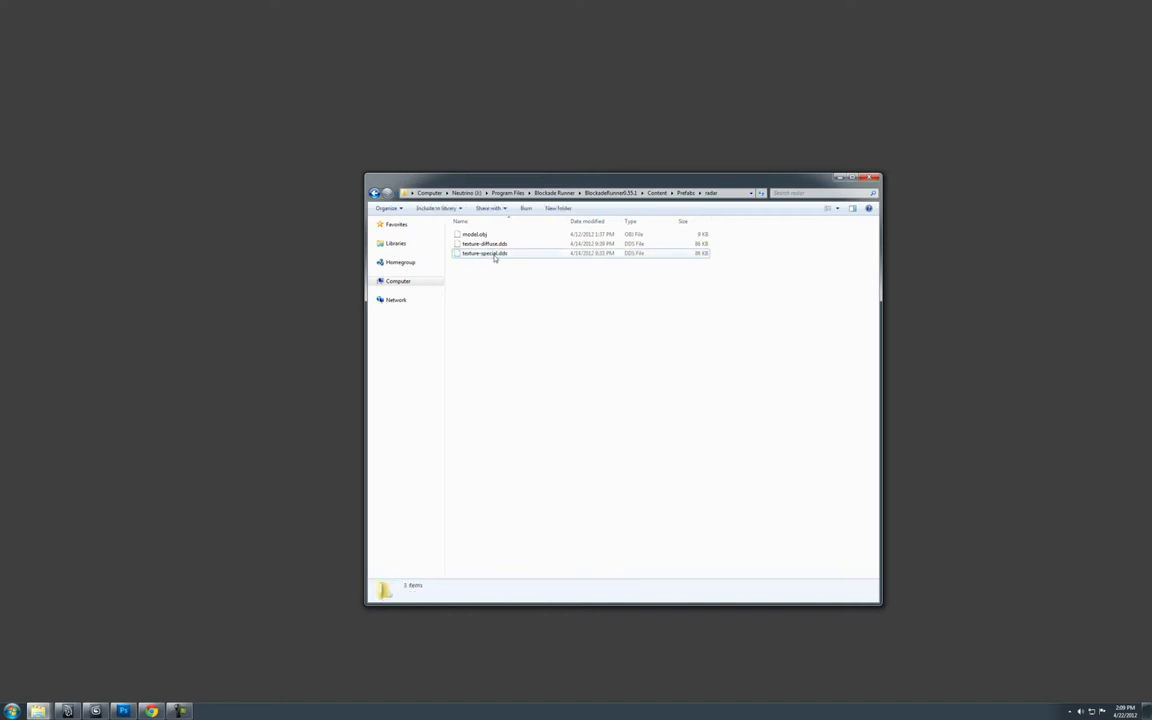
left_click(494, 256)
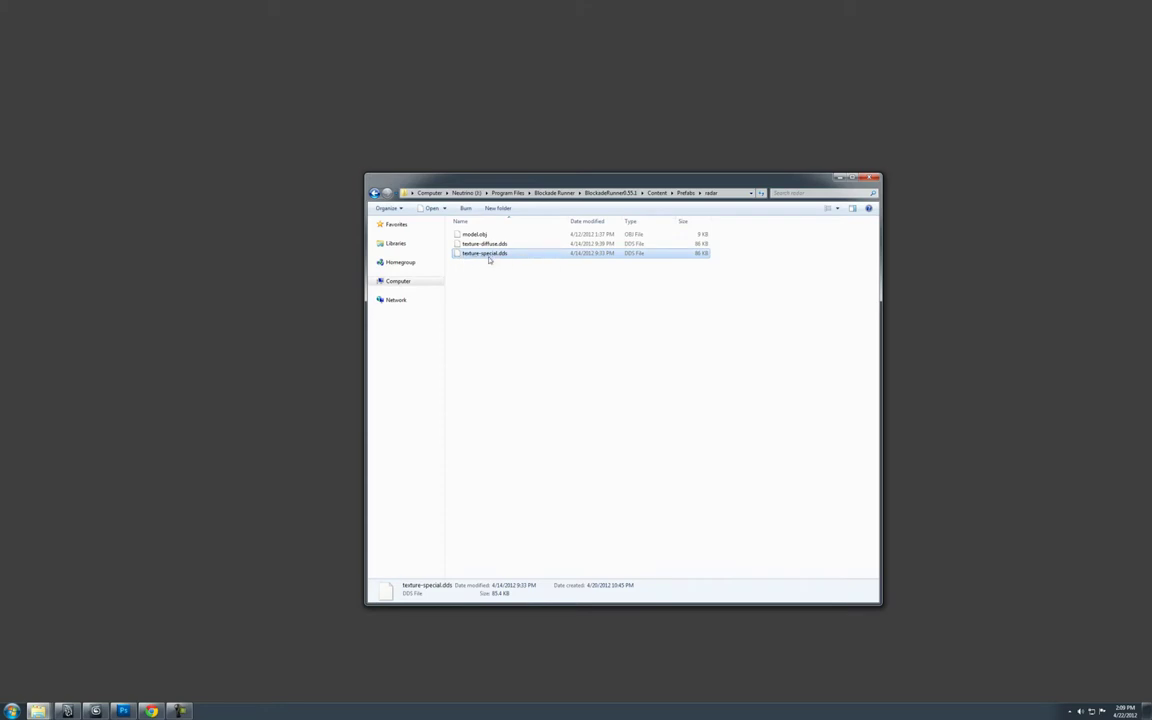
left_click(499, 270)
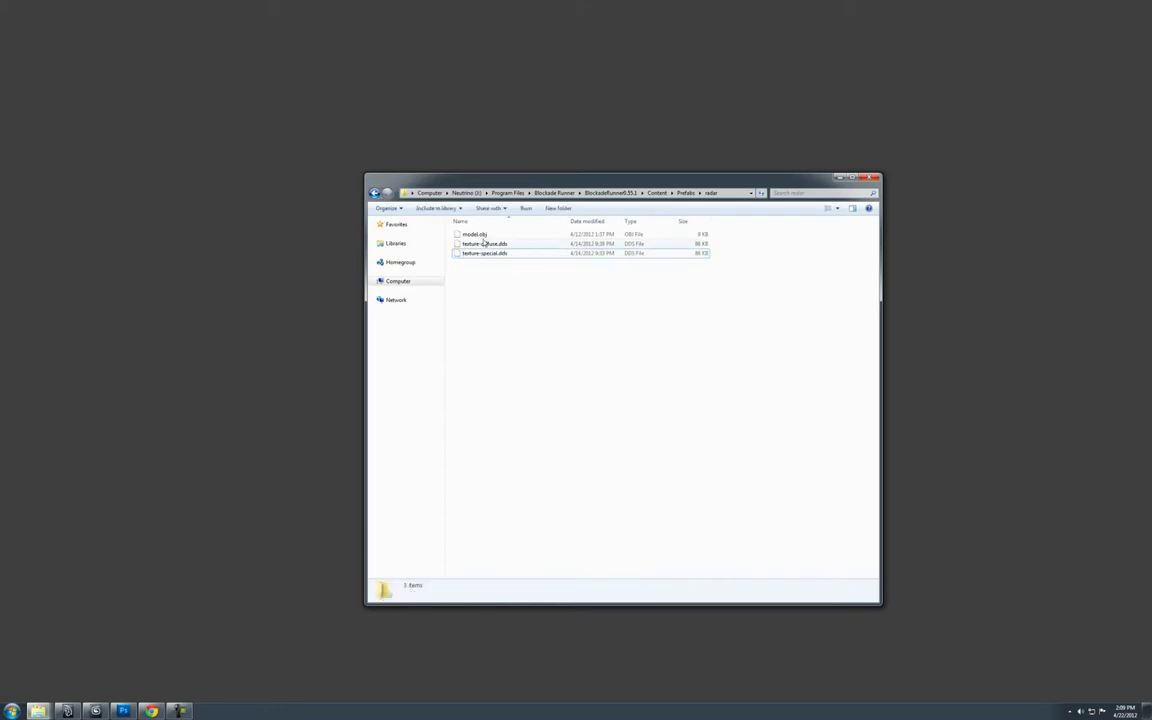
left_click(475, 234)
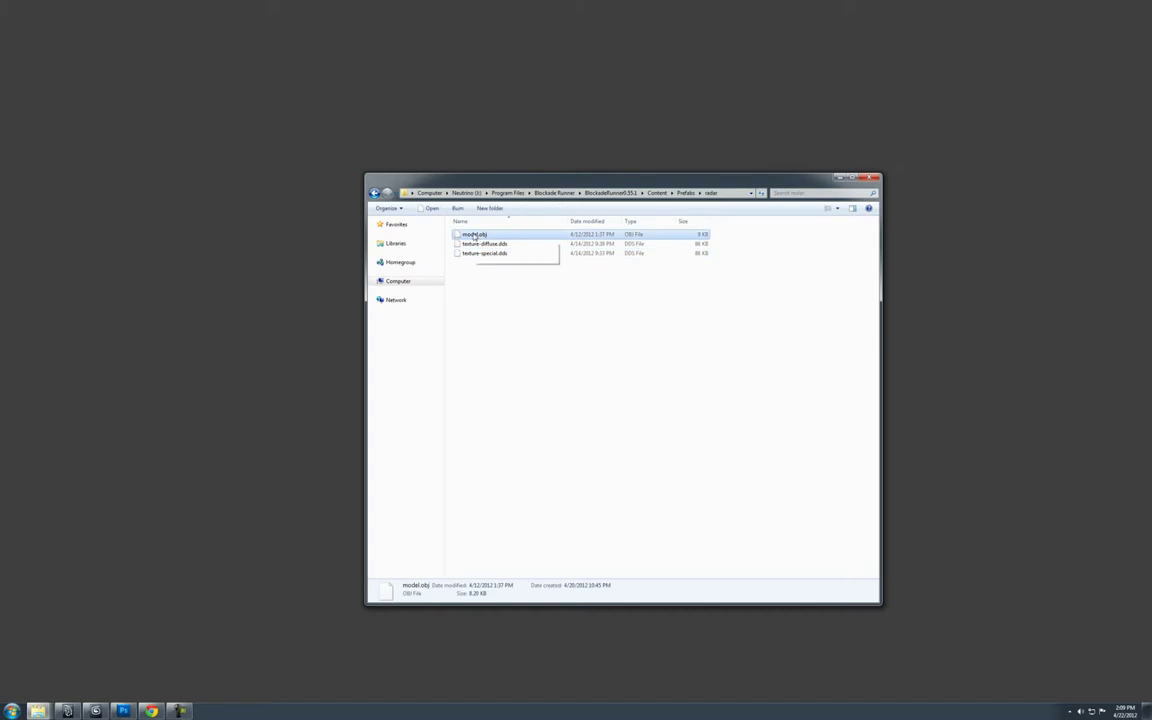
Step: Switch to Maya with the radar model and display the model smooth shaded instead of as a wireframe
left_click_drag(475, 236, 462, 383)
left_click(446, 400)
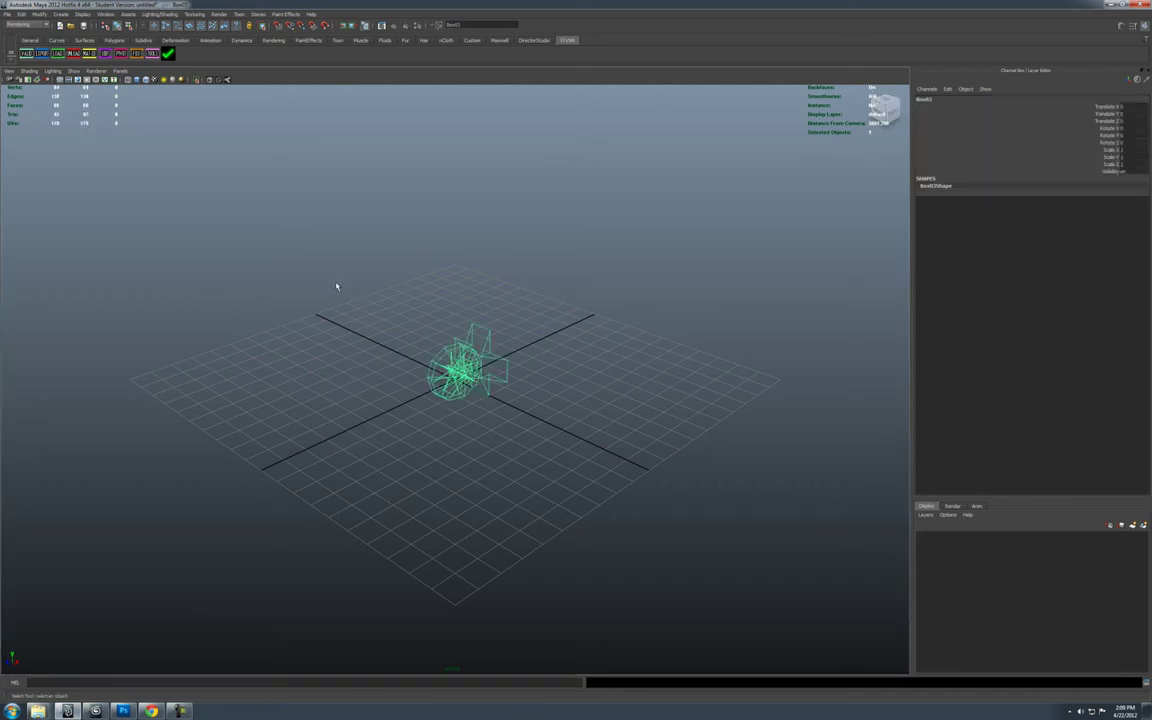
right_click_drag(336, 284, 677, 332, "alt")
middle_click_drag(567, 329, 546, 357, "alt")
left_click_drag(546, 357, 547, 358, "alt")
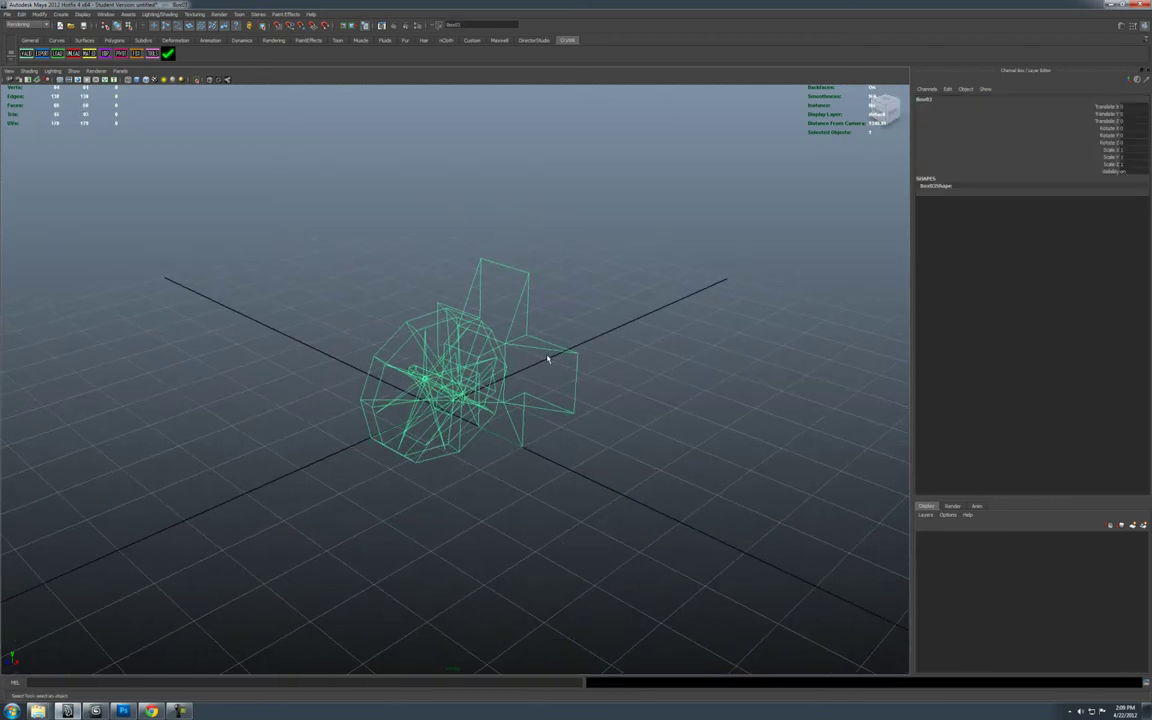
key("5")
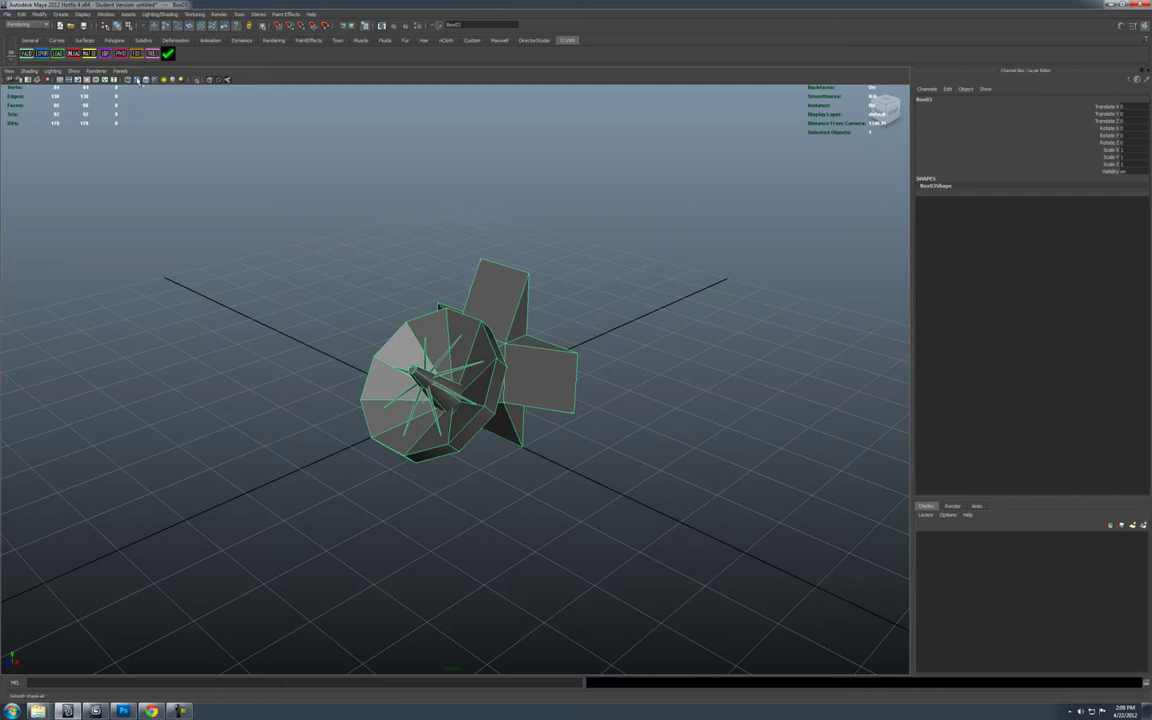
left_click(127, 79)
left_click(137, 80)
left_click(360, 316)
scroll(496, 393, "up", 3)
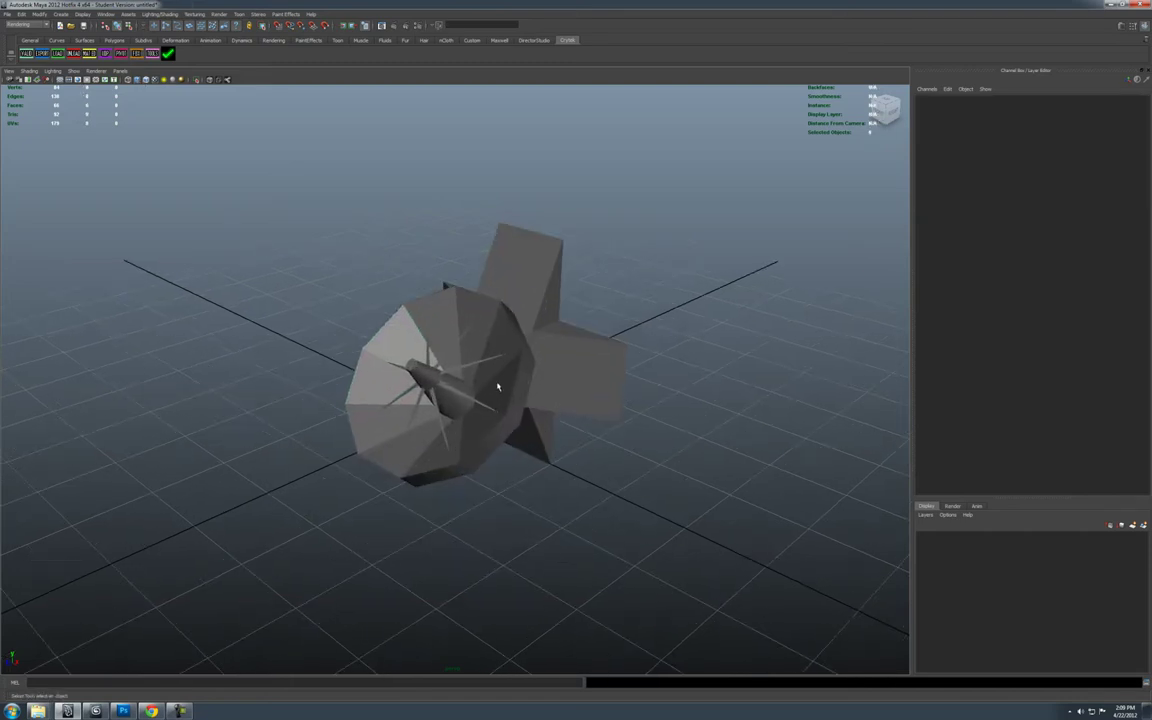
Step: Select the radar model and examine its dish, central spike and base fins from the front, side and back
left_click(462, 380)
scroll(558, 402, "up", 3)
left_click_drag(558, 402, 571, 458, "alt")
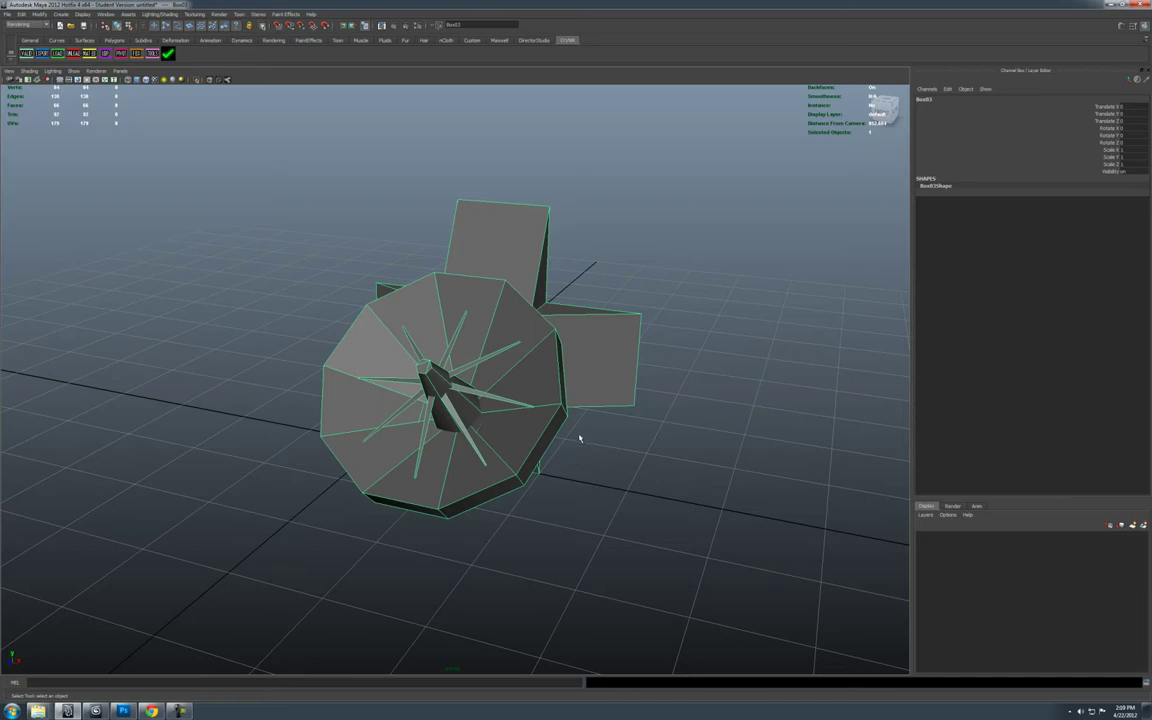
left_click_drag(579, 438, 536, 449, "alt")
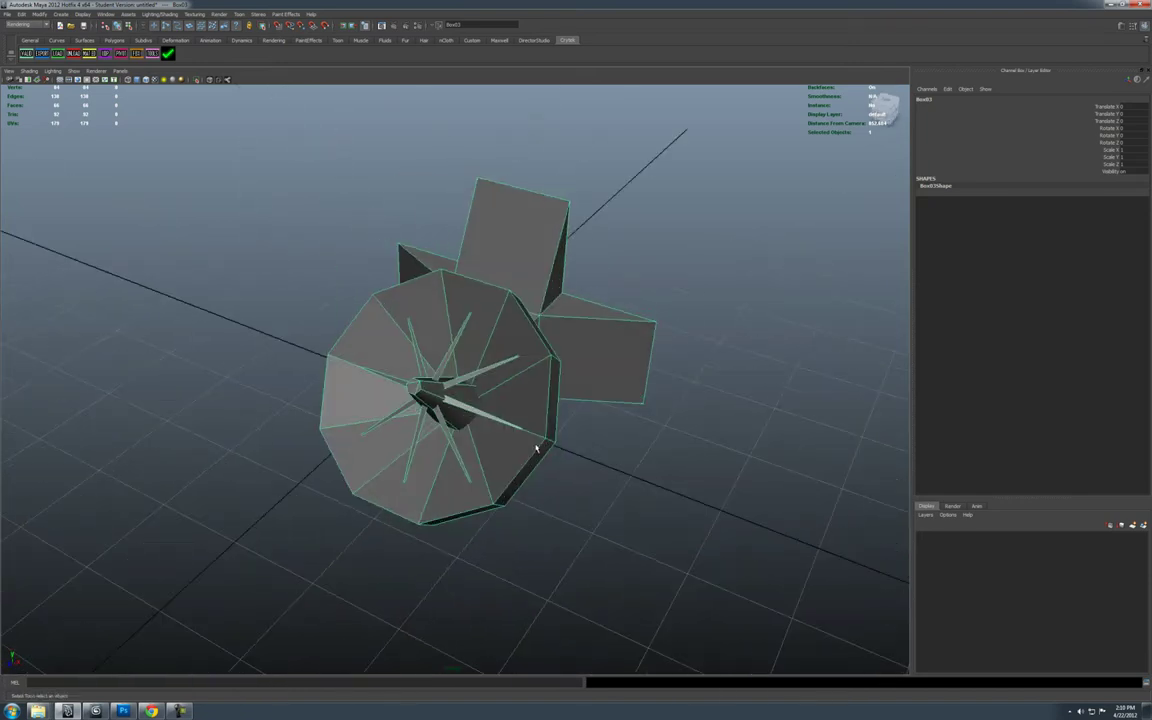
mouse_move(504, 443)
right_mouse_down("alt")
mouse_move(597, 404)
mouse_move(507, 368)
mouse_move(560, 411)
mouse_move(581, 460)
mouse_move(597, 463)
mouse_move(497, 447)
right_mouse_up("alt")
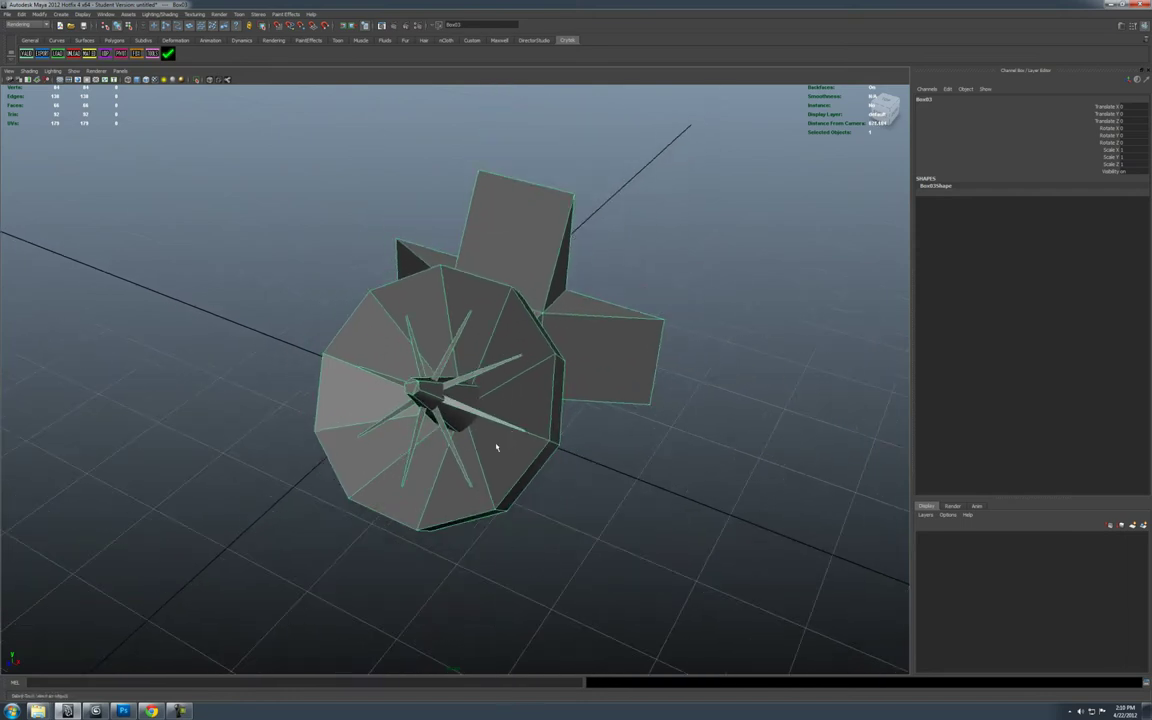
mouse_move(492, 401)
middle_mouse_down("alt")
mouse_move(438, 464)
mouse_move(498, 413)
middle_mouse_up("alt")
left_click_drag(544, 422, 307, 517, "alt")
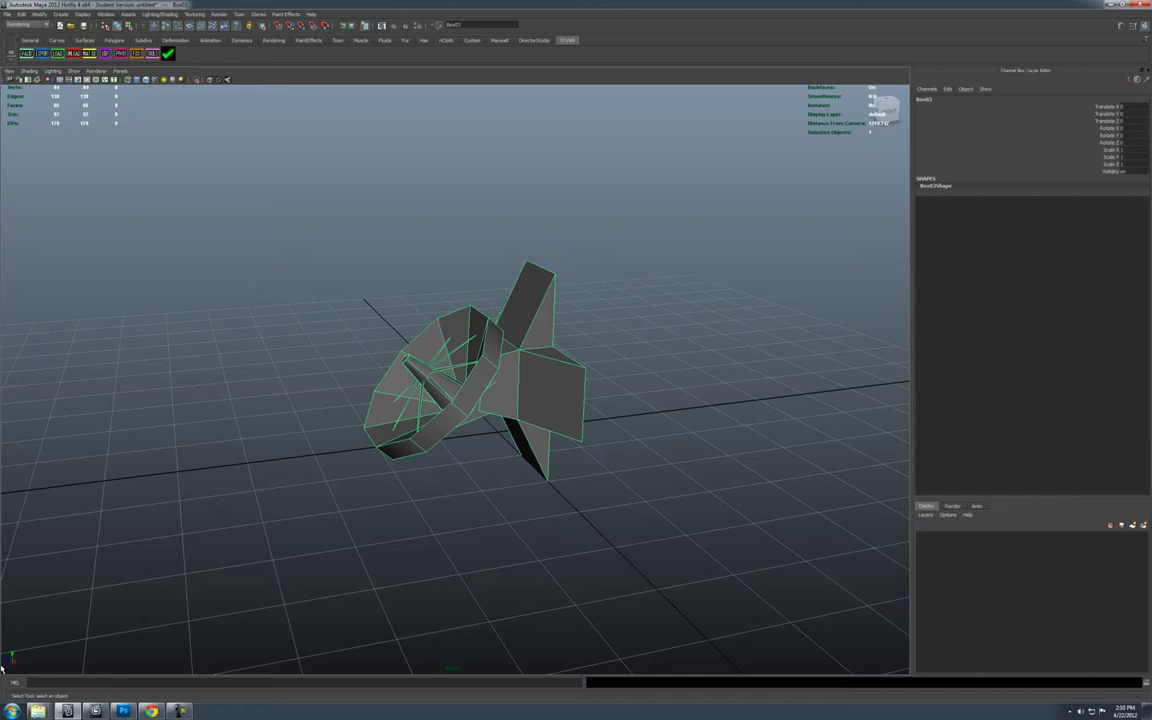
left_click_drag(415, 350, 500, 384, "alt")
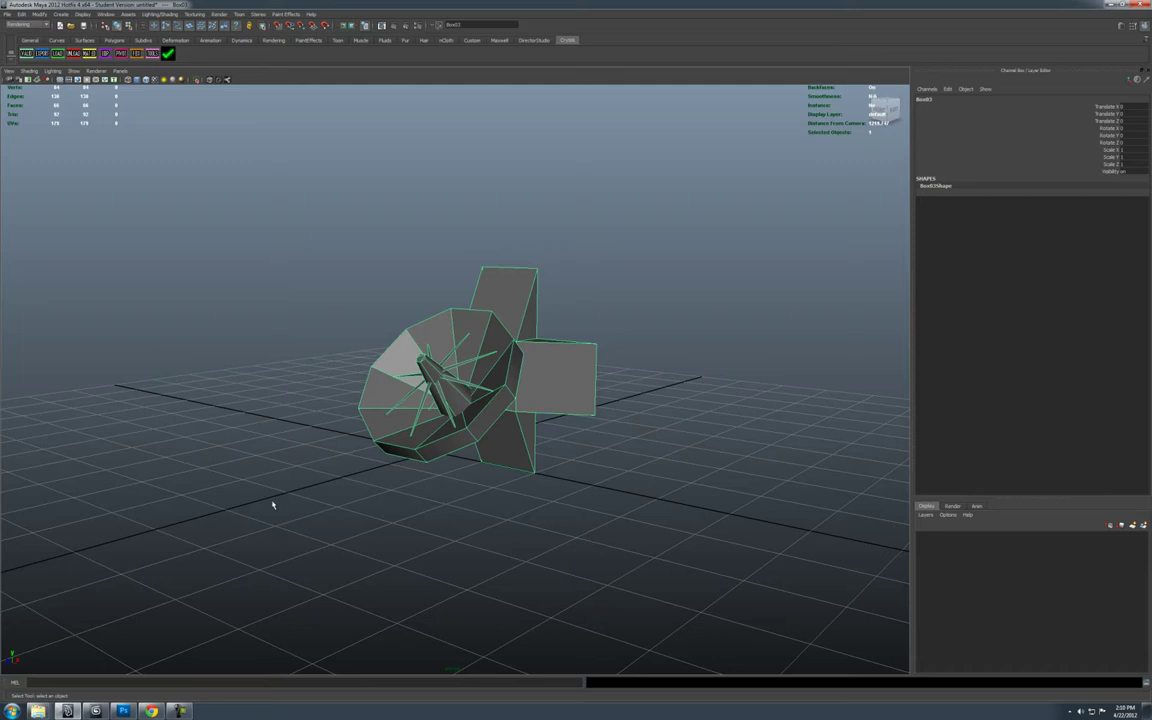
left_click_drag(520, 448, 482, 379, "alt")
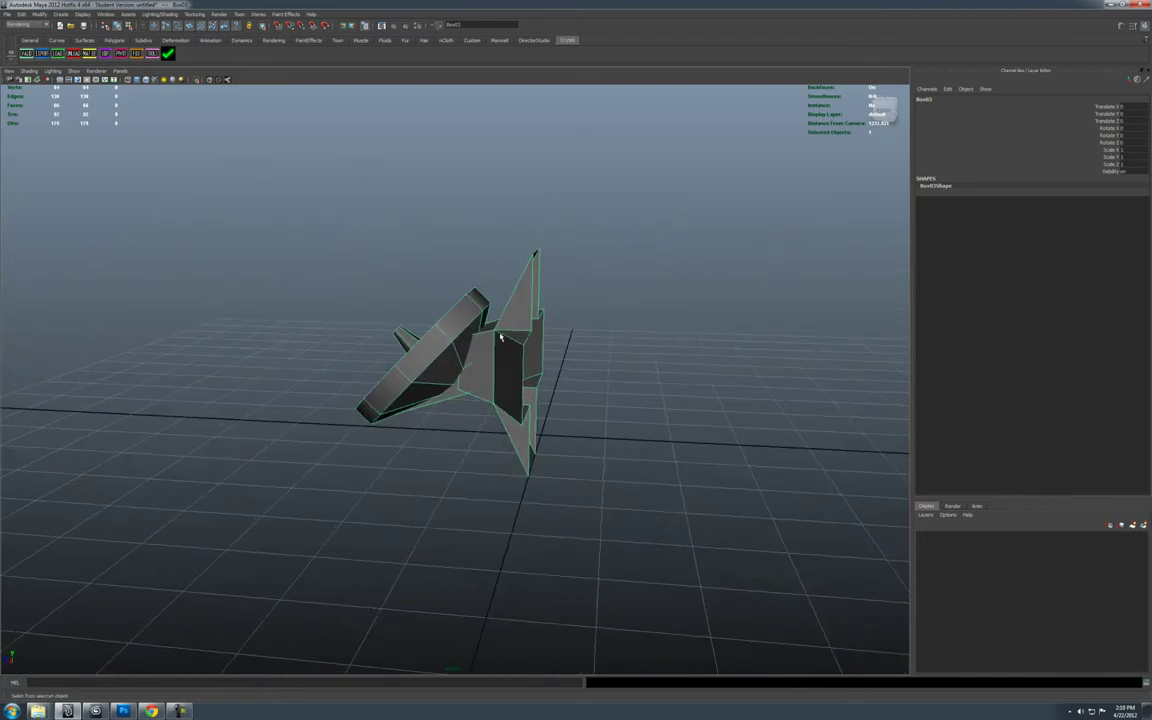
left_click_drag(500, 337, 436, 390, "alt")
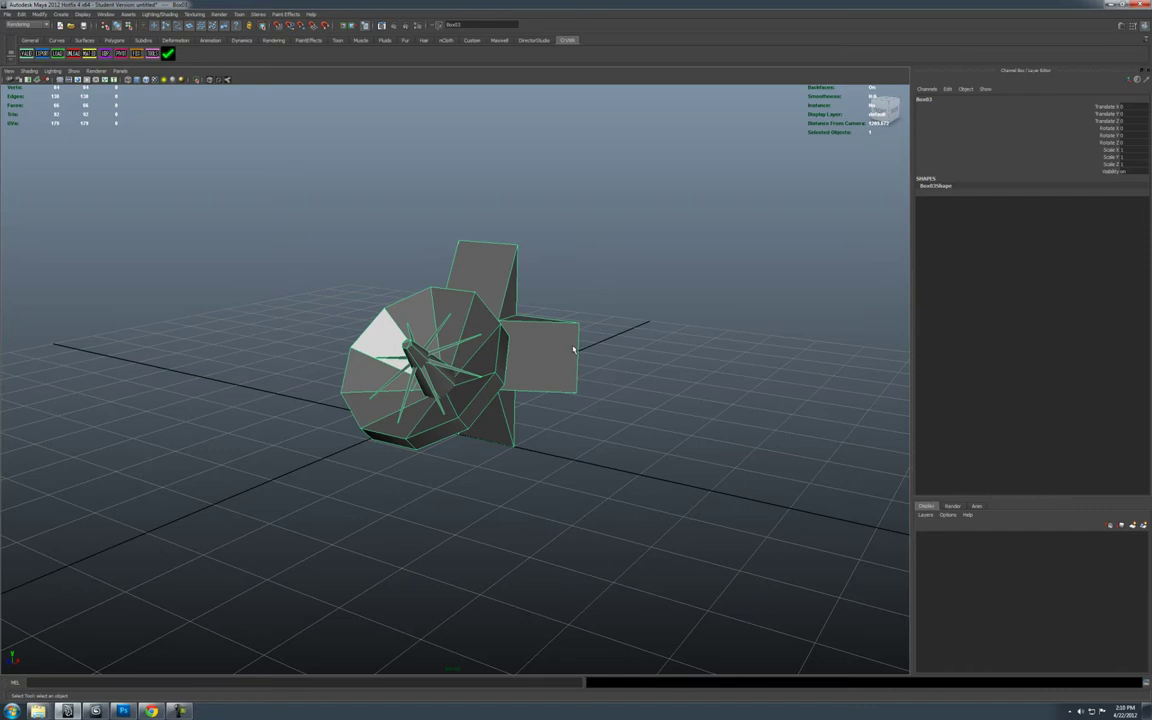
left_click_drag(574, 349, 508, 357, "alt")
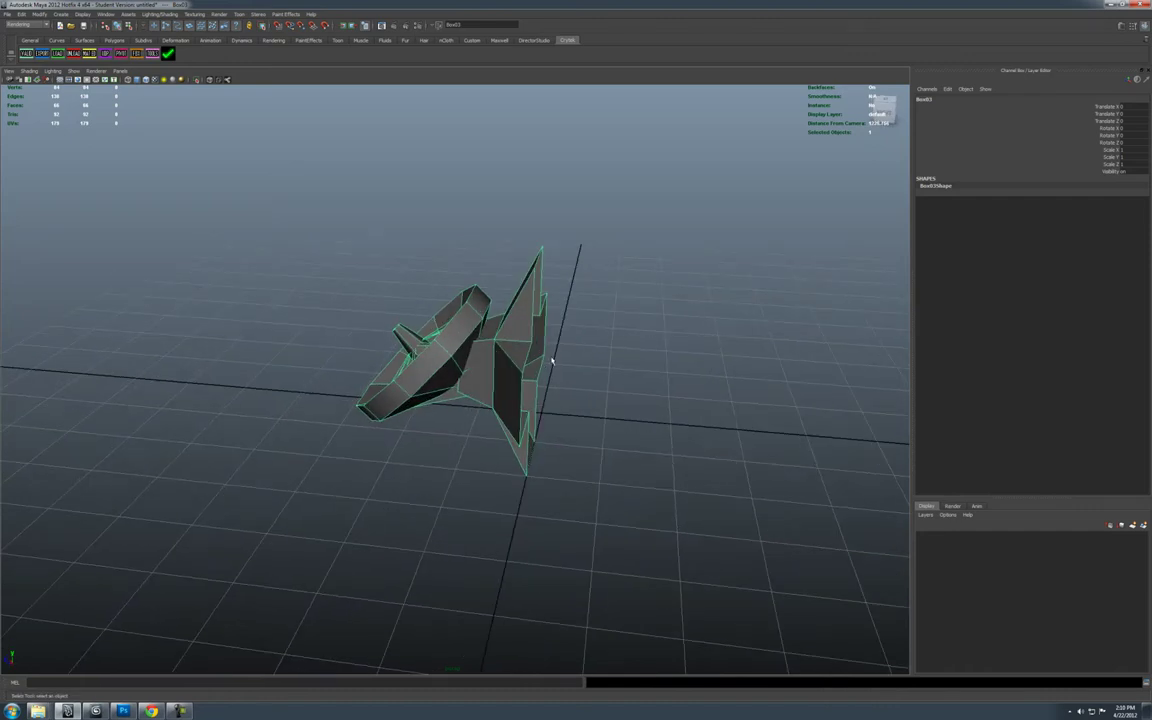
left_click_drag(577, 368, 514, 442, "alt")
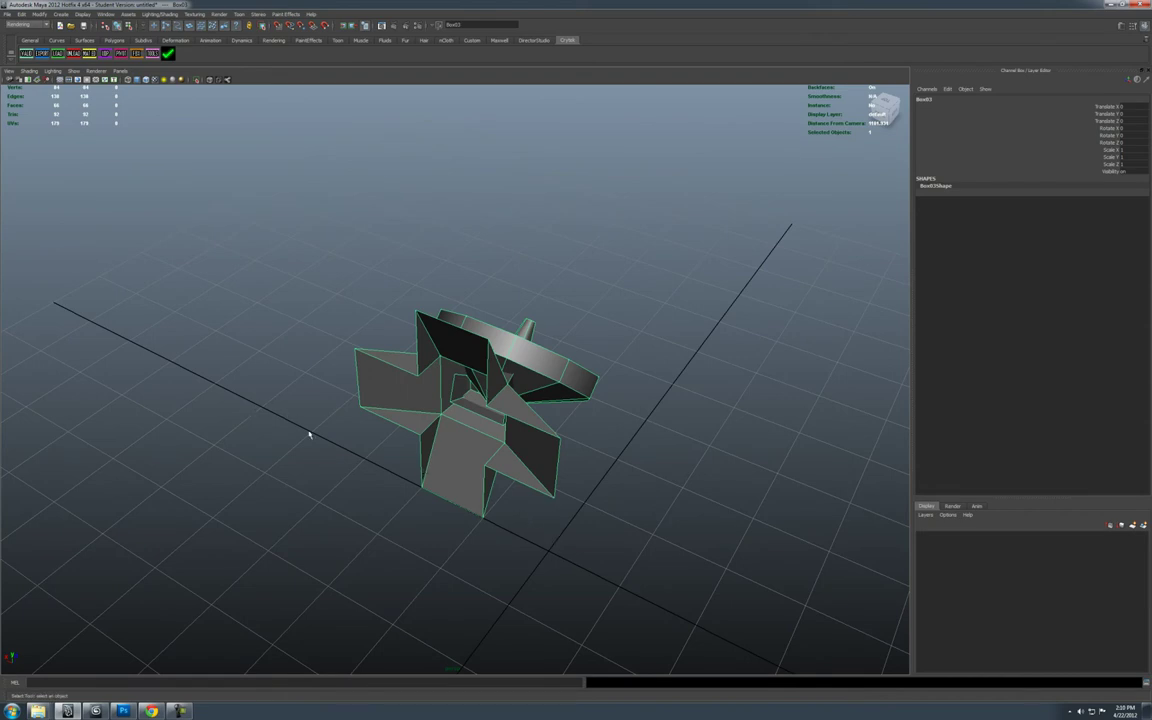
left_click_drag(565, 478, 535, 447, "alt")
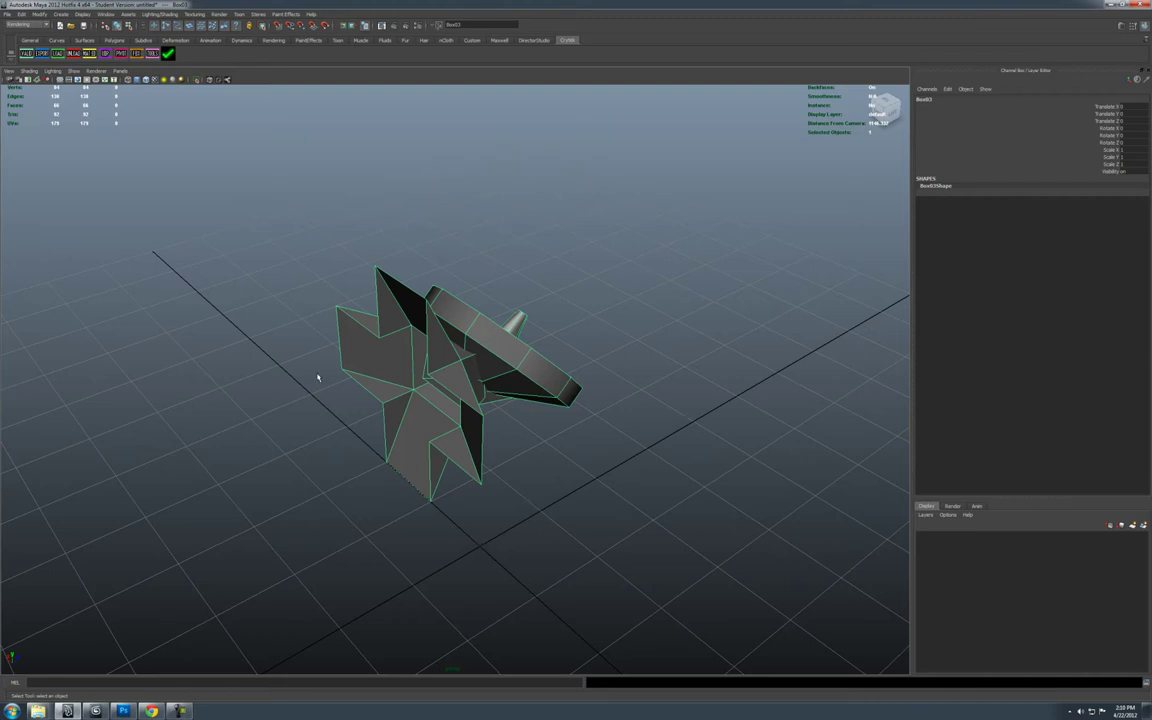
left_click_drag(527, 406, 630, 473, "alt")
right_click_drag(630, 473, 463, 455, "alt")
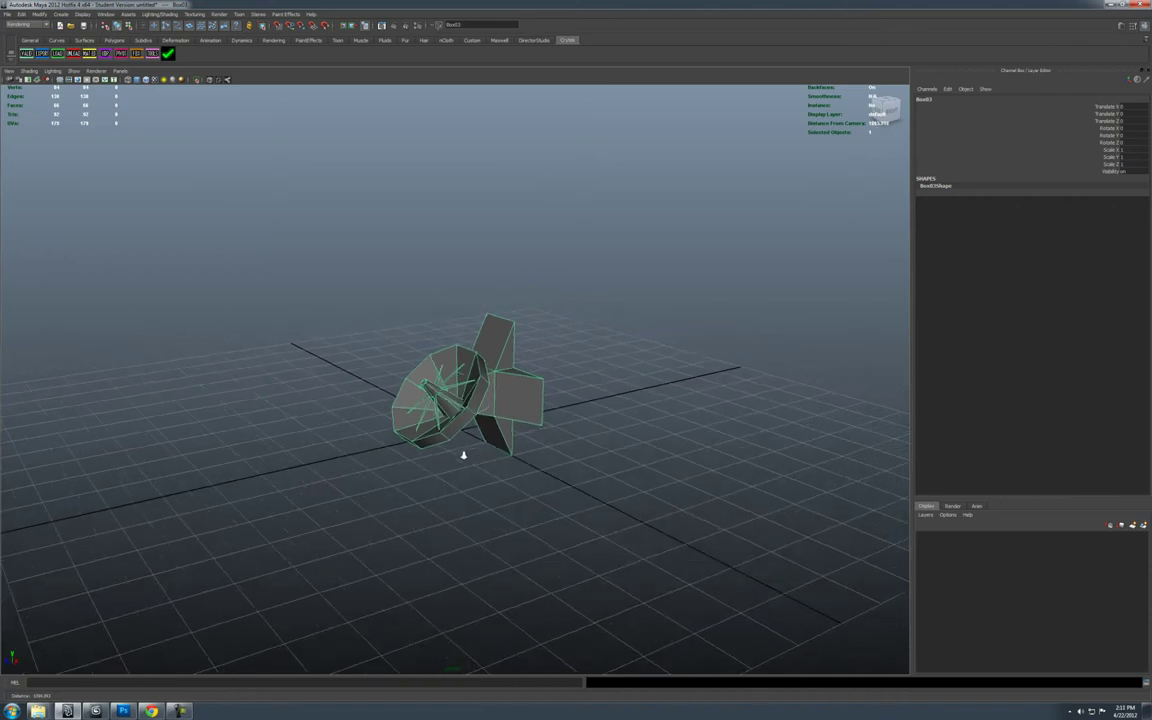
left_click_drag(463, 455, 436, 471, "alt")
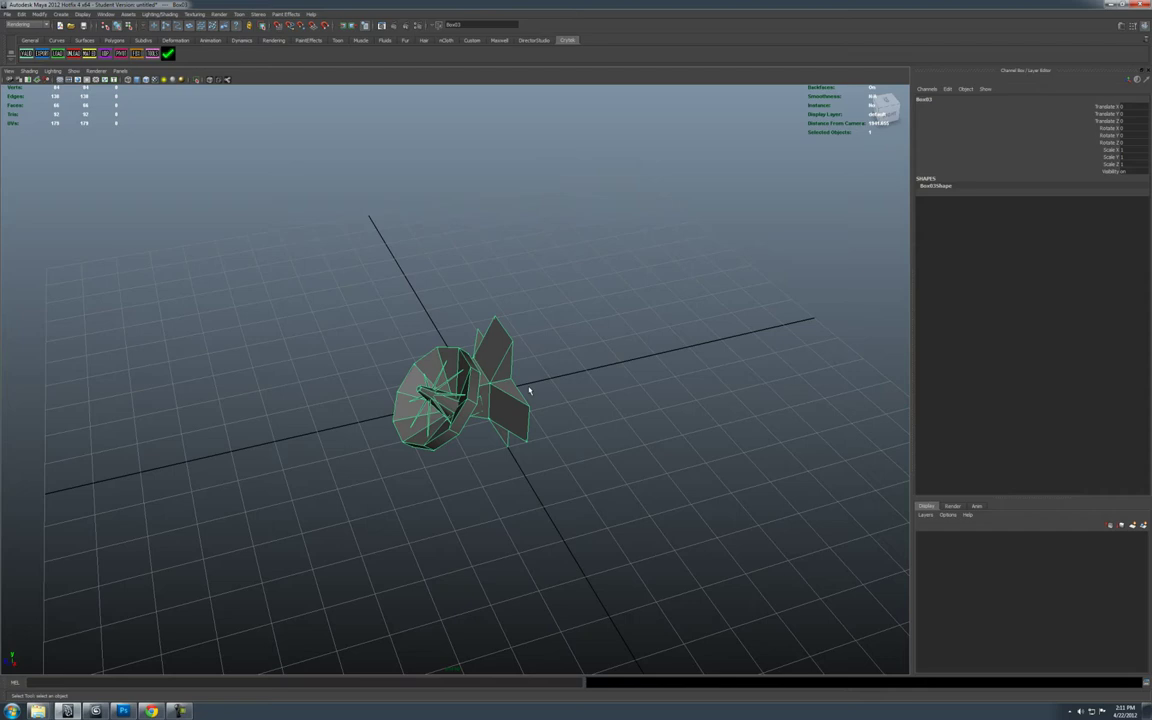
left_click_drag(505, 399, 458, 458, "alt")
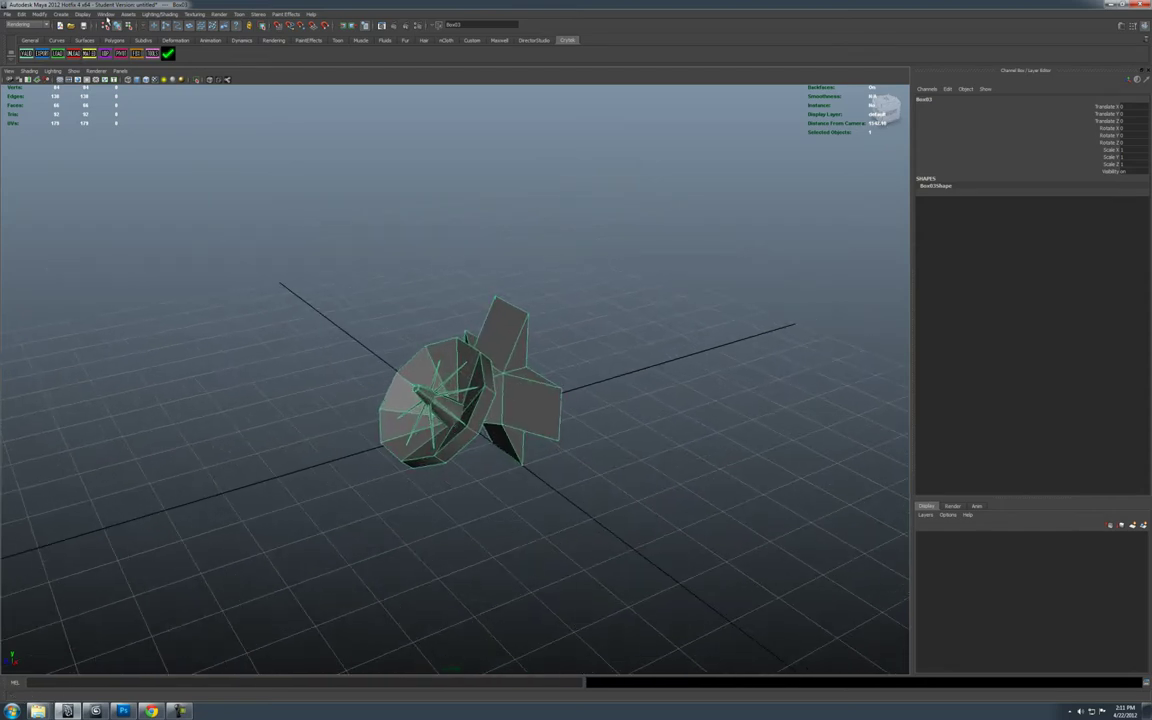
Step: Set the linear working unit to centimeter in the general application preferences and save the preferences
left_click(106, 14)
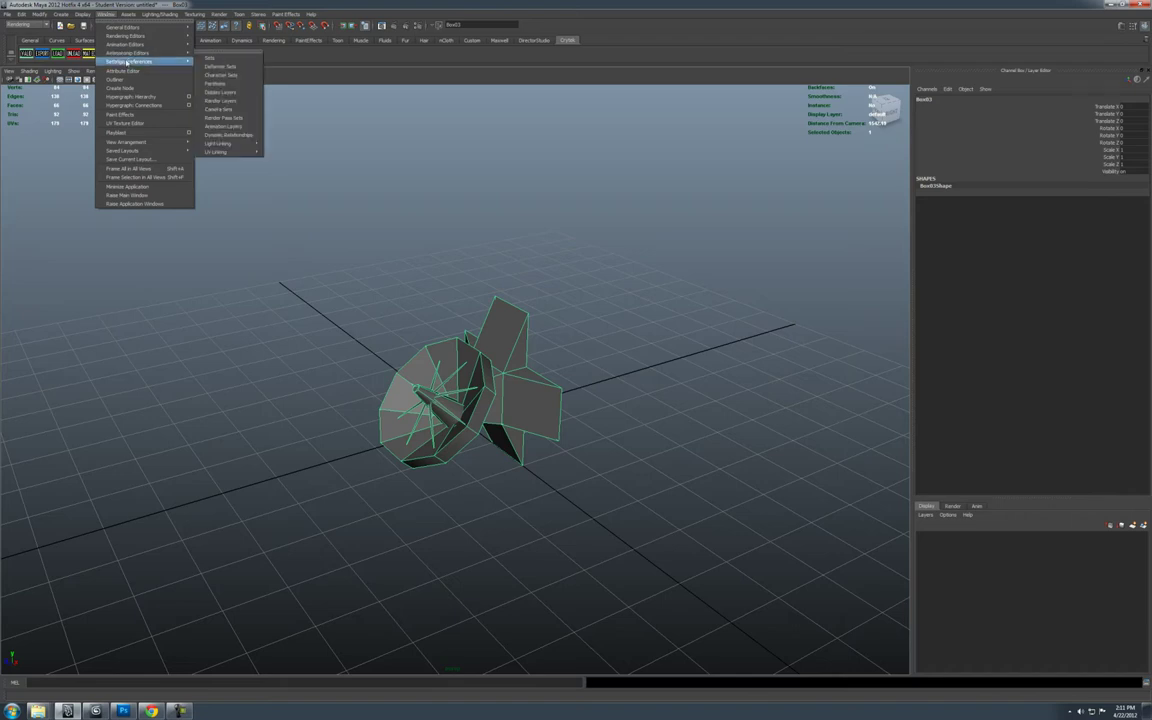
left_click(218, 67)
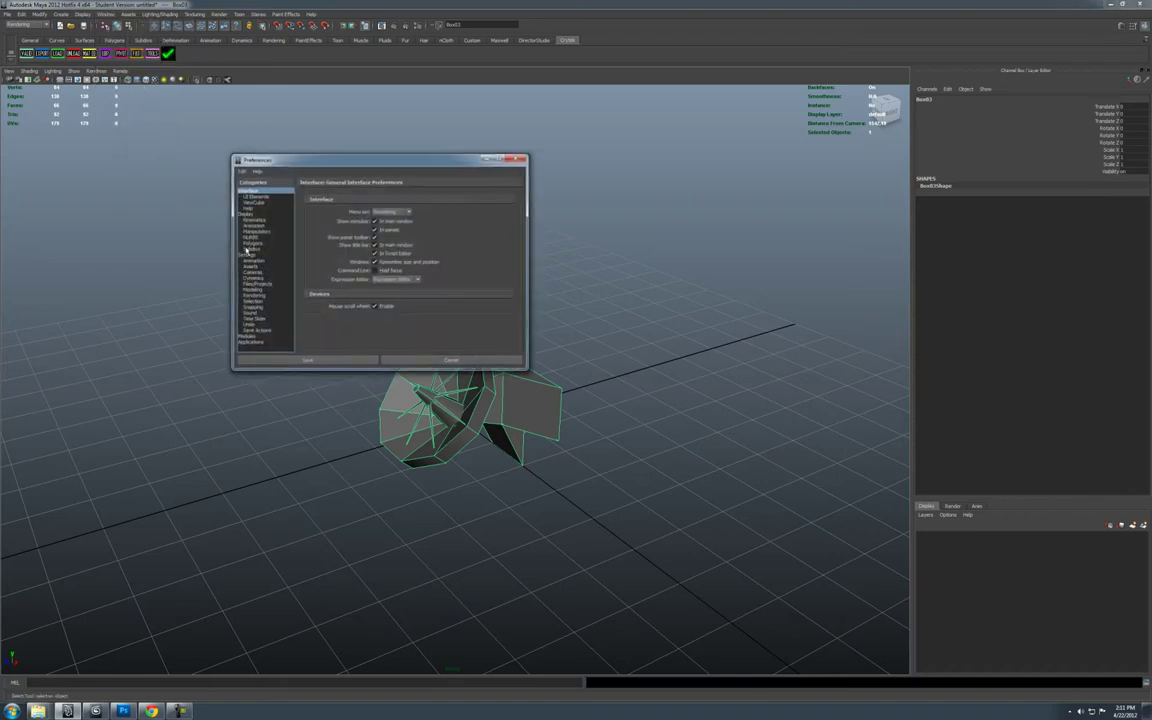
left_click(250, 256)
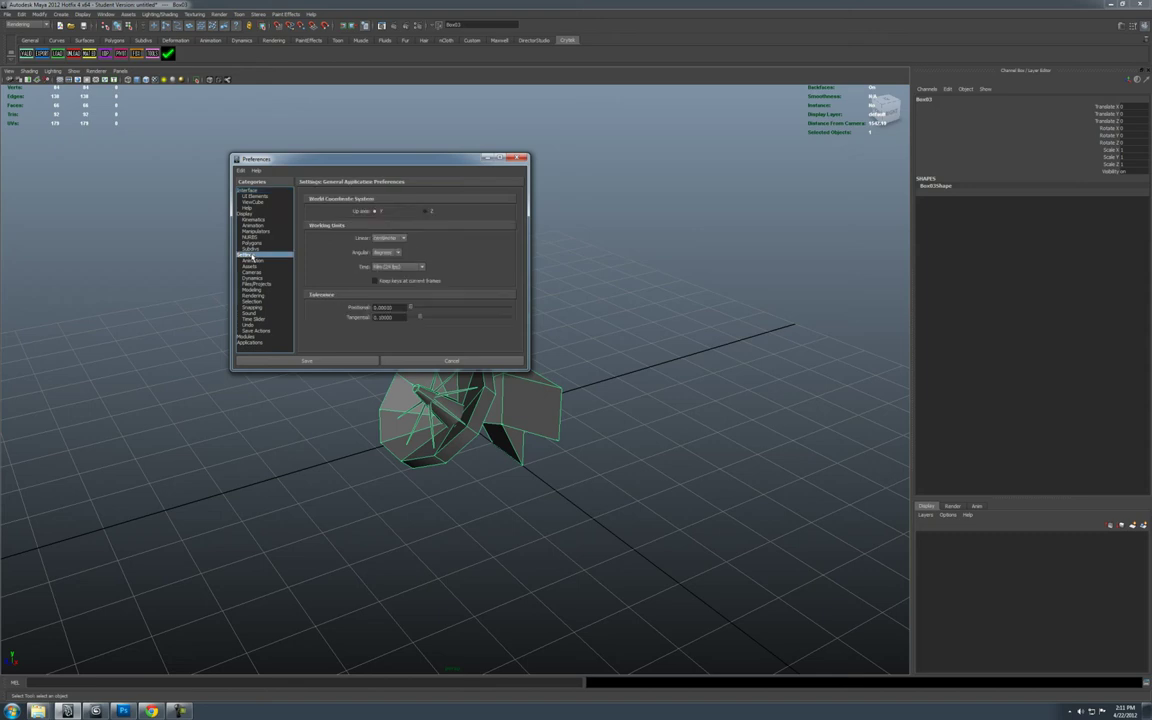
left_click(395, 238)
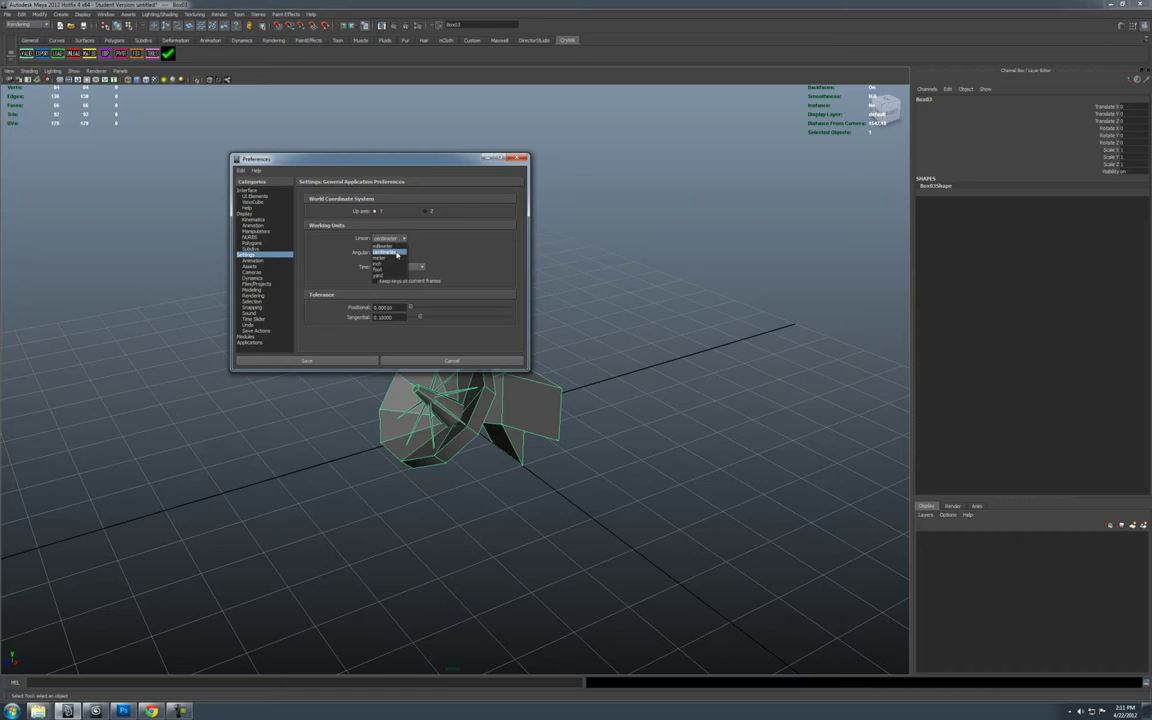
left_click(395, 253)
left_click(363, 361)
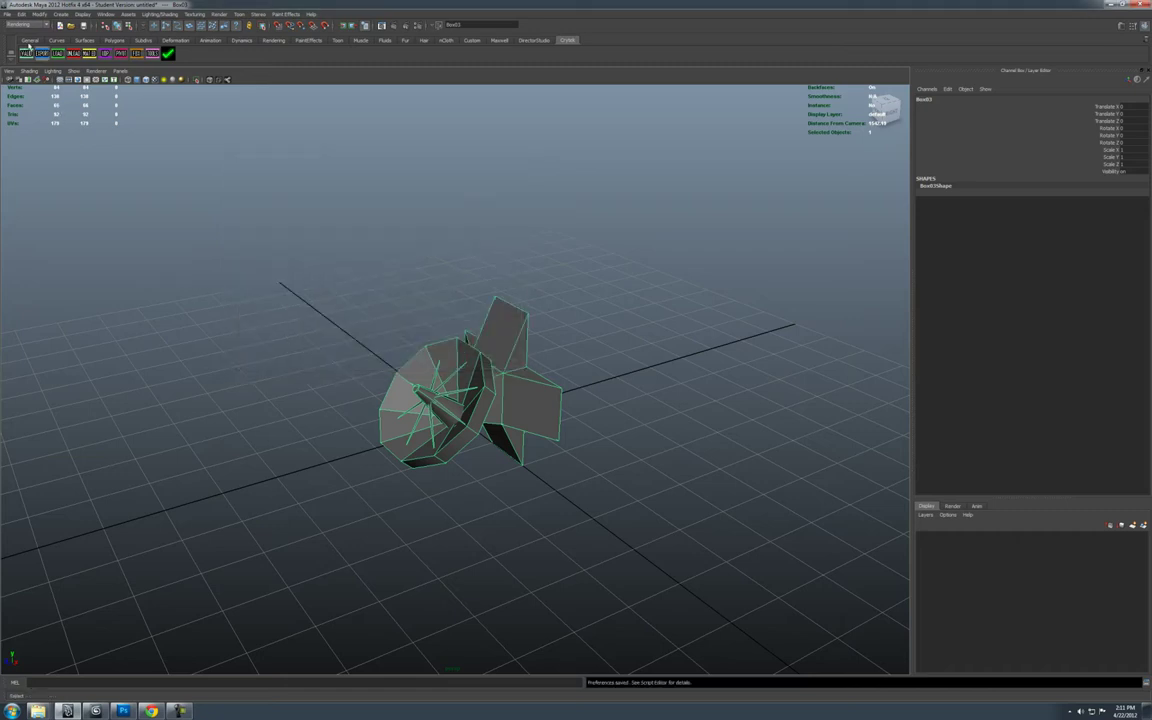
Step: Open the grid options and examine the length and width, grid line spacing and subdivision settings
left_click(77, 15)
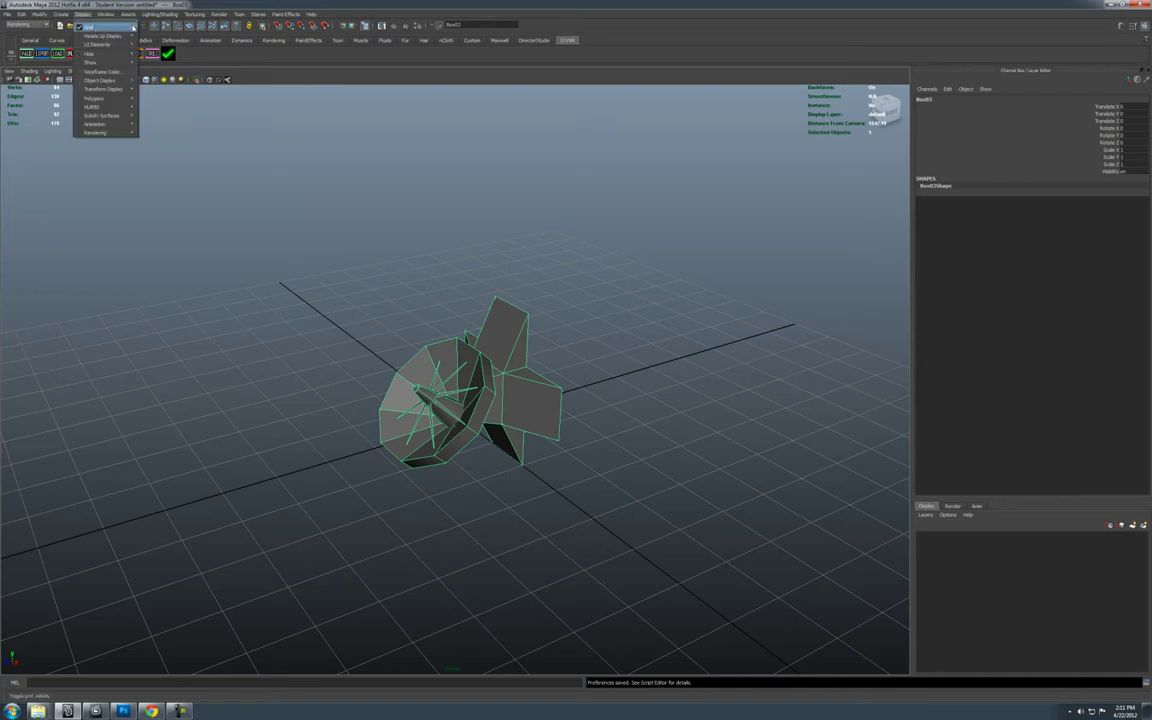
left_click(132, 27)
left_click_drag(722, 258, 731, 252)
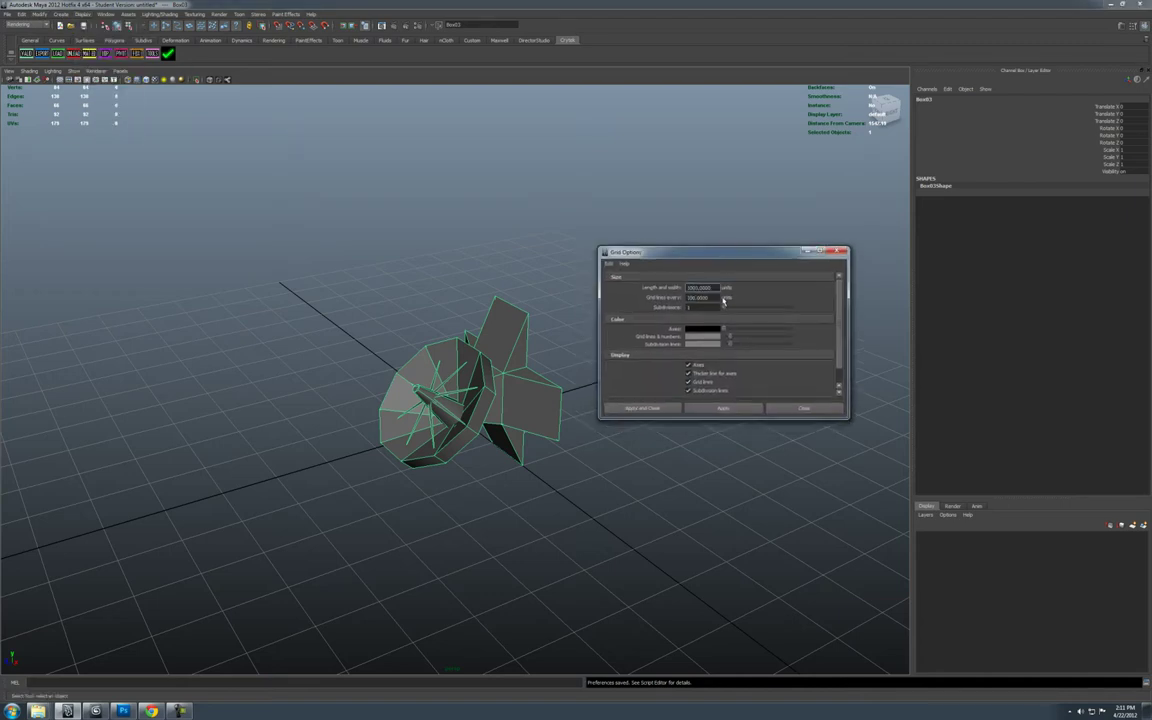
double_click(703, 298)
key("Tab")
left_click(699, 307)
left_click_drag(701, 285, 638, 283)
left_click(800, 408)
Step: Compare the radar model's size with the surrounding grid and delete the model from the scene
right_click_drag(630, 357, 437, 350, "alt")
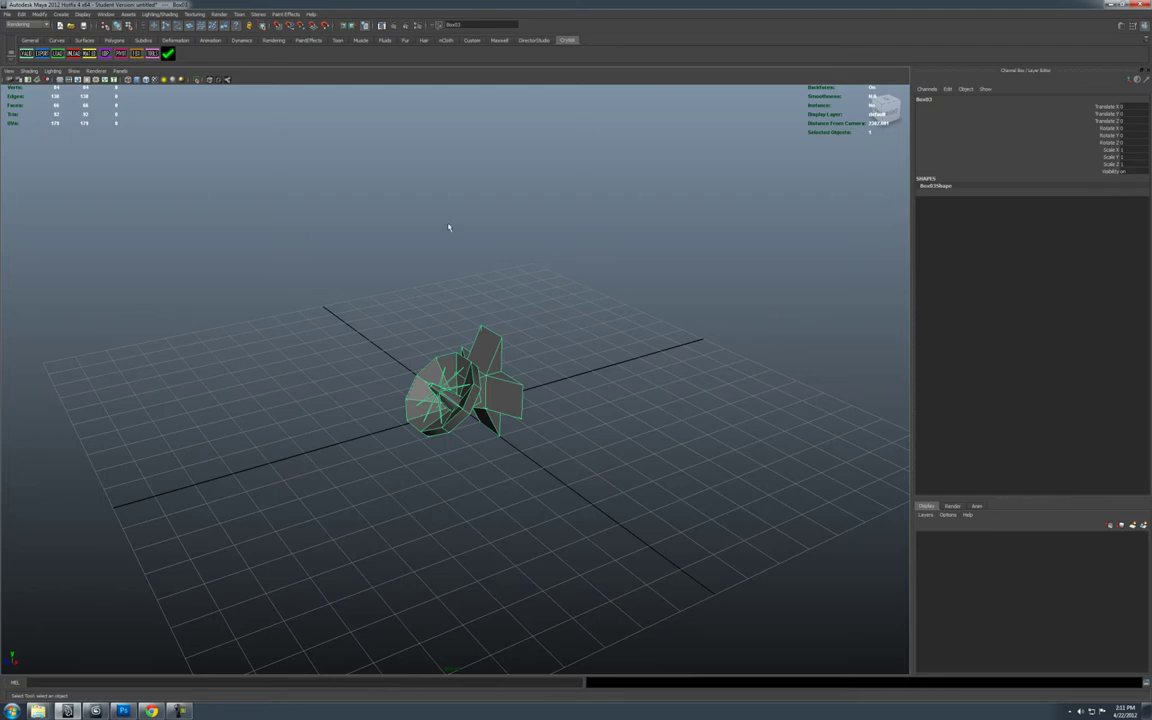
right_click_drag(560, 347, 234, 331, "alt")
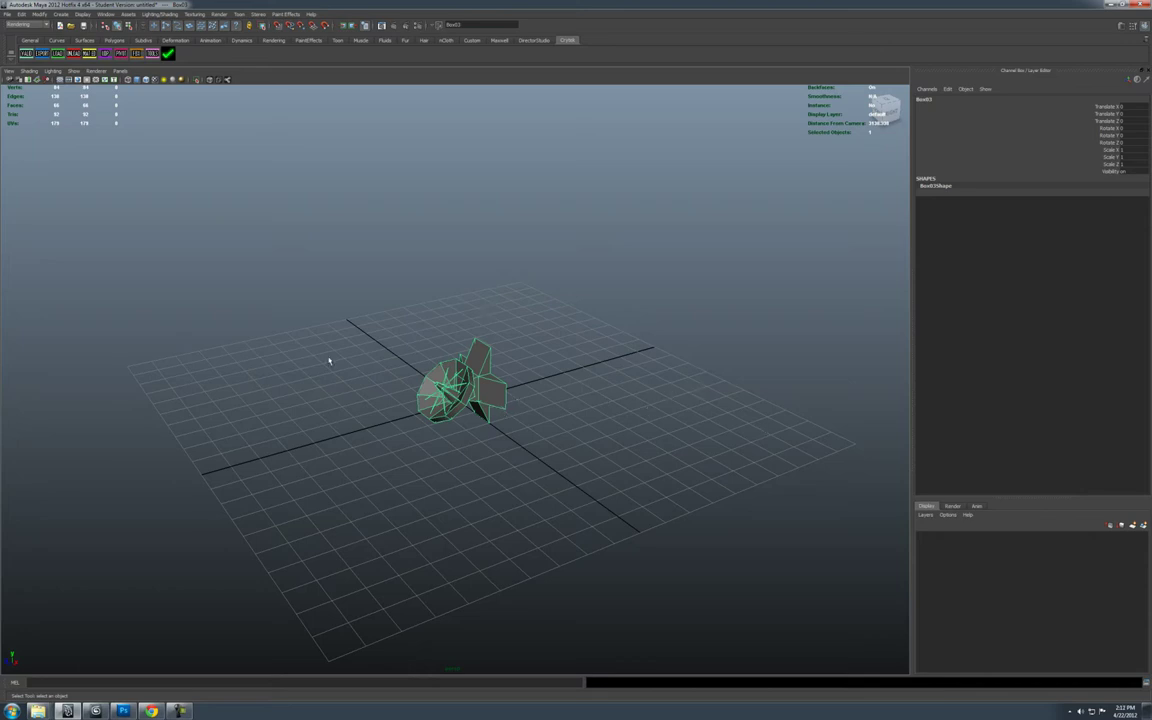
right_click_drag(329, 361, 679, 378, "alt")
left_click_drag(679, 378, 499, 342, "alt")
left_click_drag(653, 342, 611, 361, "alt")
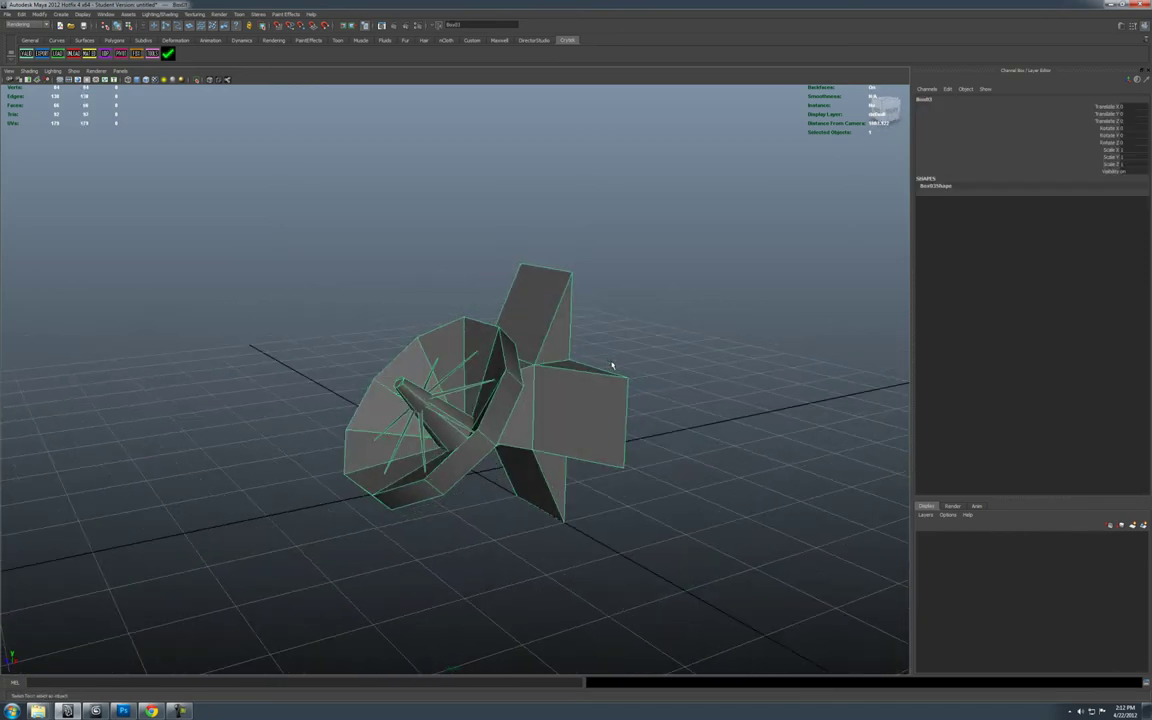
key("Delete")
Step: Examine the empty grid's squares and axis lines around the origin
left_click_drag(543, 383, 486, 345, "alt")
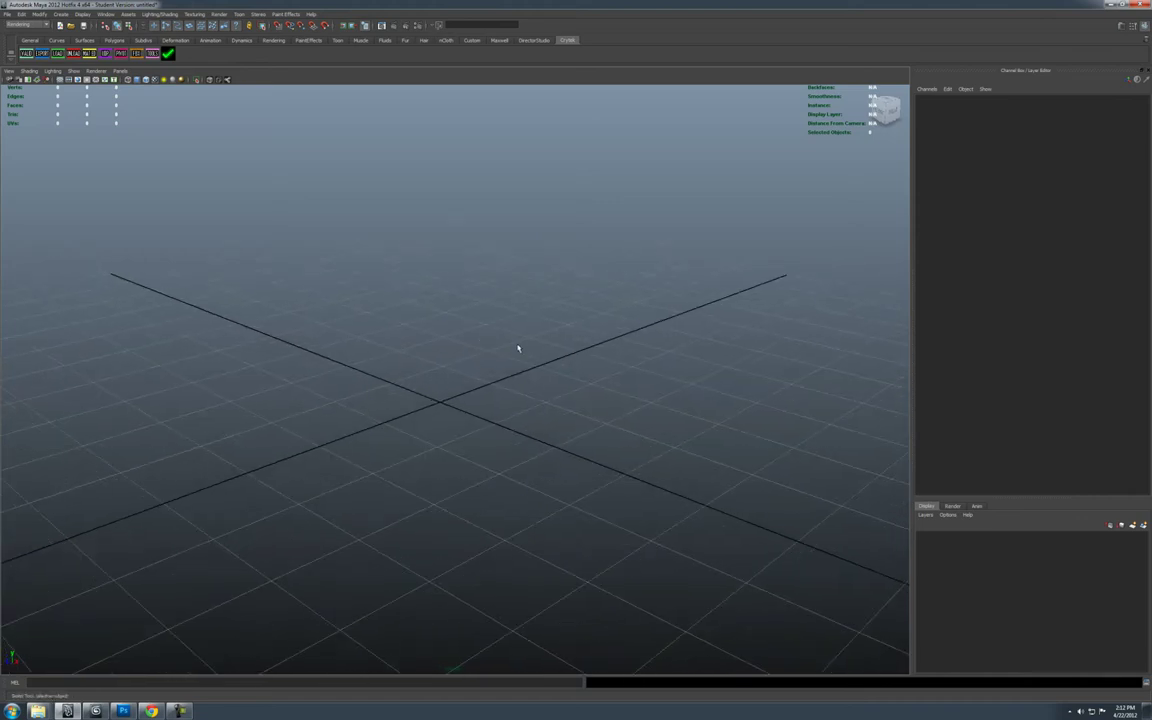
left_click_drag(524, 349, 619, 378, "alt")
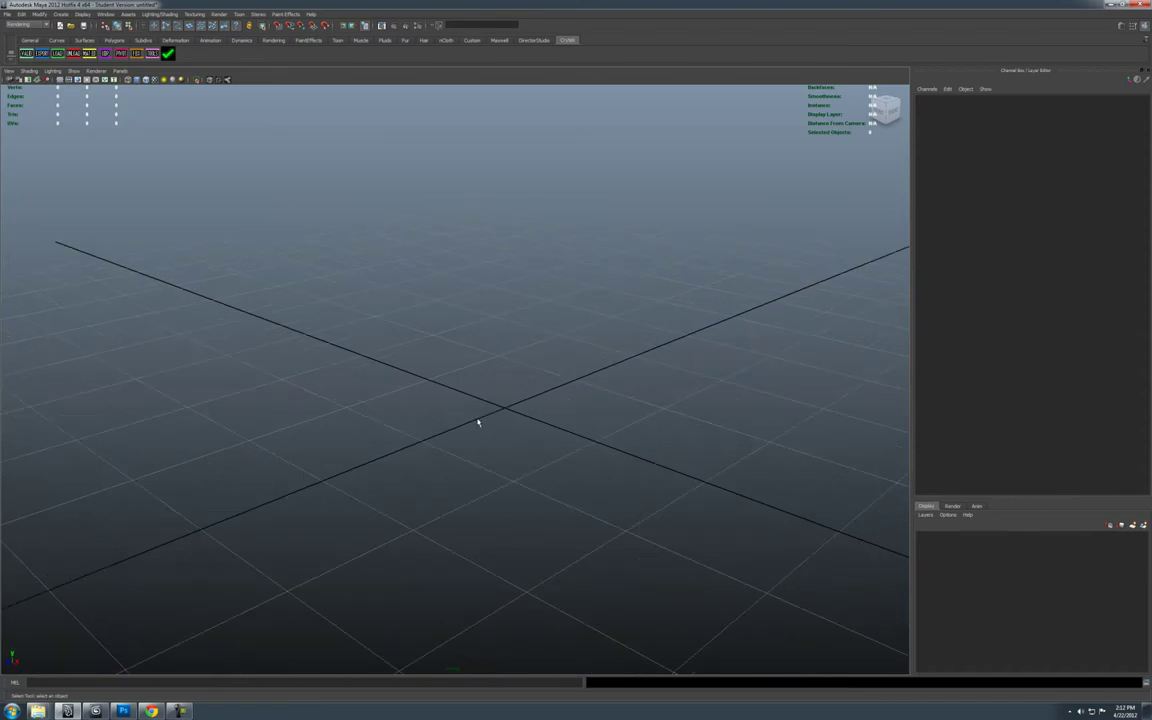
middle_click_drag(566, 404, 452, 364, "alt")
left_click_drag(452, 364, 555, 372, "alt")
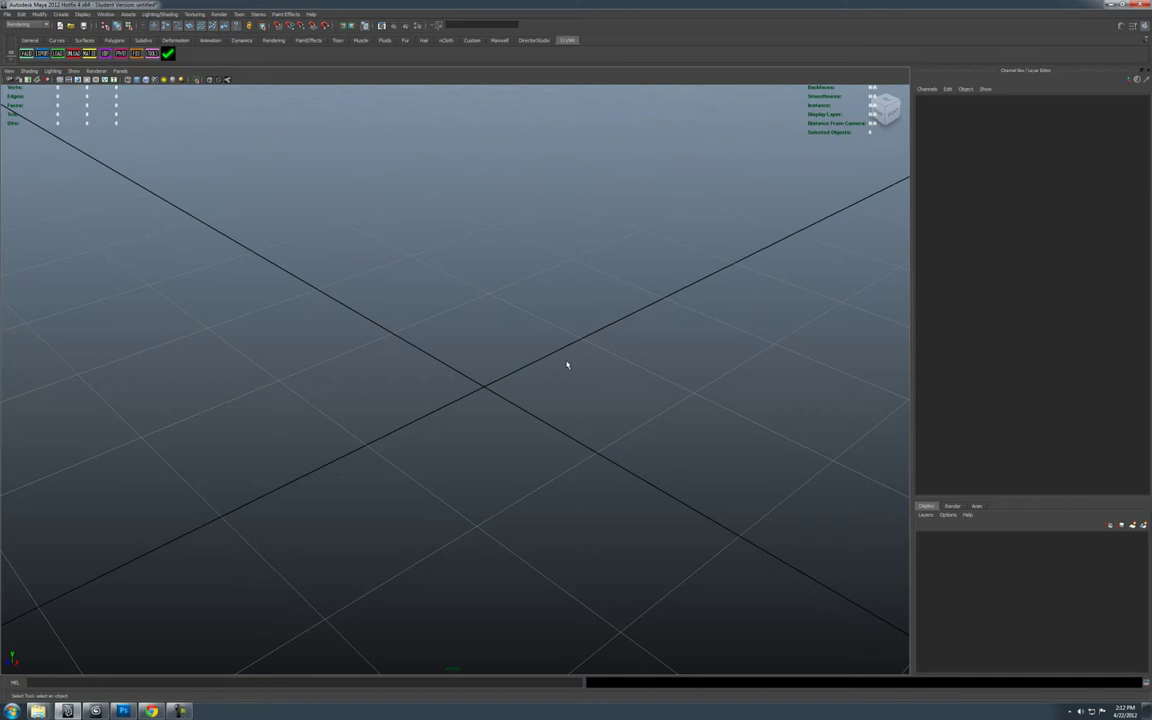
left_click_drag(566, 357, 601, 384, "alt")
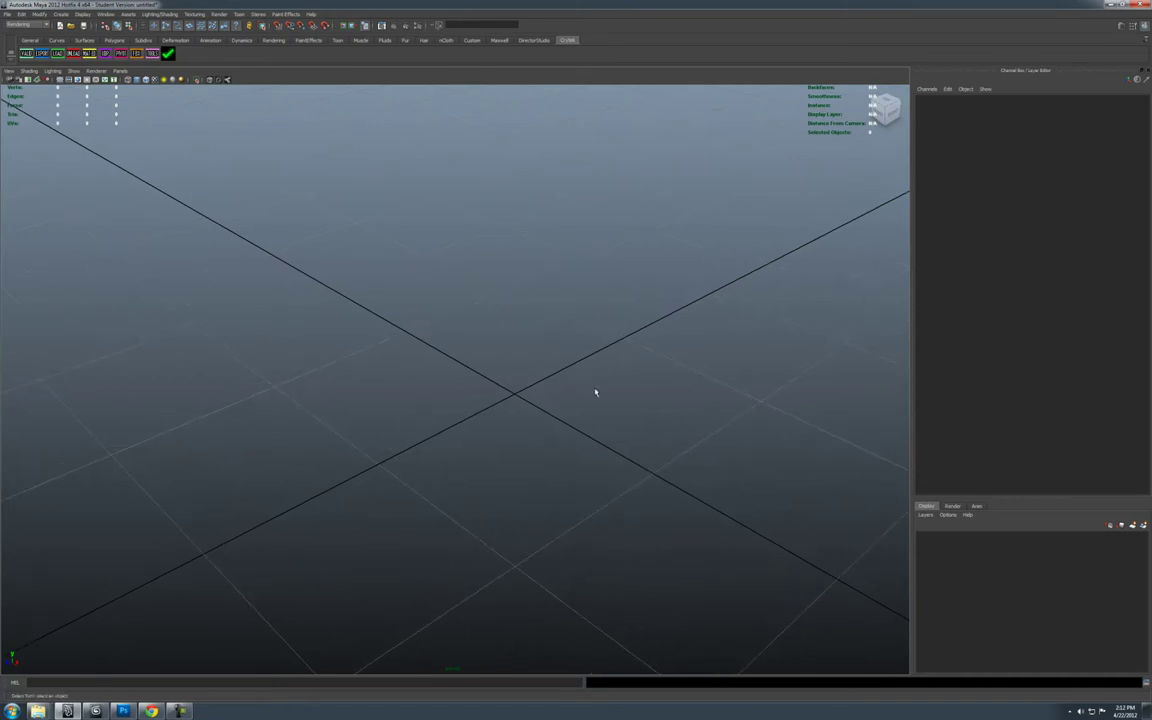
left_click_drag(595, 392, 529, 410, "alt")
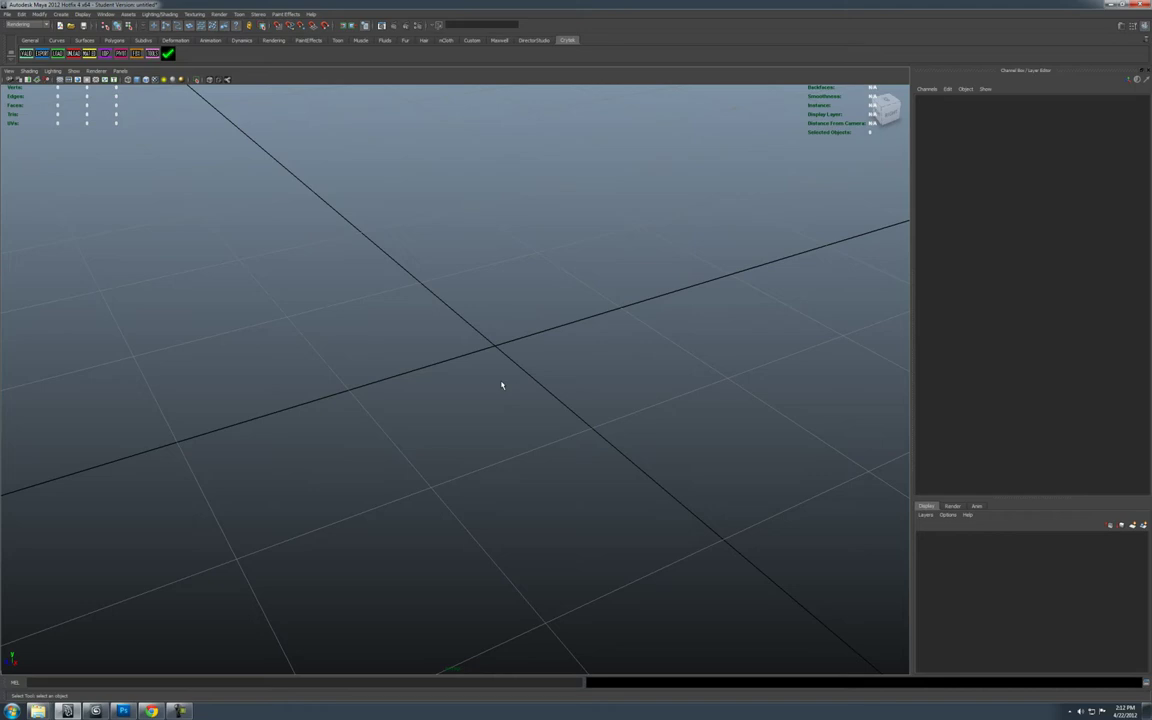
left_click_drag(518, 385, 548, 419, "alt")
Step: Create a polygon cube whose base fills about one grid square next to the origin and whose height nearly matches its width
key("space")
left_click(520, 386)
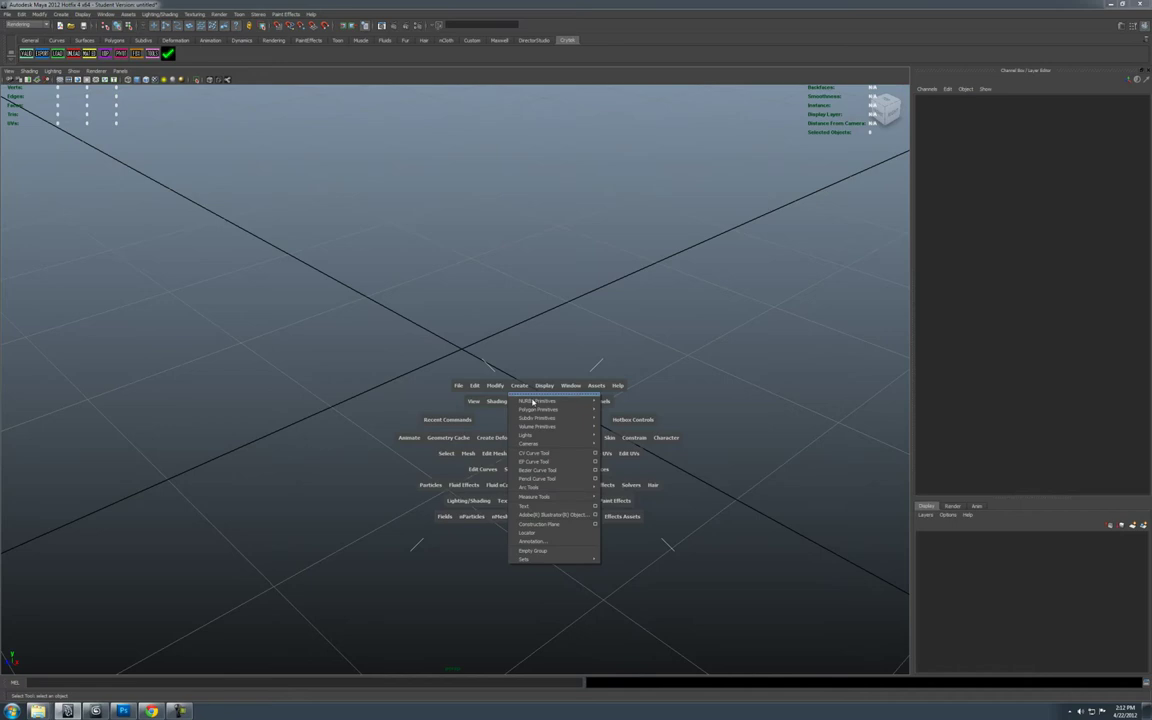
mouse_move(541, 410)
left_click(617, 422)
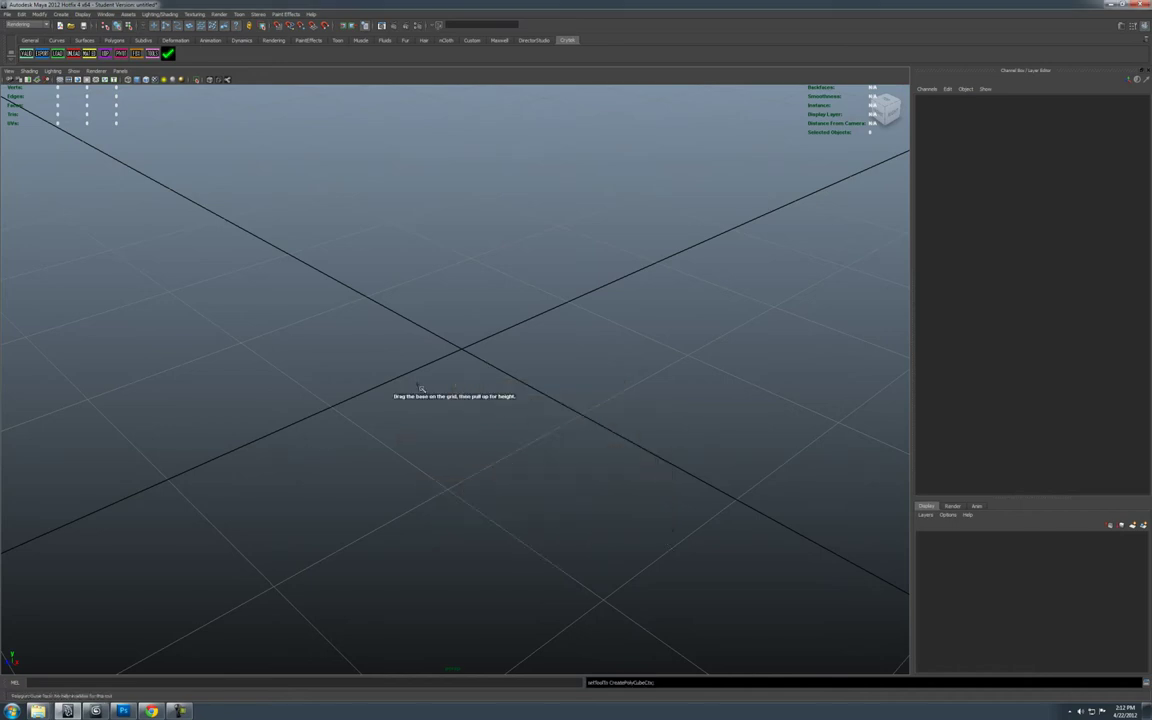
left_click_drag(420, 390, 483, 452, "alt")
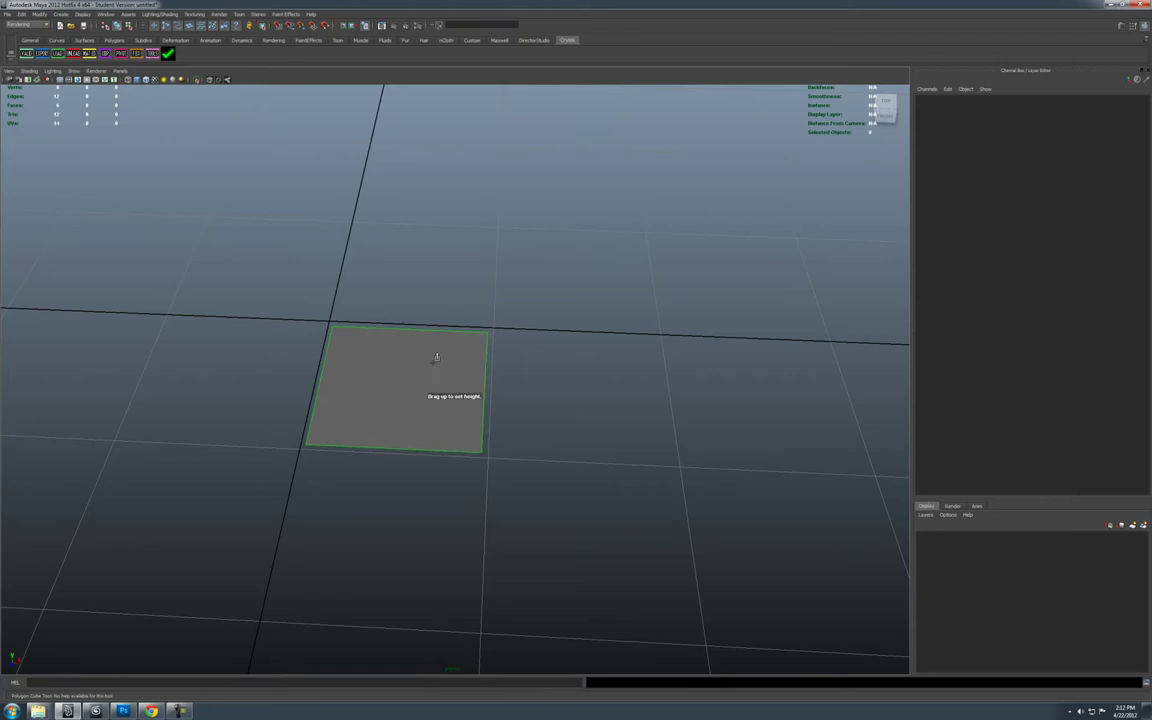
left_click_drag(436, 357, 425, 240)
left_click_drag(499, 332, 404, 309, "alt")
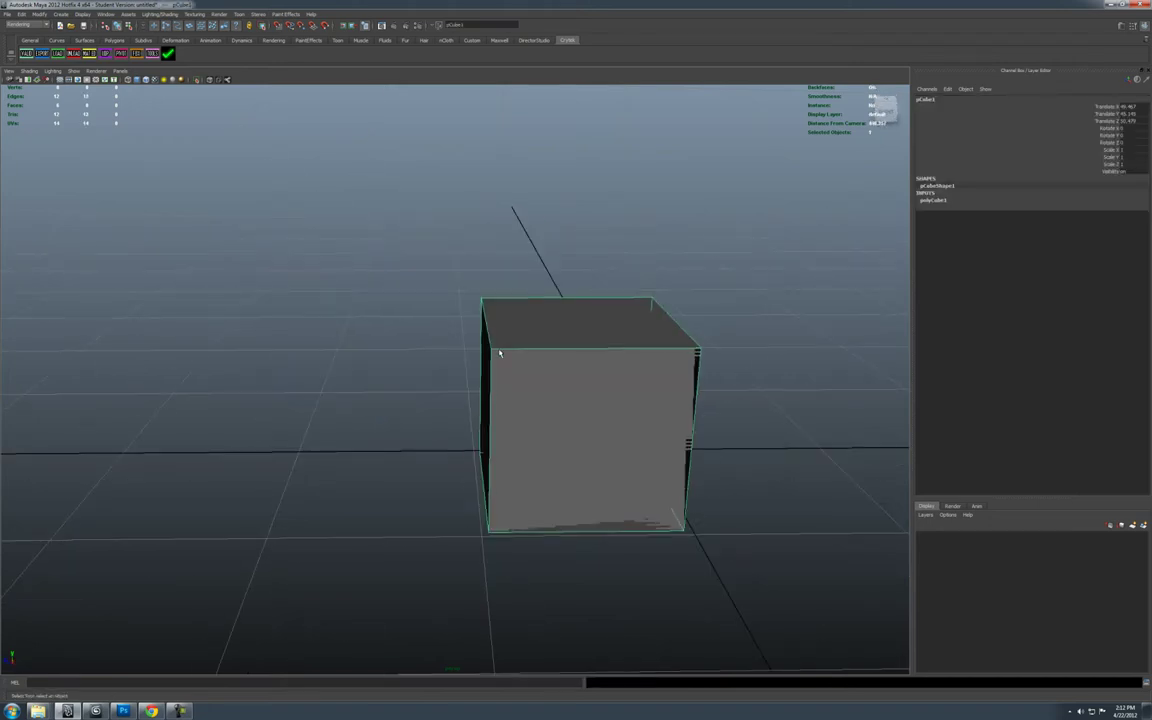
Step: Insert two closely spaced horizontal edge loops around the lower part of the cube
key("f")
left_click_drag(614, 424, 465, 406, "alt")
right_click_drag(465, 406, 388, 394, "alt")
left_click_drag(388, 394, 504, 406, "alt")
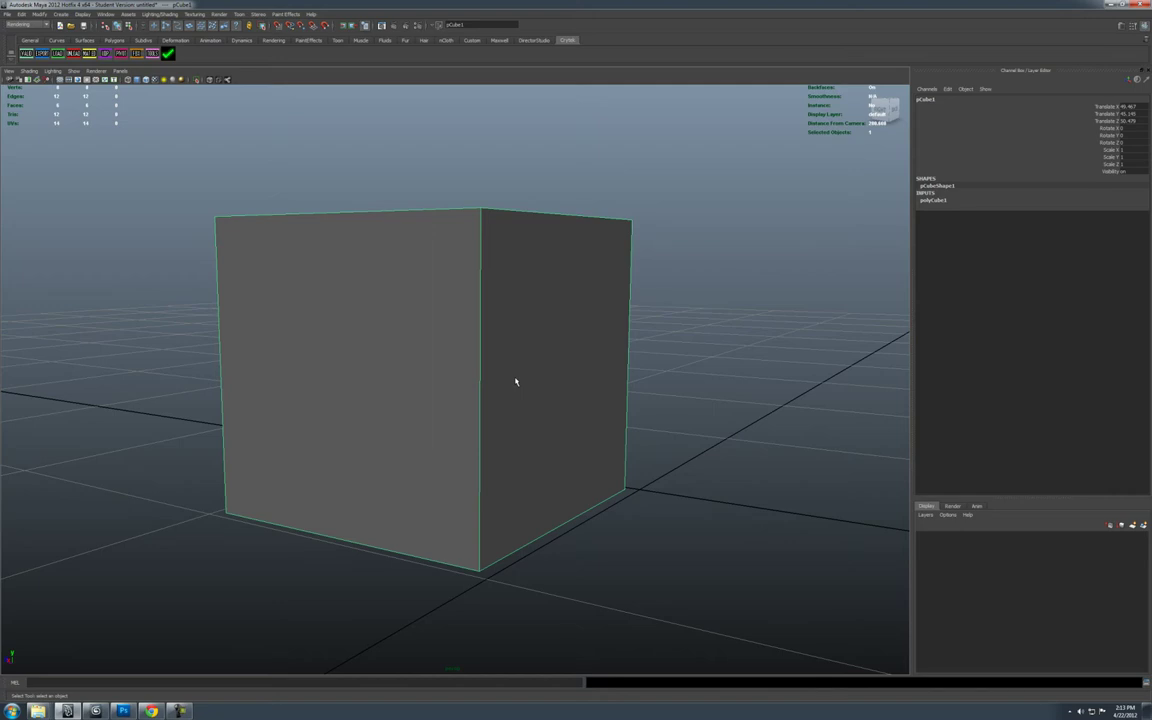
right_click(516, 381, "shift")
right_click_drag(516, 381, 445, 407, "shift")
middle_click_drag(474, 490, 489, 455, "alt")
left_click_drag(496, 460, 506, 424)
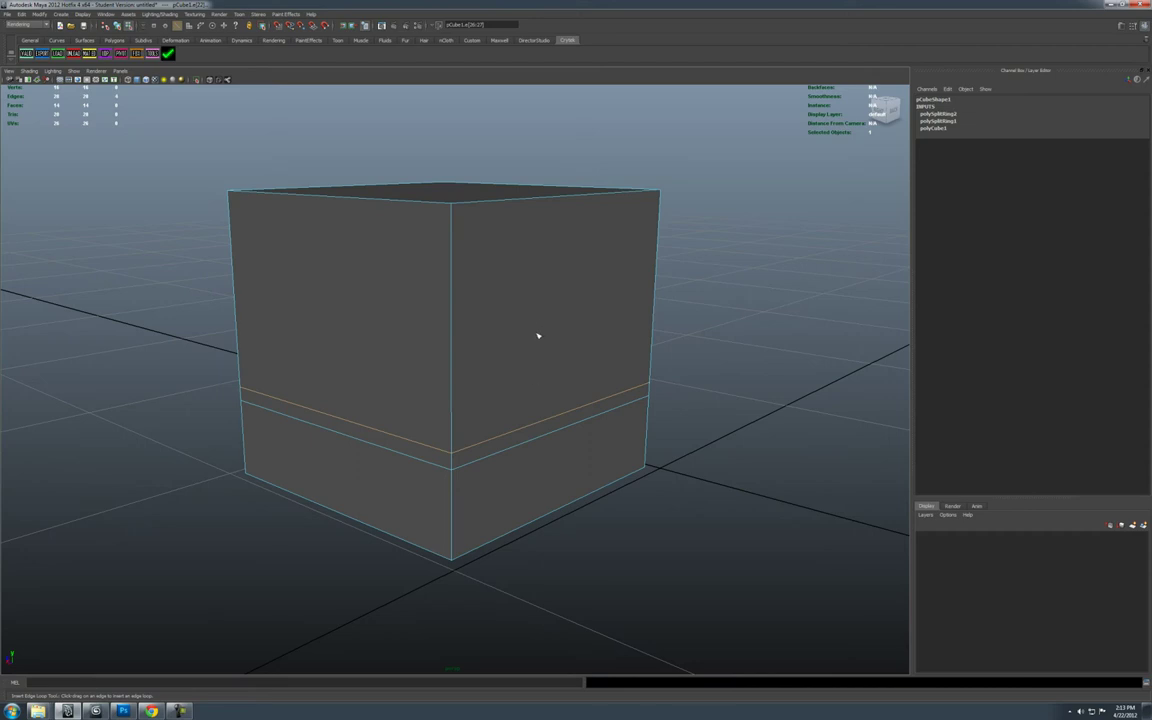
Step: Push the large side face above the edge loops into the cube and tilt it slightly backward to form a stepped console
right_click(522, 335)
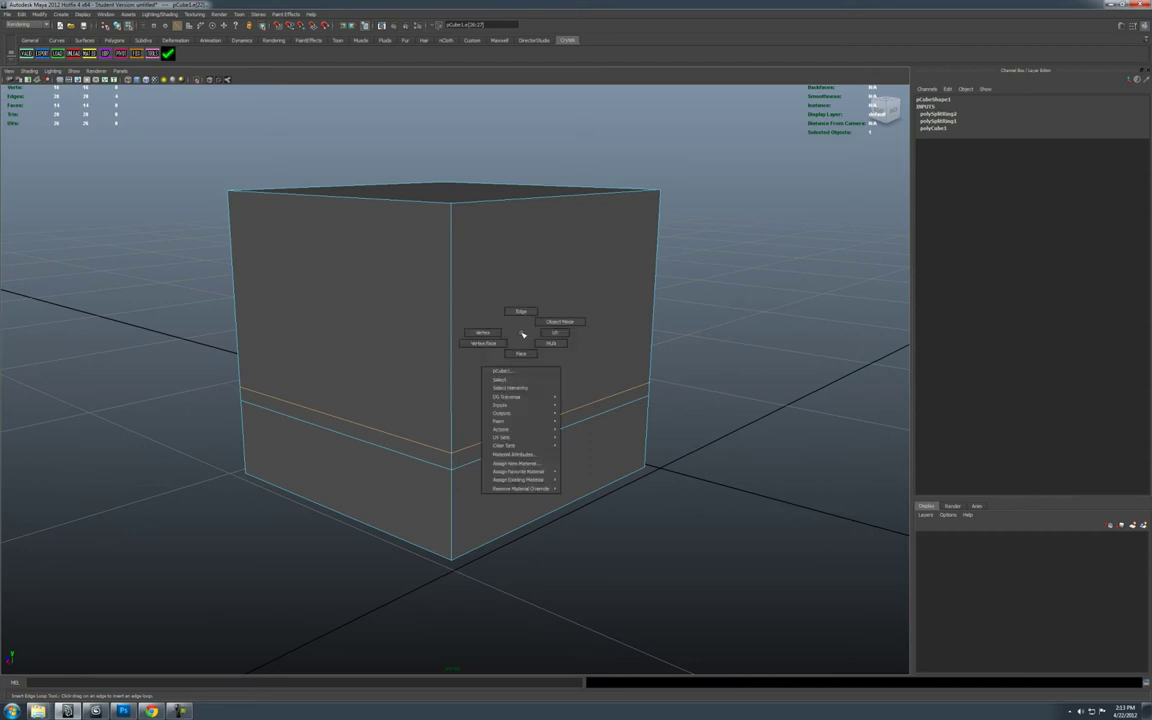
right_click_drag(522, 335, 567, 323)
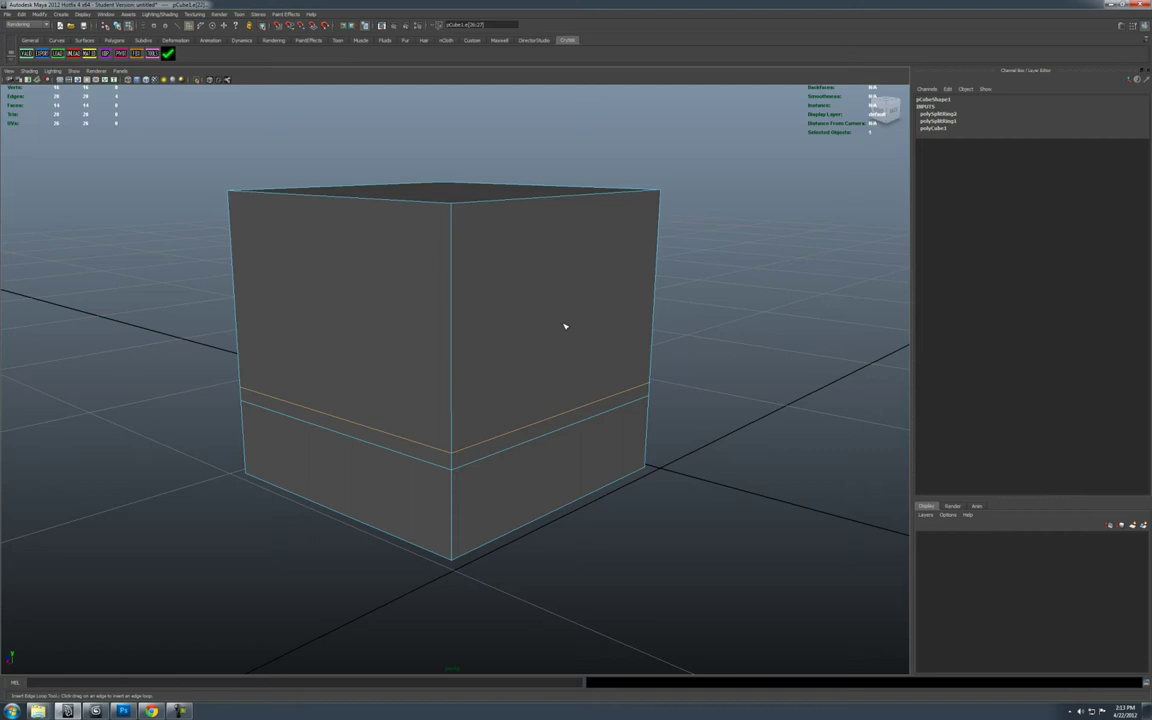
key("q")
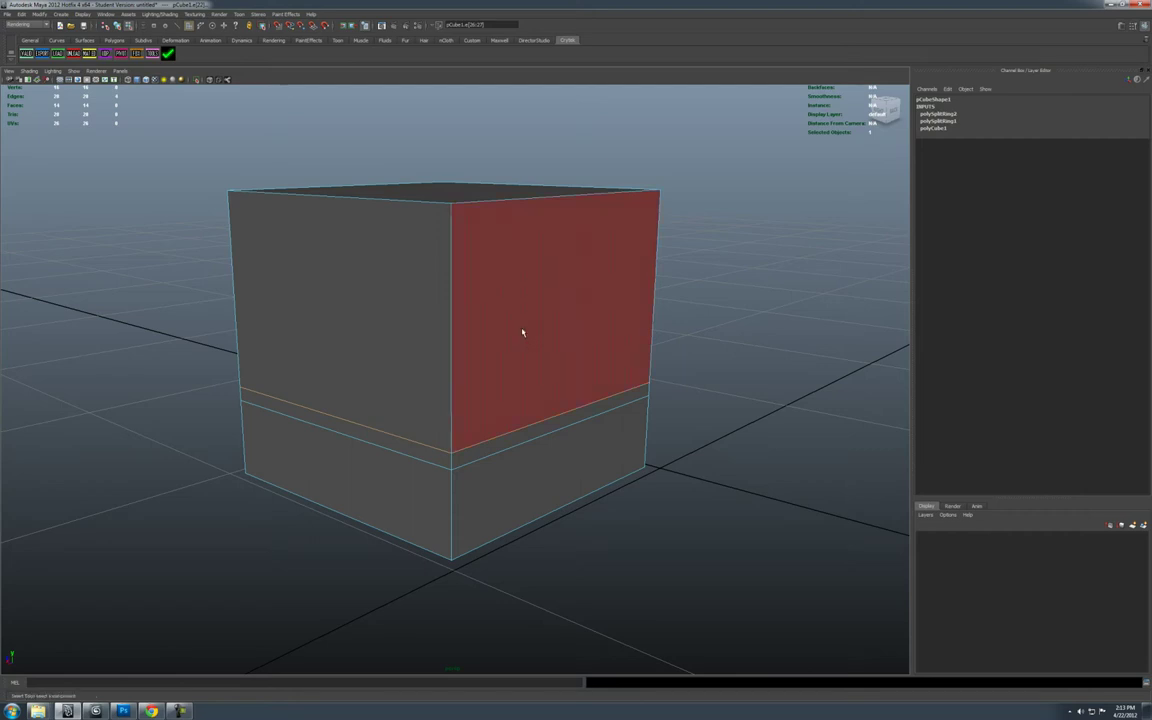
left_click(566, 319)
left_click_drag(566, 319, 476, 380, "alt")
key("w")
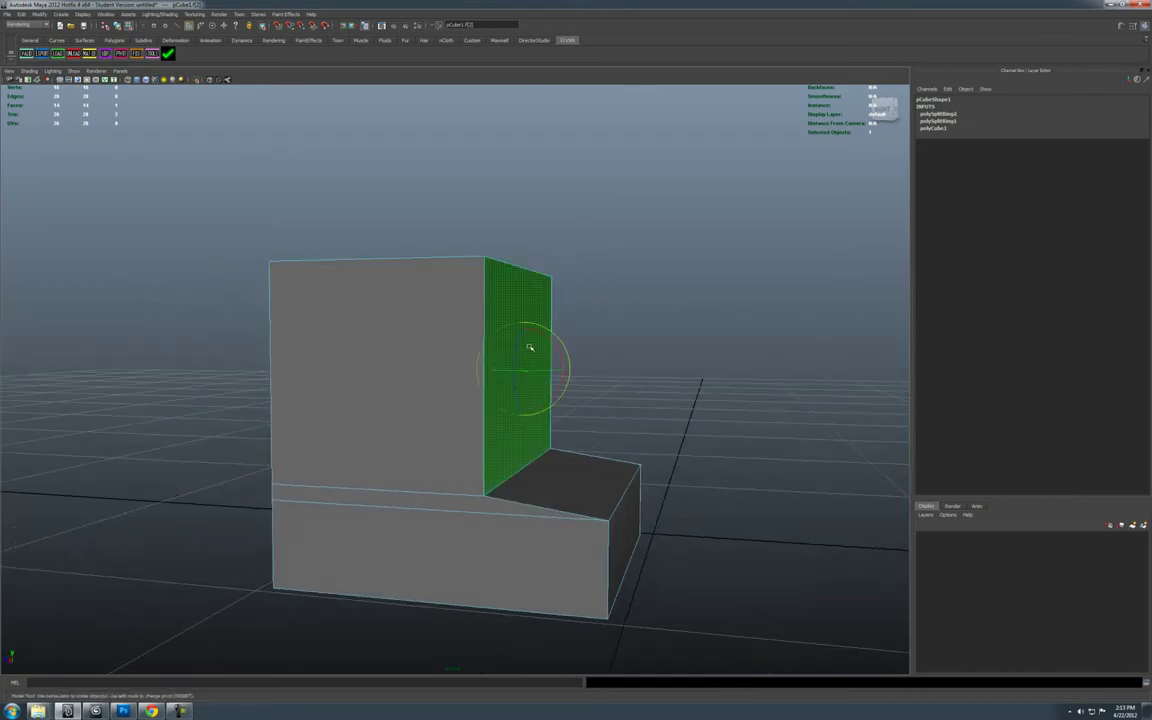
left_click_drag(530, 347, 560, 487)
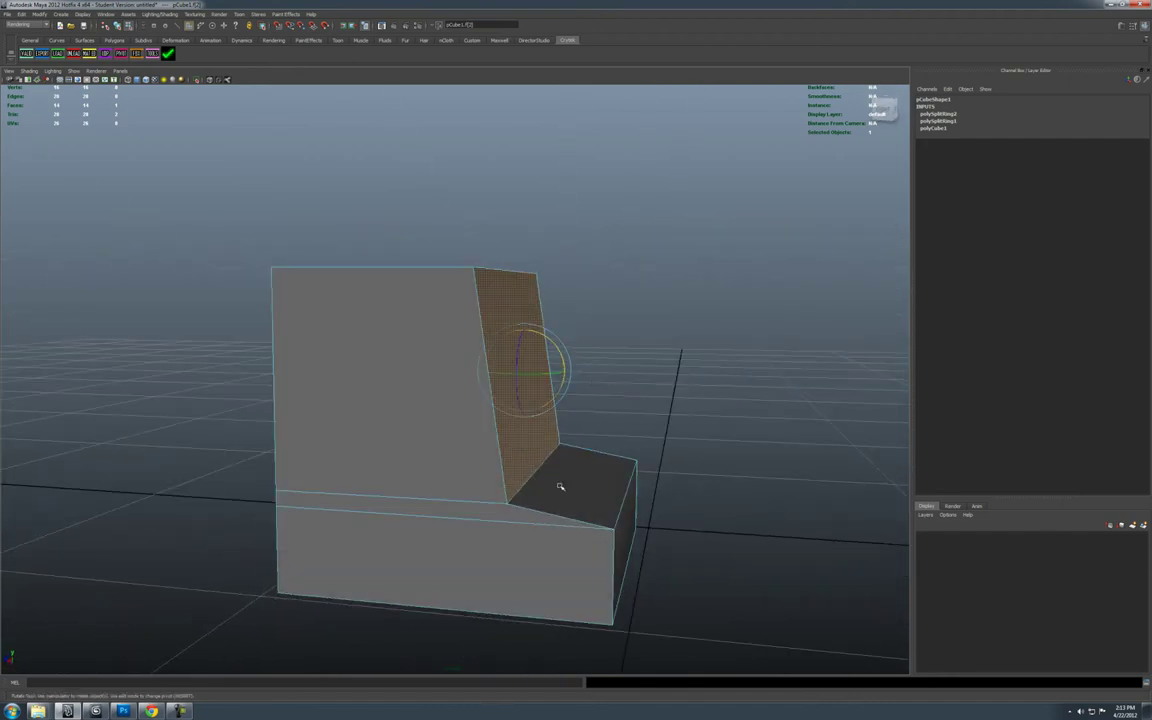
left_click_drag(512, 395, 568, 379, "alt")
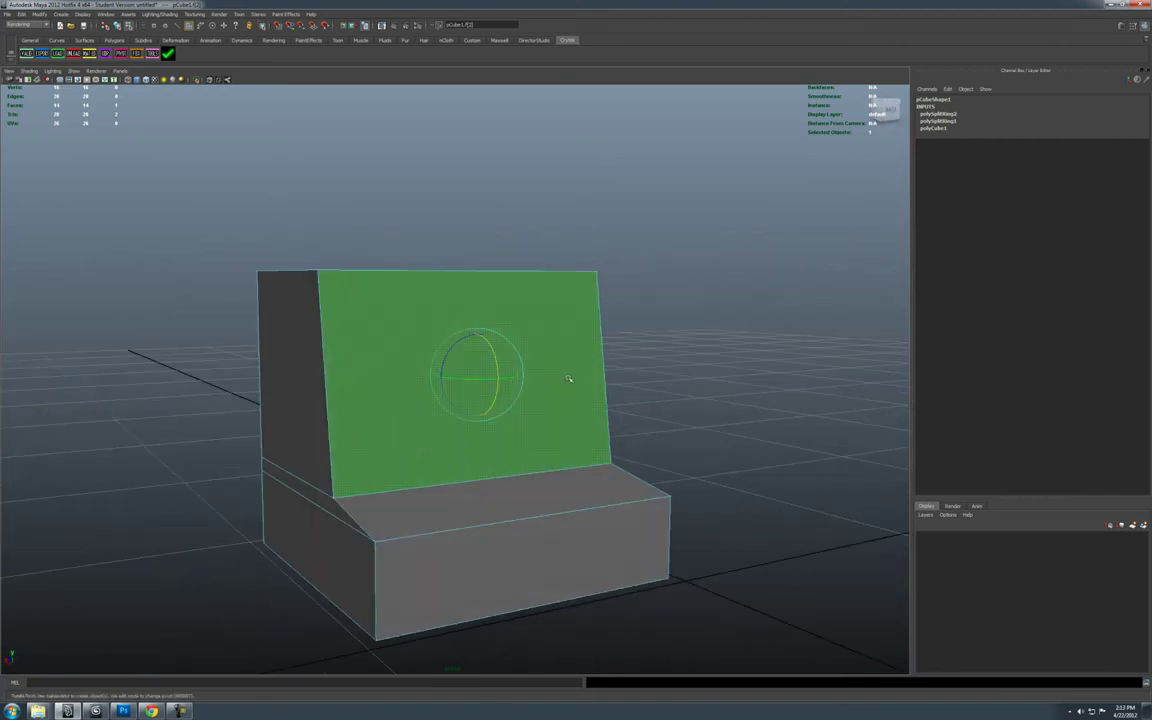
Step: Return to object mode and scale the whole console to about 0.88 along X
right_click_drag(565, 376, 599, 365)
left_click_drag(401, 364, 447, 407)
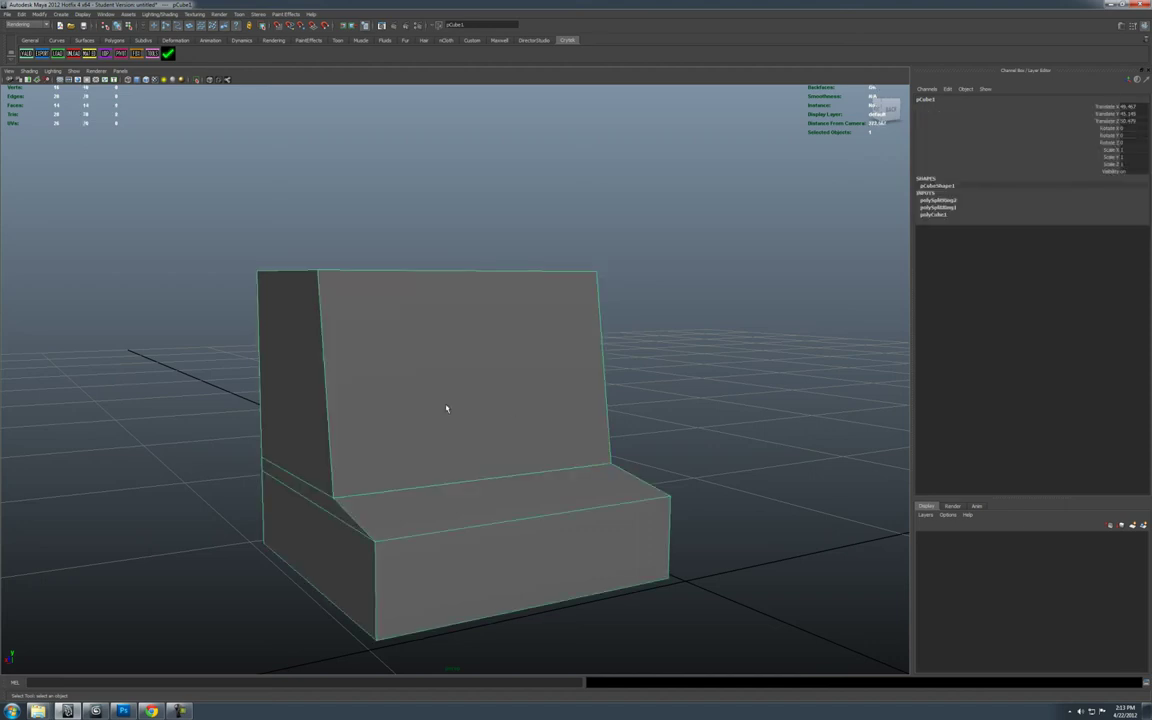
left_click_drag(516, 413, 527, 396, "alt")
key("r")
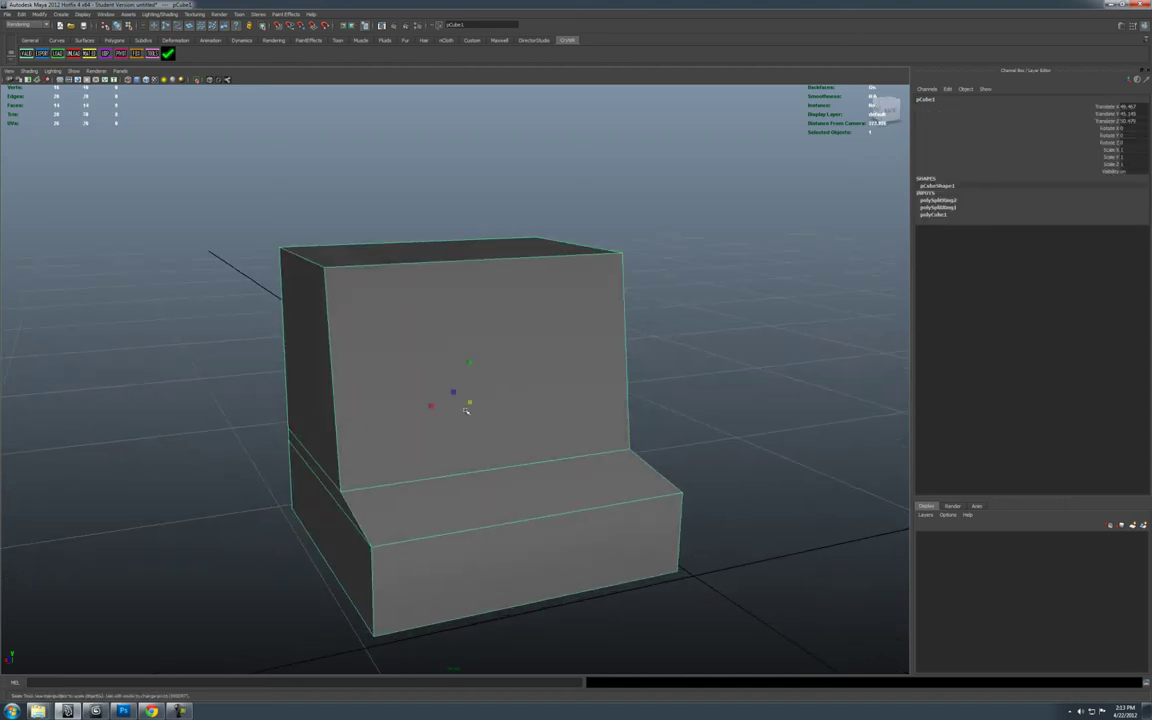
left_click_drag(432, 406, 504, 392, "alt")
Step: Extrude the tilted screen face and scale it inward to form a frame, and extrude it again to recess the screen
right_click_drag(504, 392, 510, 424)
left_click(457, 398)
left_click(516, 425)
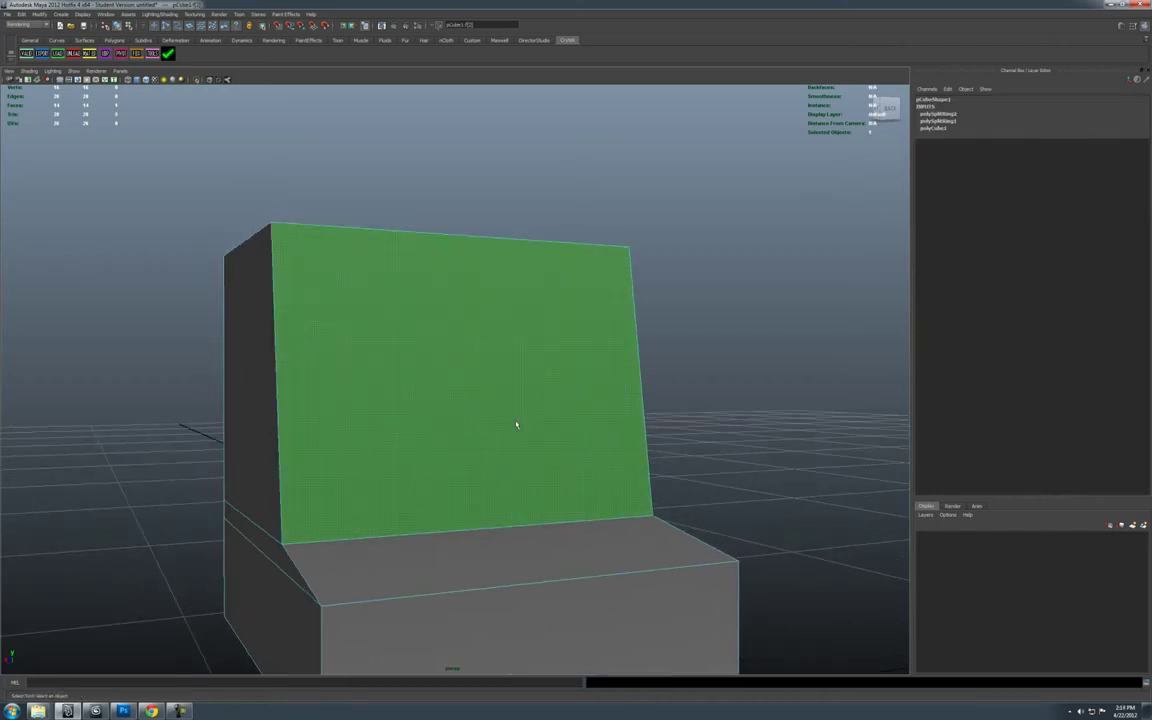
mouse_move(493, 369)
right_mouse_down("shift")
mouse_move(498, 395)
mouse_move(490, 387)
right_mouse_up("shift")
left_click_drag(476, 379, 449, 343)
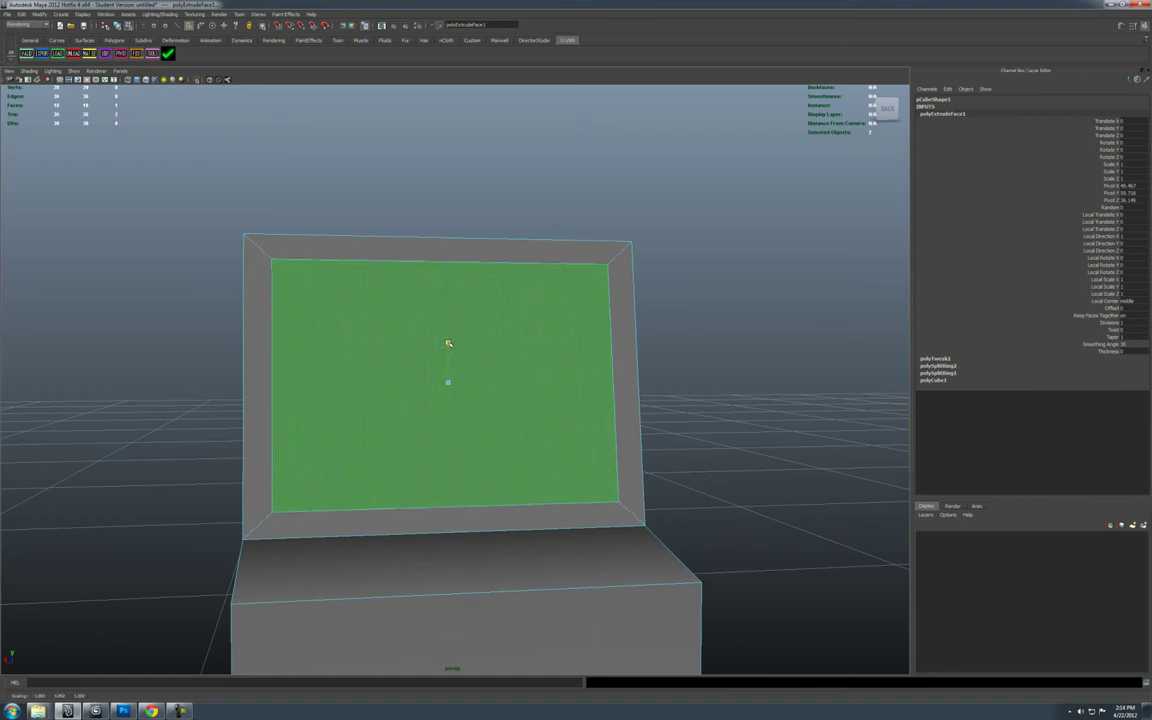
left_click_drag(453, 394, 535, 405, "alt")
key("ctrl+e")
Step: Extrude the recessed screen face, scale it down toward its center, and move it to give the screen a raised middle
key("ctrl+e")
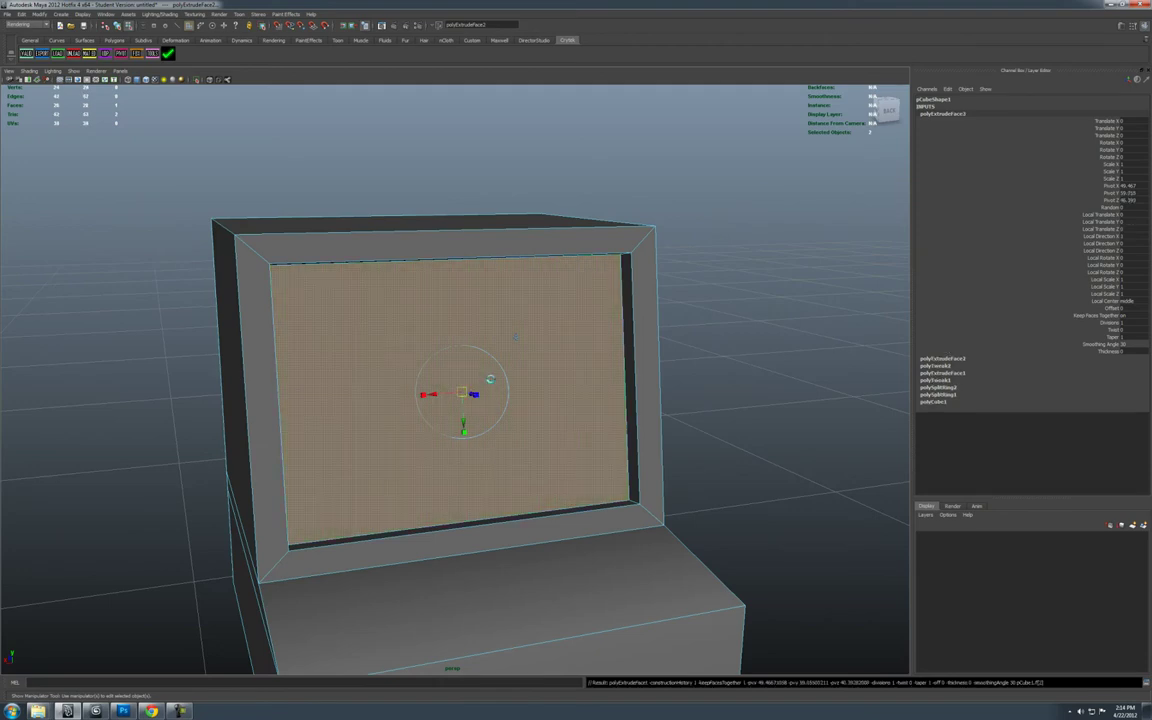
key("r")
left_click_drag(462, 392, 354, 393)
left_click_drag(354, 393, 507, 371, "alt")
key("w")
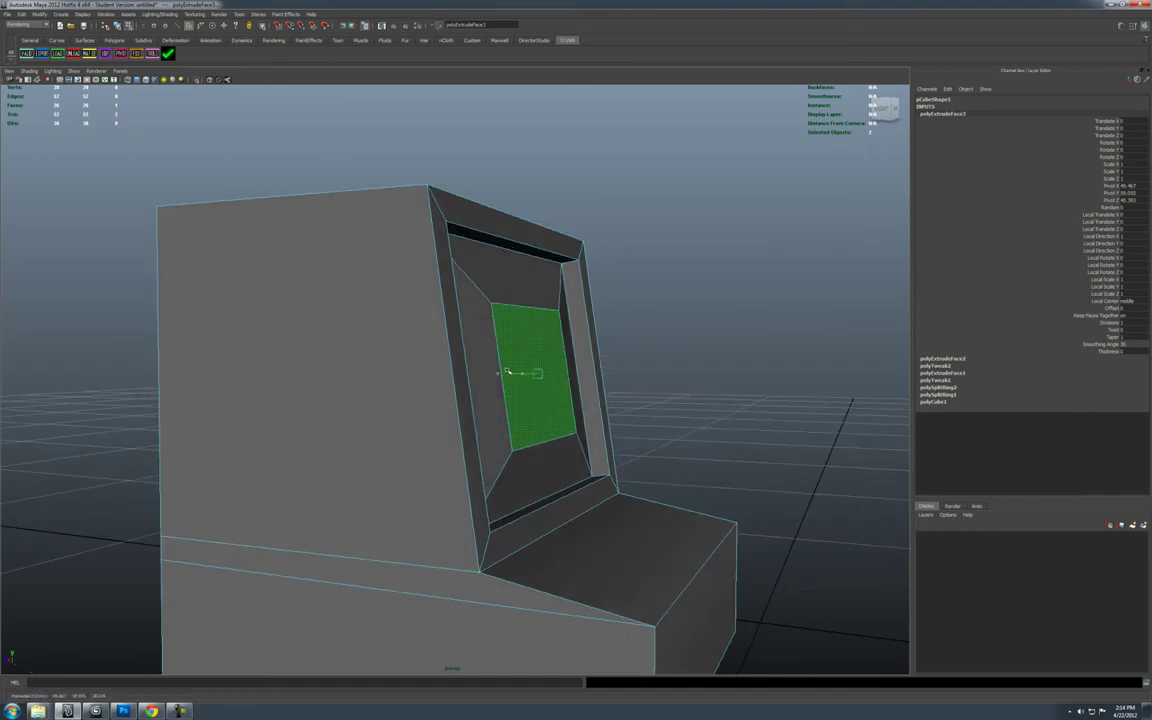
left_click(538, 344)
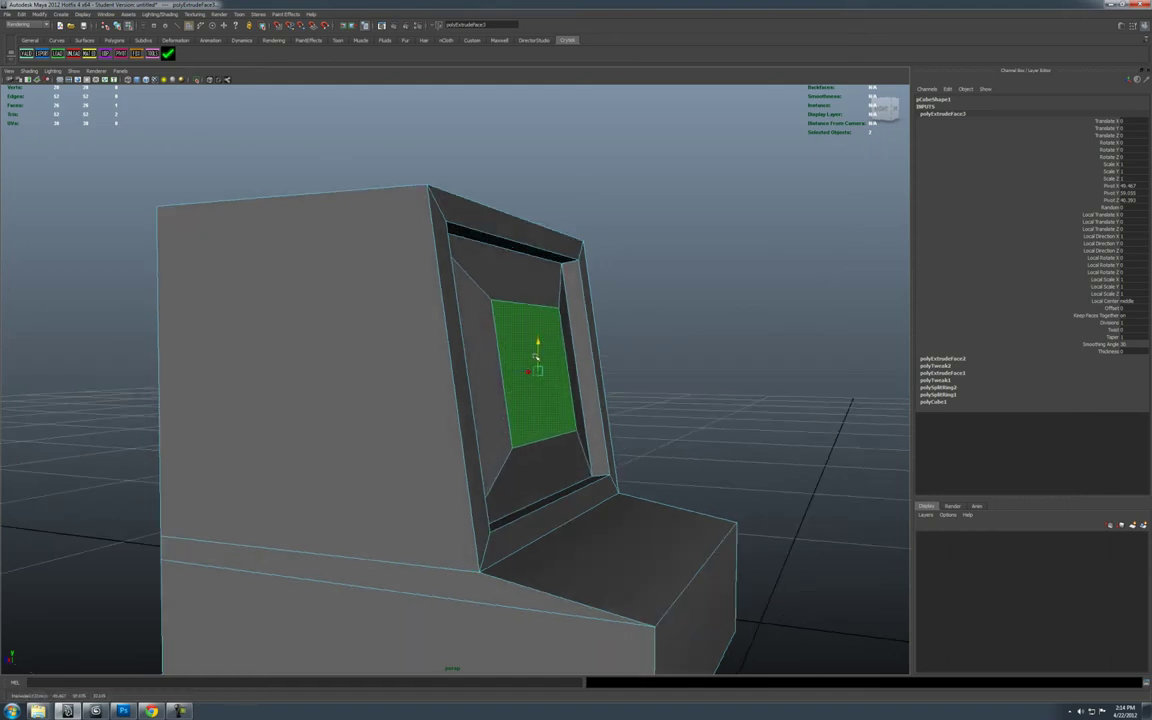
left_click_drag(527, 370, 493, 368, "alt")
Step: Return to object mode and select the whole console model
right_click_drag(540, 347, 588, 334)
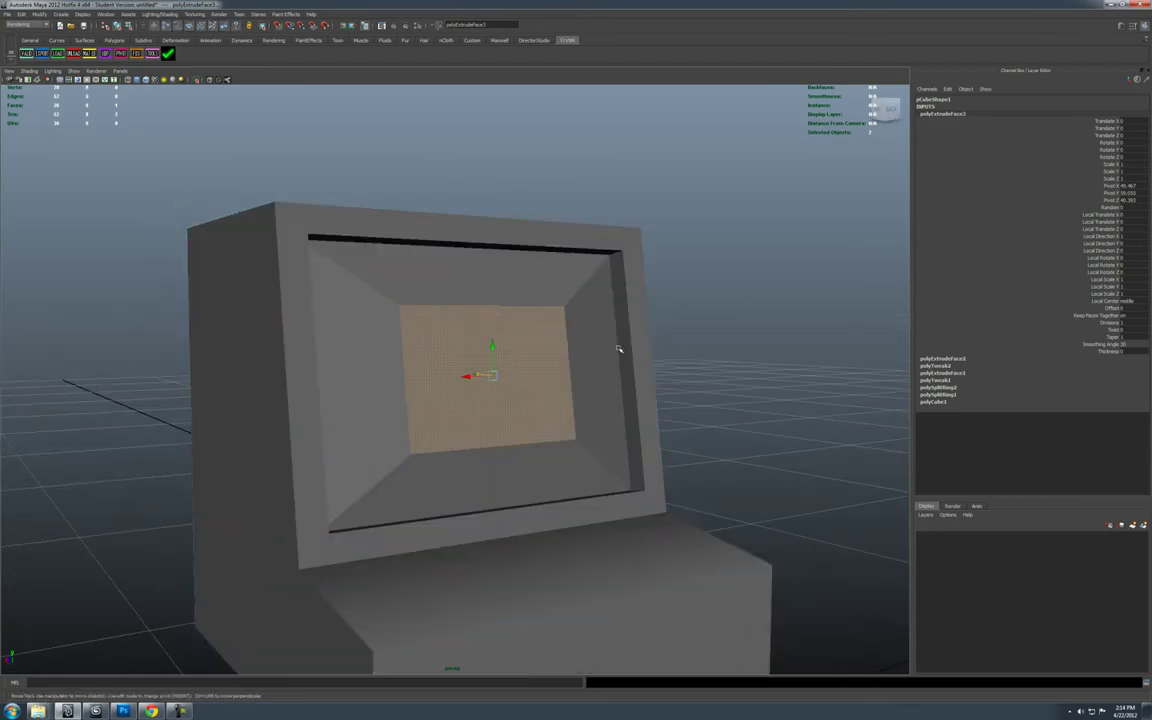
left_click(661, 397)
right_click_drag(661, 397, 532, 391, "alt")
left_click_drag(532, 391, 499, 442, "alt")
left_click(489, 419)
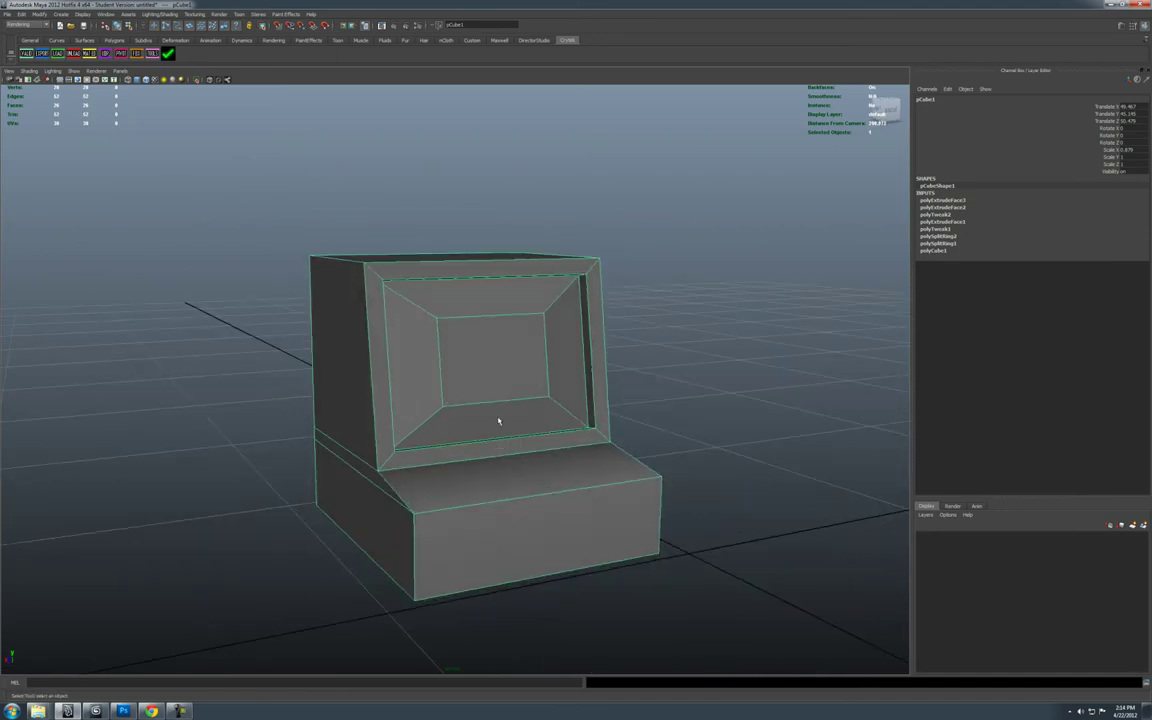
left_click(637, 351)
left_click(481, 350)
Step: Locate the Poly Count option among the heads-up display settings and examine the console's vertex, edge, face and triangle counts
left_click_drag(403, 308, 440, 346, "alt")
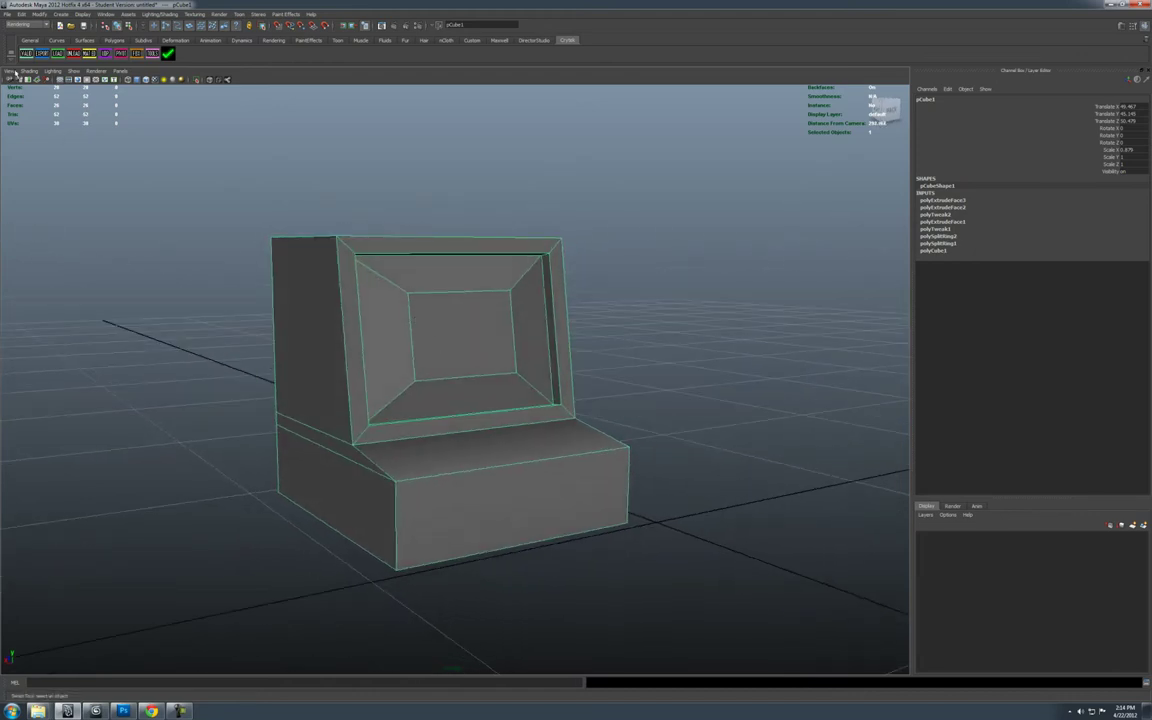
middle_click_drag(466, 292, 493, 337, "alt")
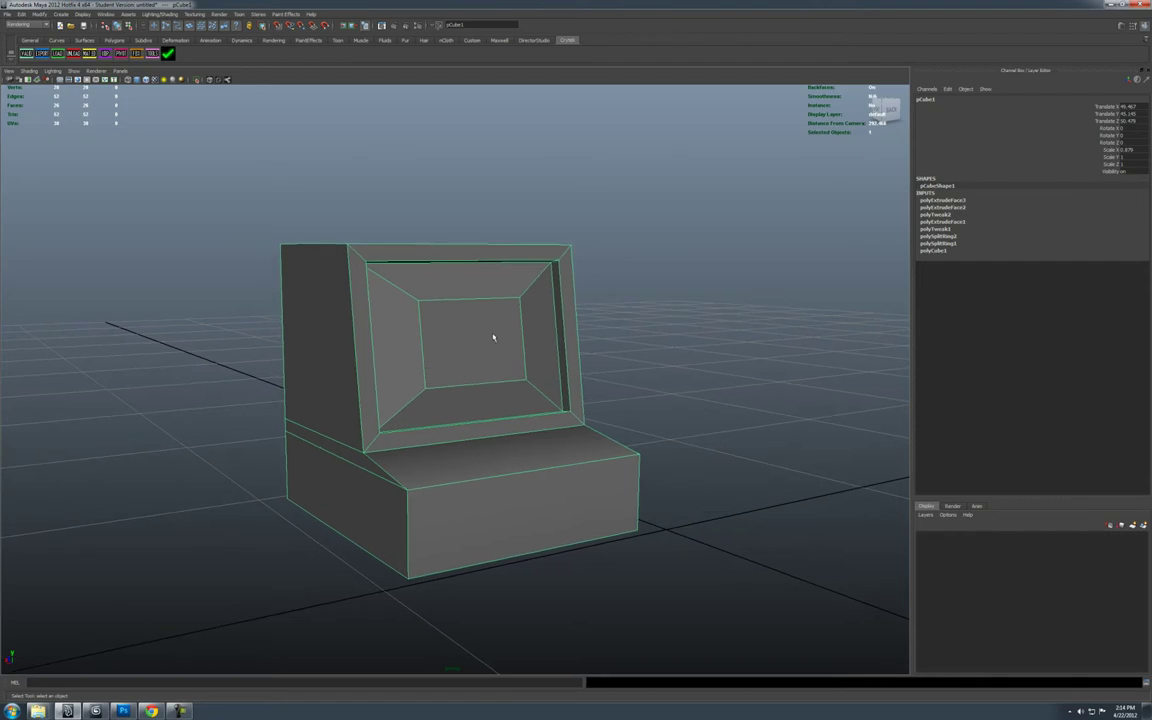
key("space")
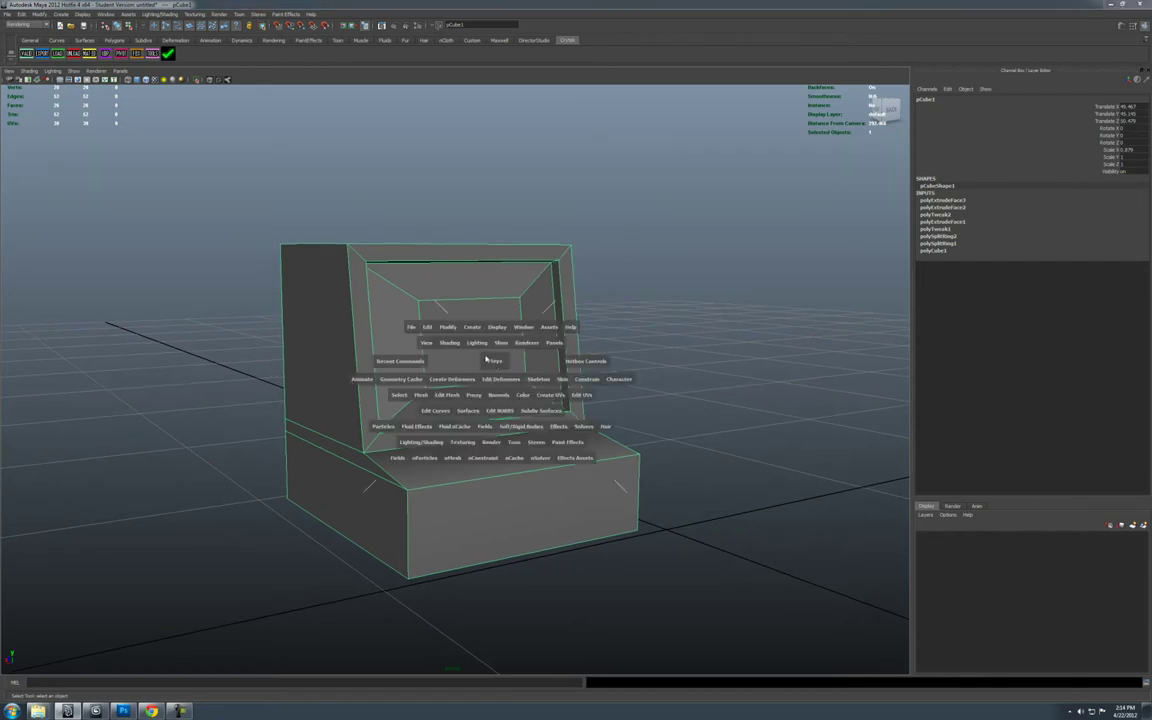
left_click(501, 342)
mouse_move(515, 351)
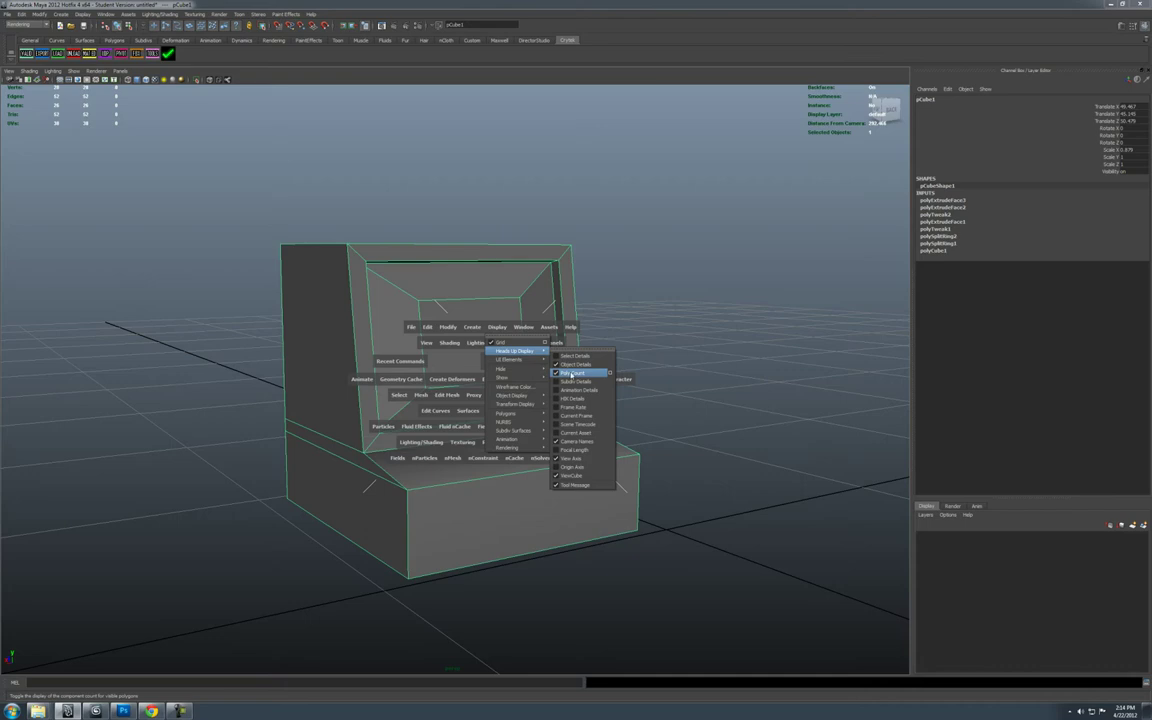
right_click_drag(280, 211, 340, 258, "alt")
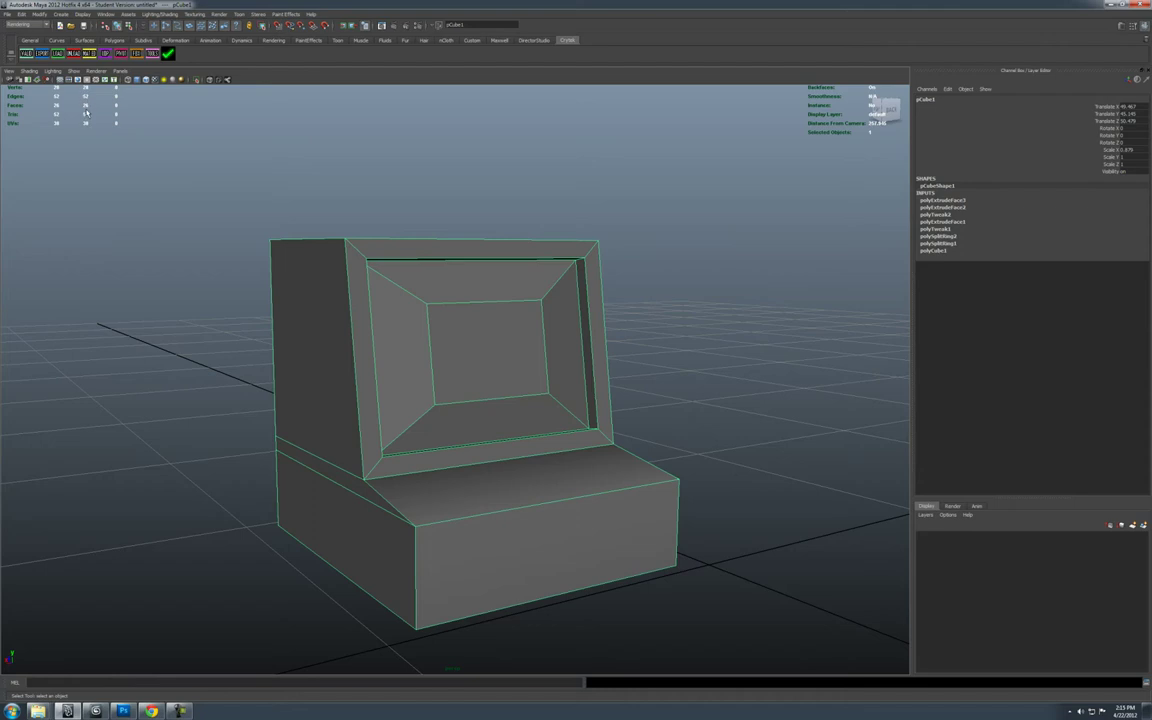
middle_click_drag(342, 321, 335, 317, "alt")
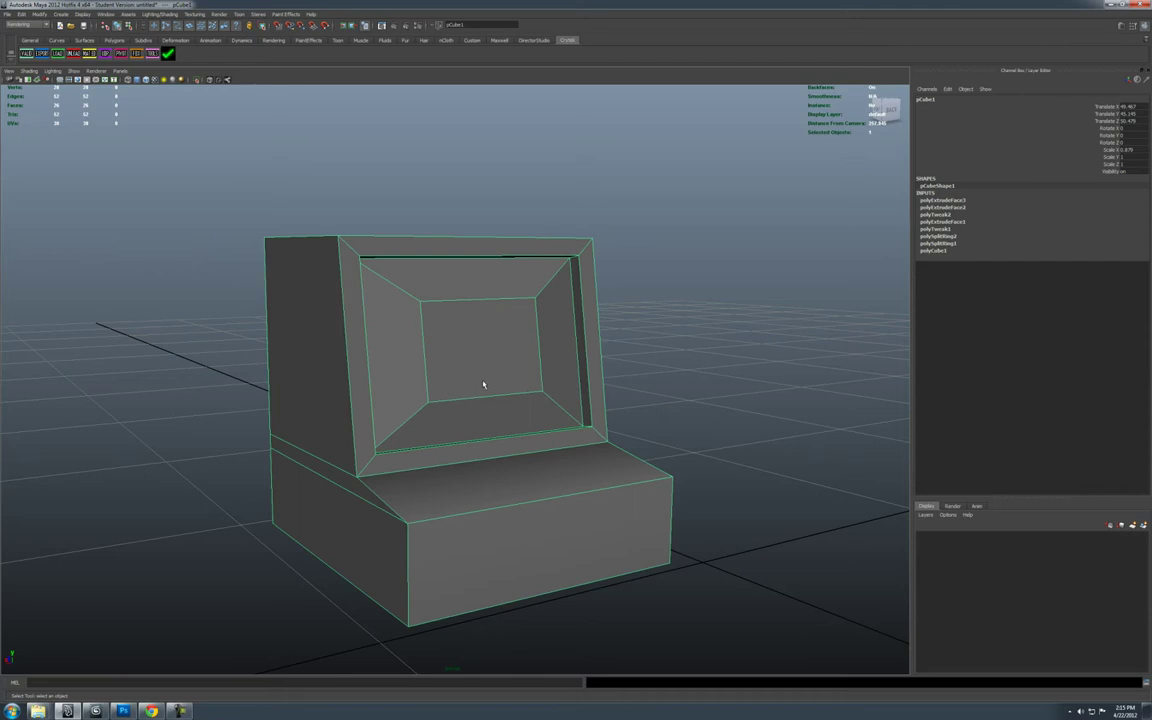
Step: Deselect the console and examine the hard-edged shading of its raised screen from several angles
left_click_drag(497, 389, 463, 438, "alt")
left_click(614, 370)
left_click(556, 384)
right_click_drag(463, 438, 483, 465, "alt")
left_click_drag(483, 465, 470, 478, "alt")
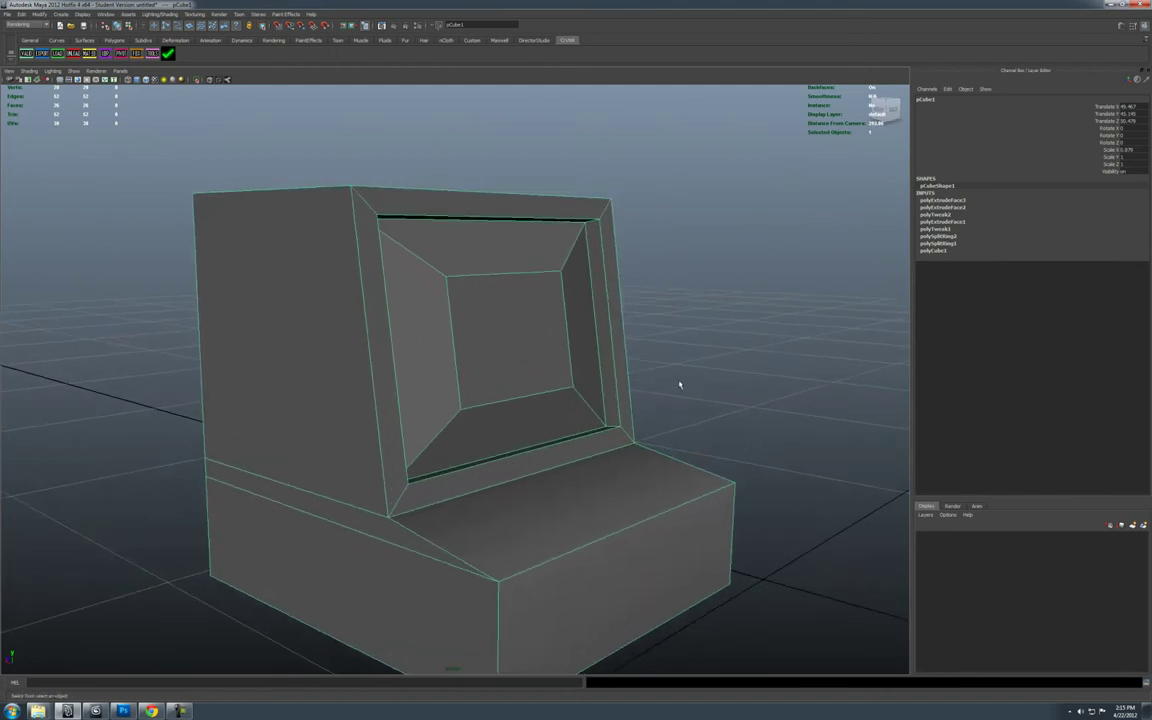
left_click(681, 384)
left_click_drag(550, 430, 620, 411, "alt")
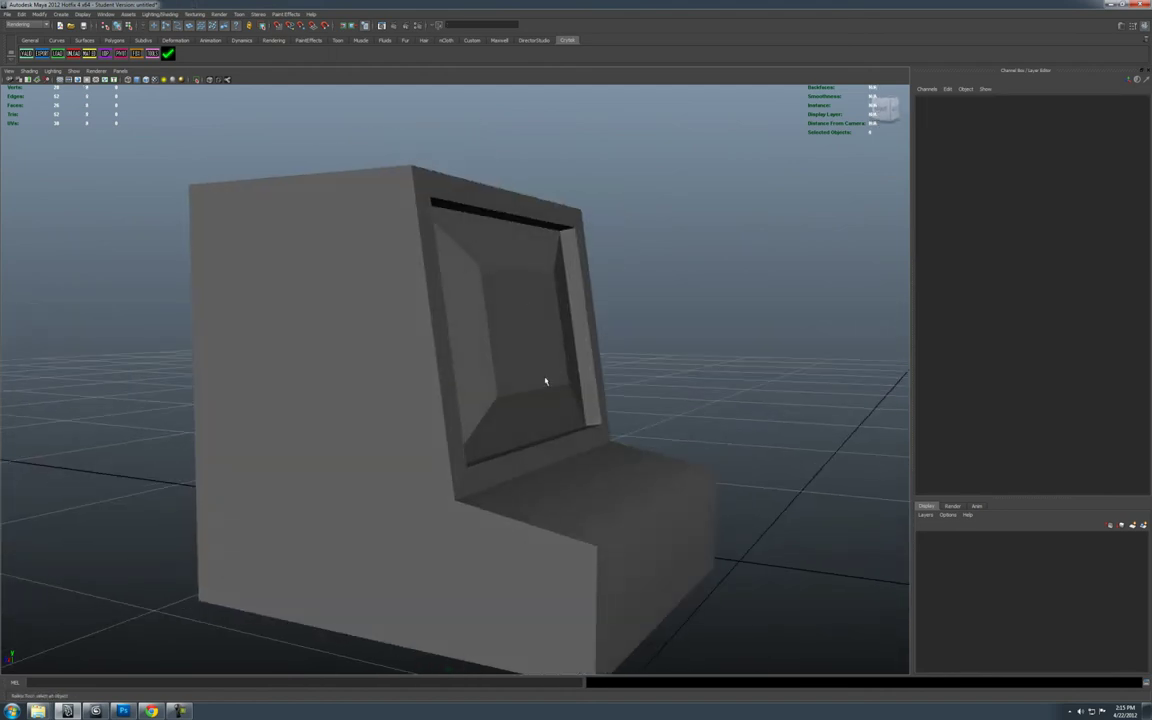
left_click_drag(464, 277, 560, 360, "alt")
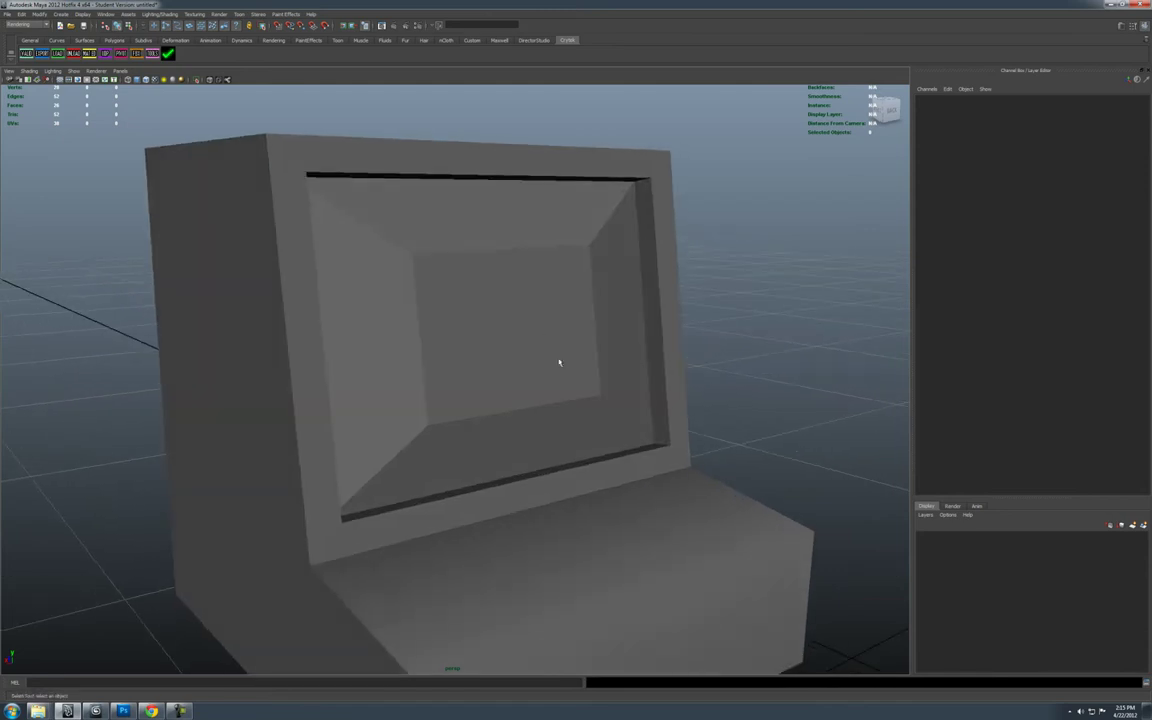
Step: Select the raised center face of the screen, soften its edges, and return to object mode
right_click(531, 323)
left_click(530, 340)
left_click(542, 366)
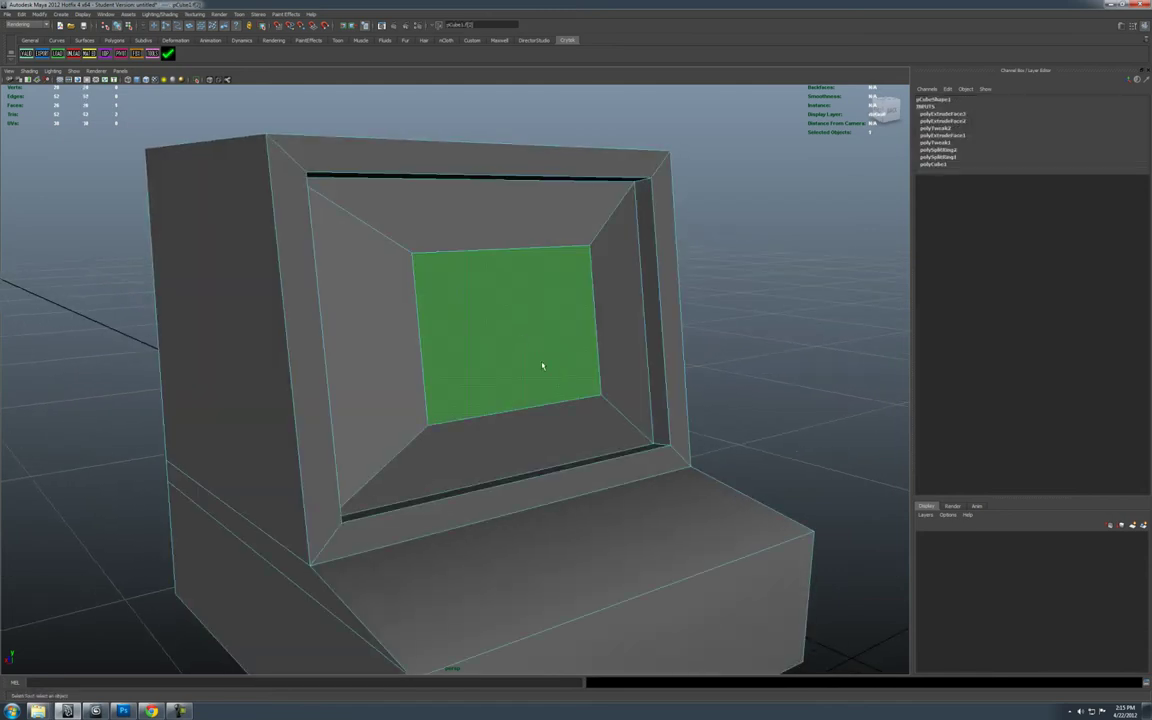
key("space")
left_click(545, 396)
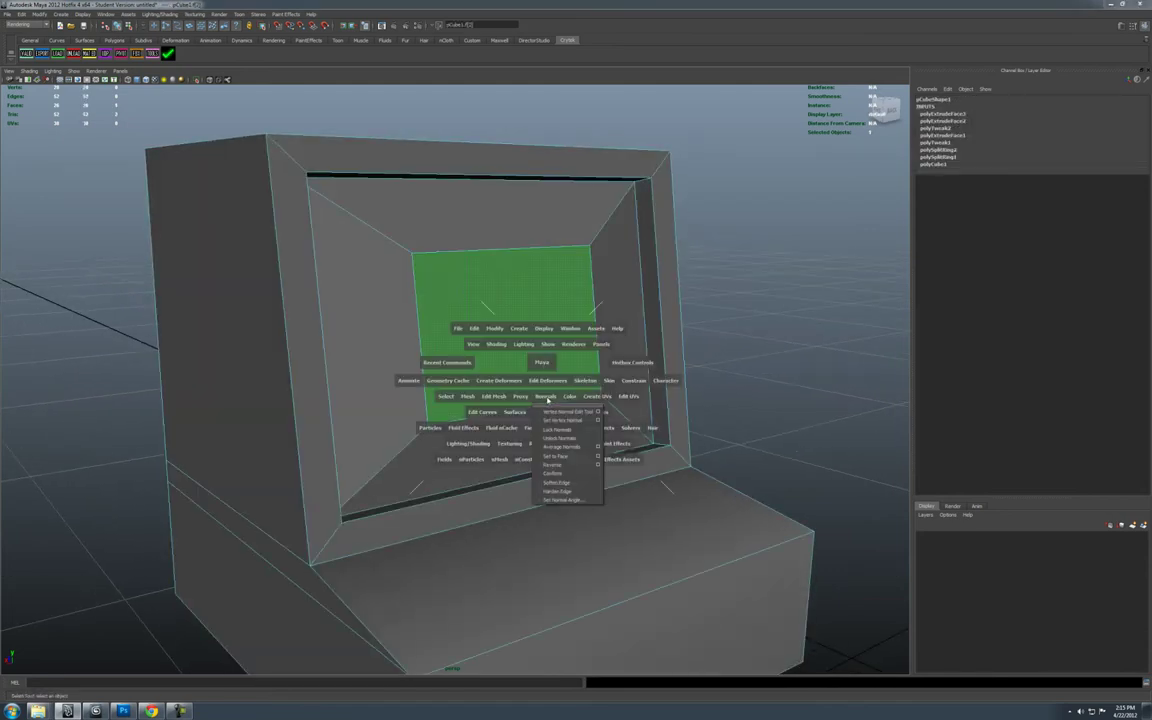
left_click(556, 482)
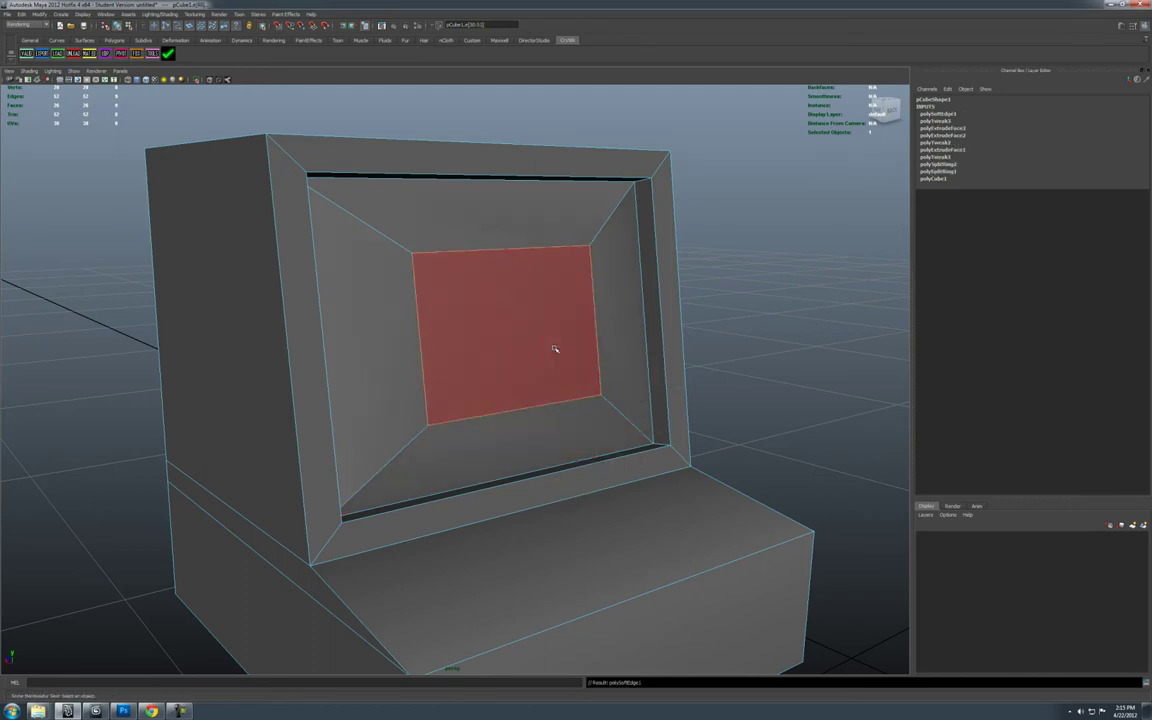
right_click(547, 327)
right_click_drag(558, 321, 586, 317)
left_click(777, 375)
left_click_drag(676, 432, 540, 345, "alt")
left_click(532, 324)
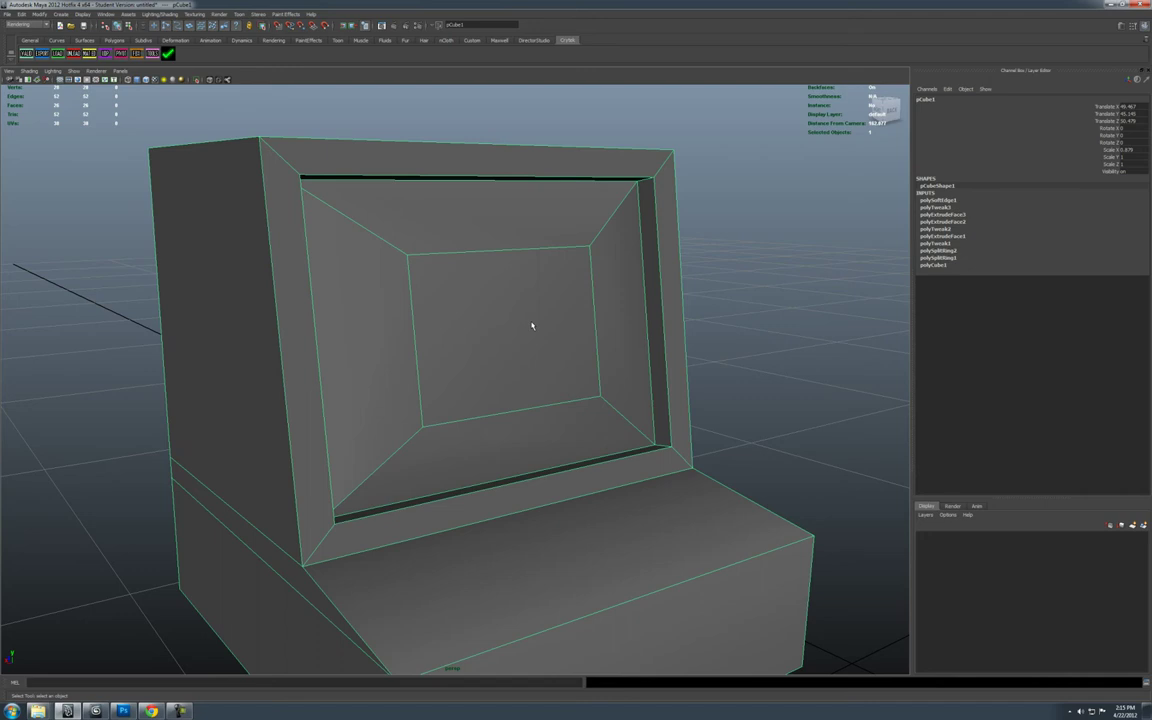
Step: Select the four diagonal edges around the screen's center face, soften them, and return to object mode
right_click(531, 326)
left_click(524, 305)
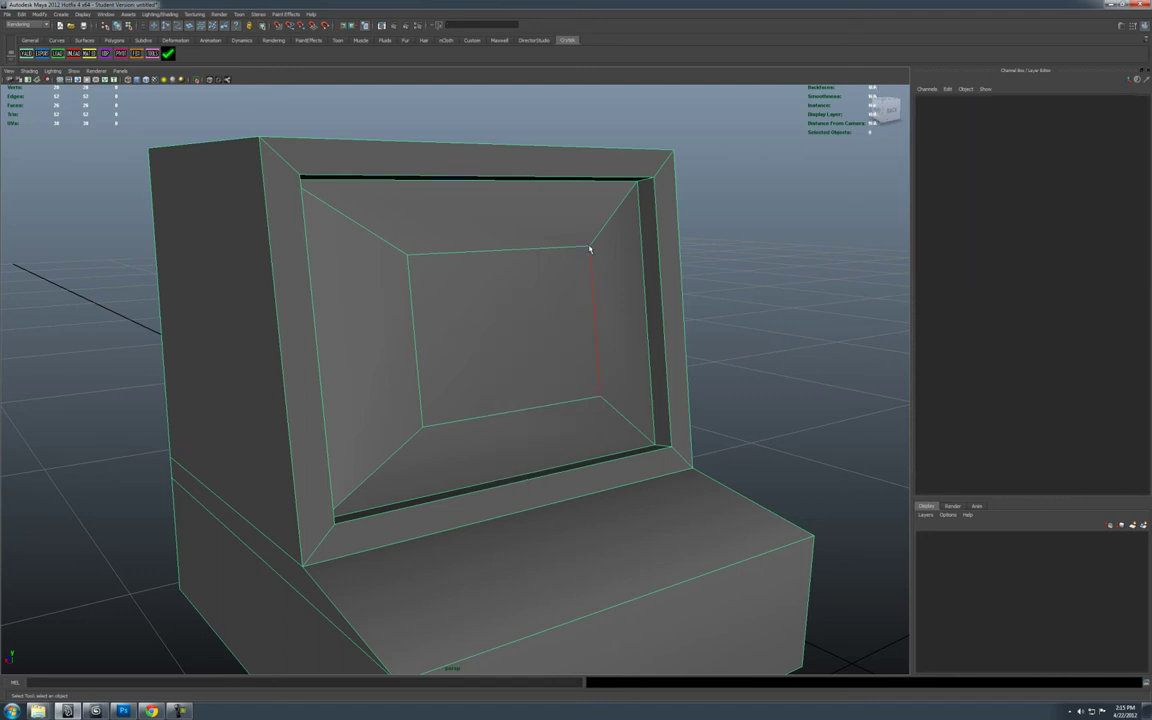
left_click(597, 239)
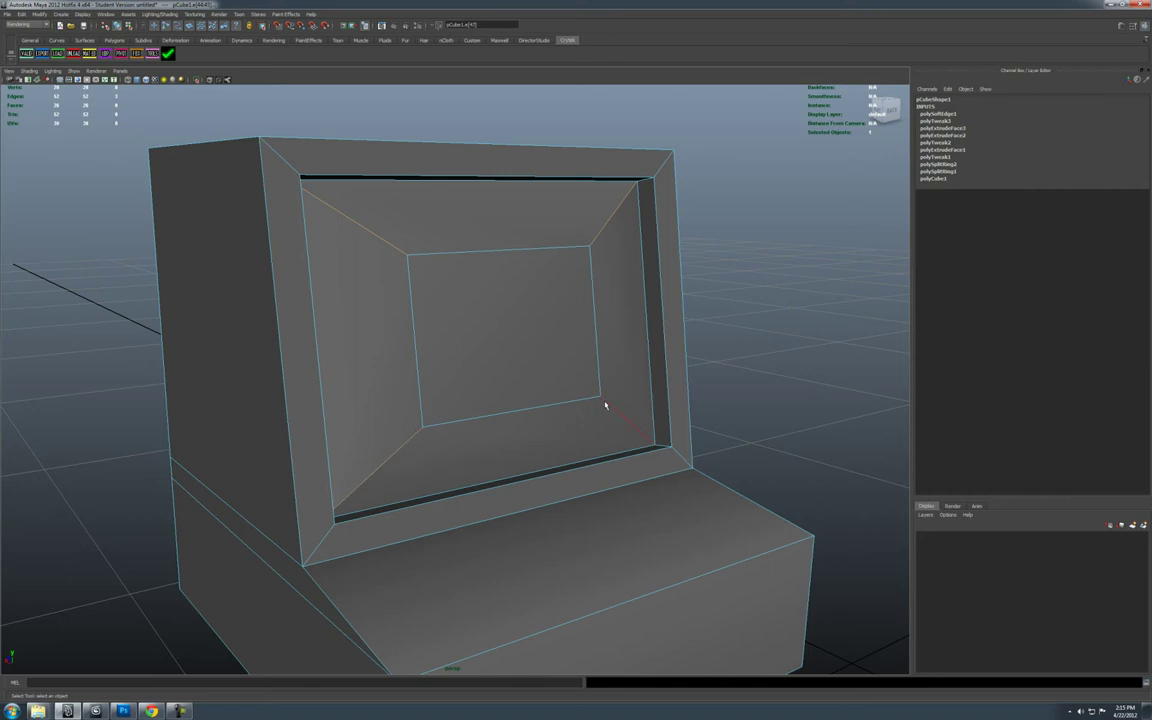
key("space")
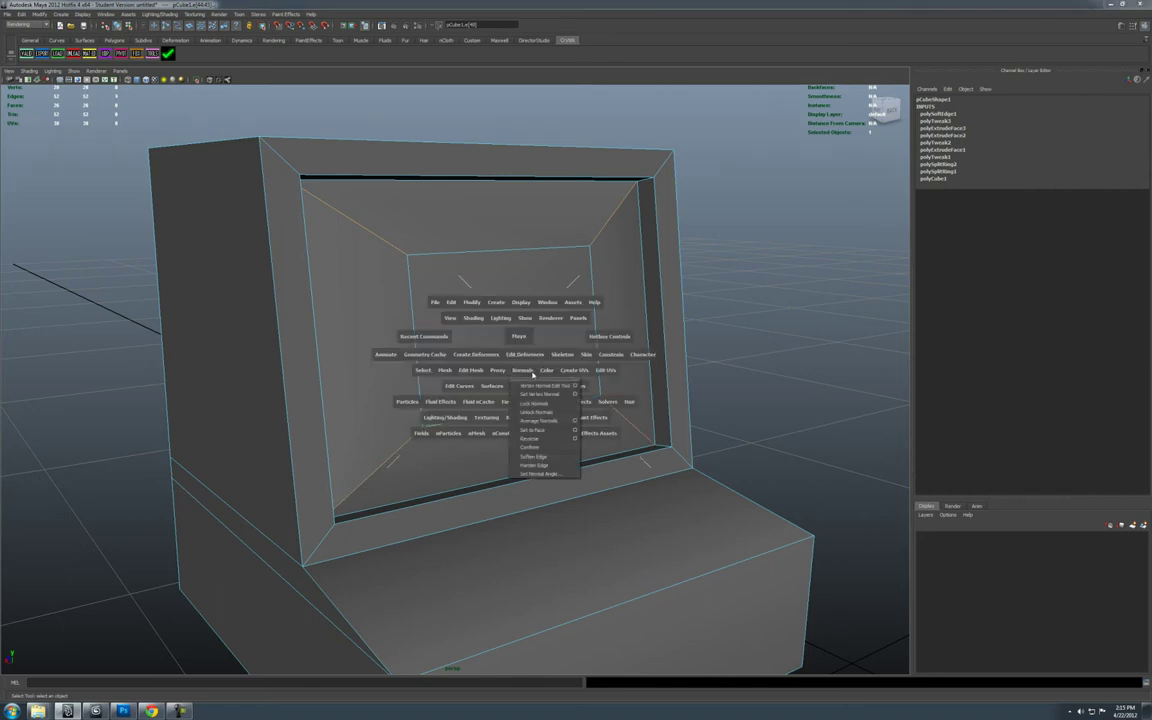
left_click(545, 458)
right_click_drag(603, 330, 605, 330)
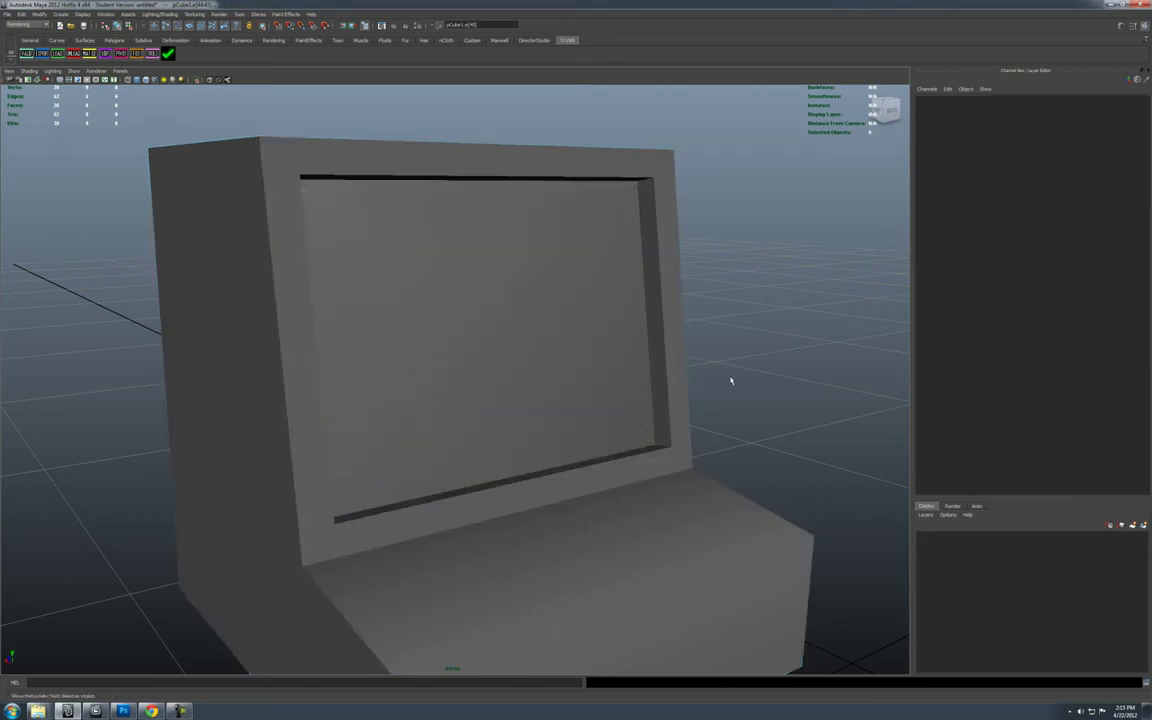
left_click_drag(733, 381, 530, 405, "alt")
left_click(545, 403)
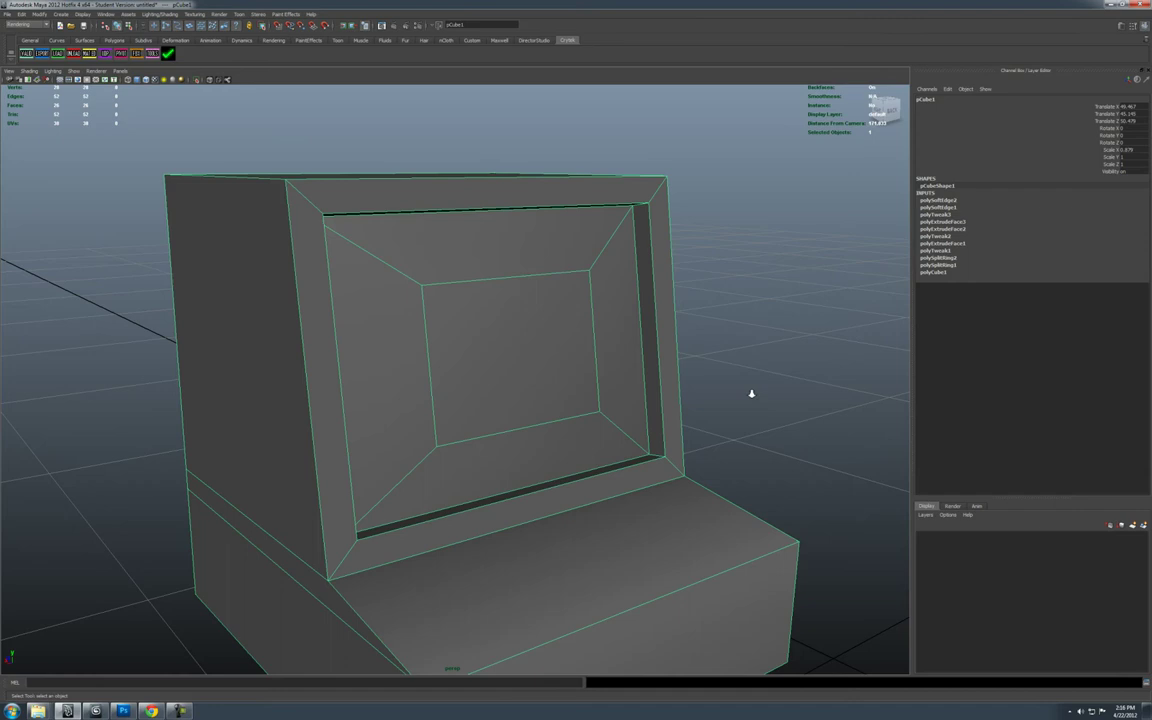
right_click_drag(751, 393, 489, 432, "alt")
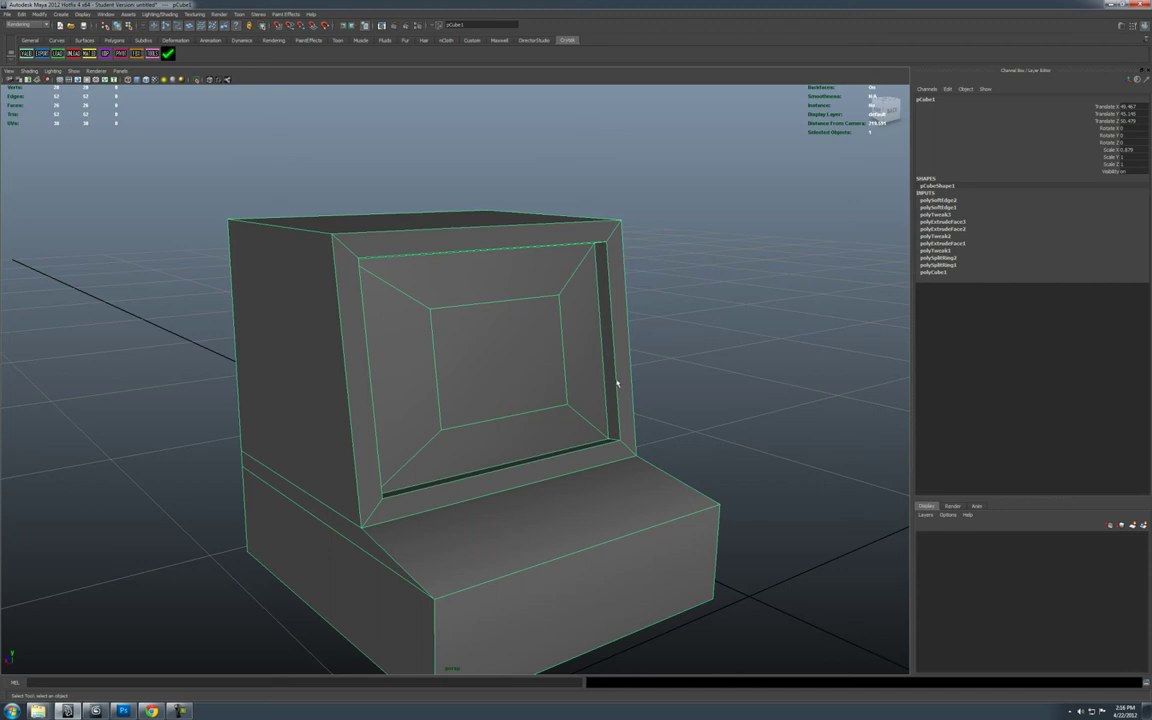
left_click(656, 350)
Step: Insert an edge loop around the frame of the console's screen
left_click_drag(494, 388, 512, 419, "alt")
left_click(520, 433)
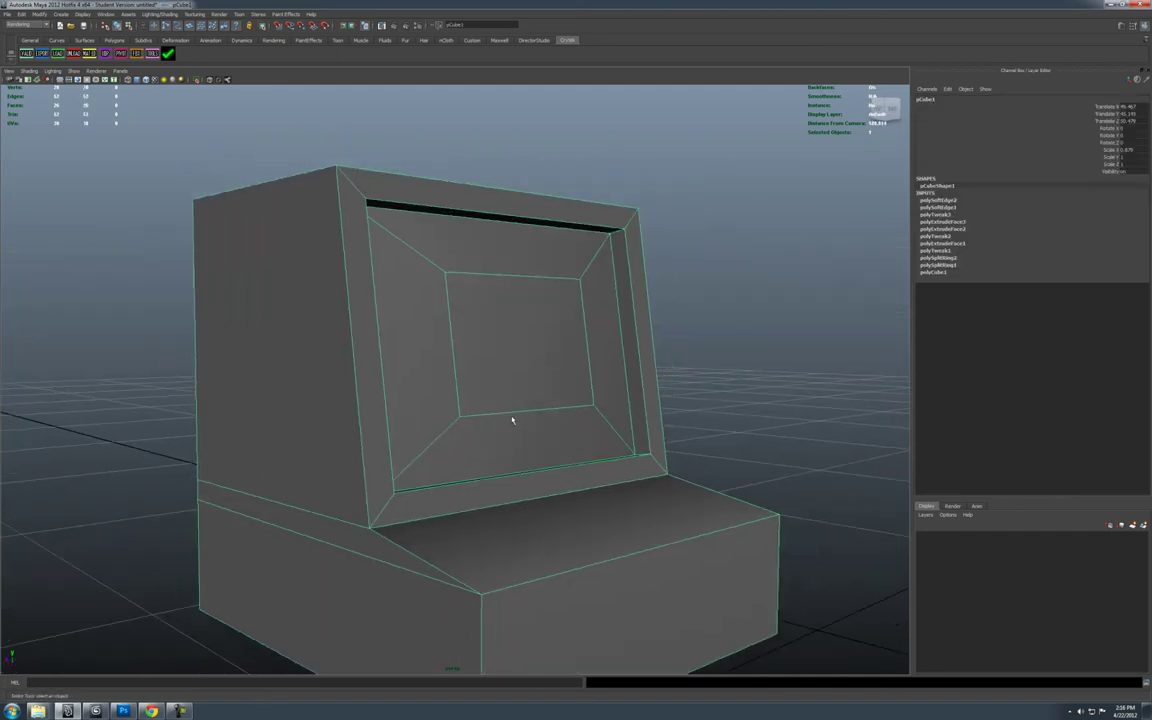
right_click_drag(512, 416, 455, 435, "shift")
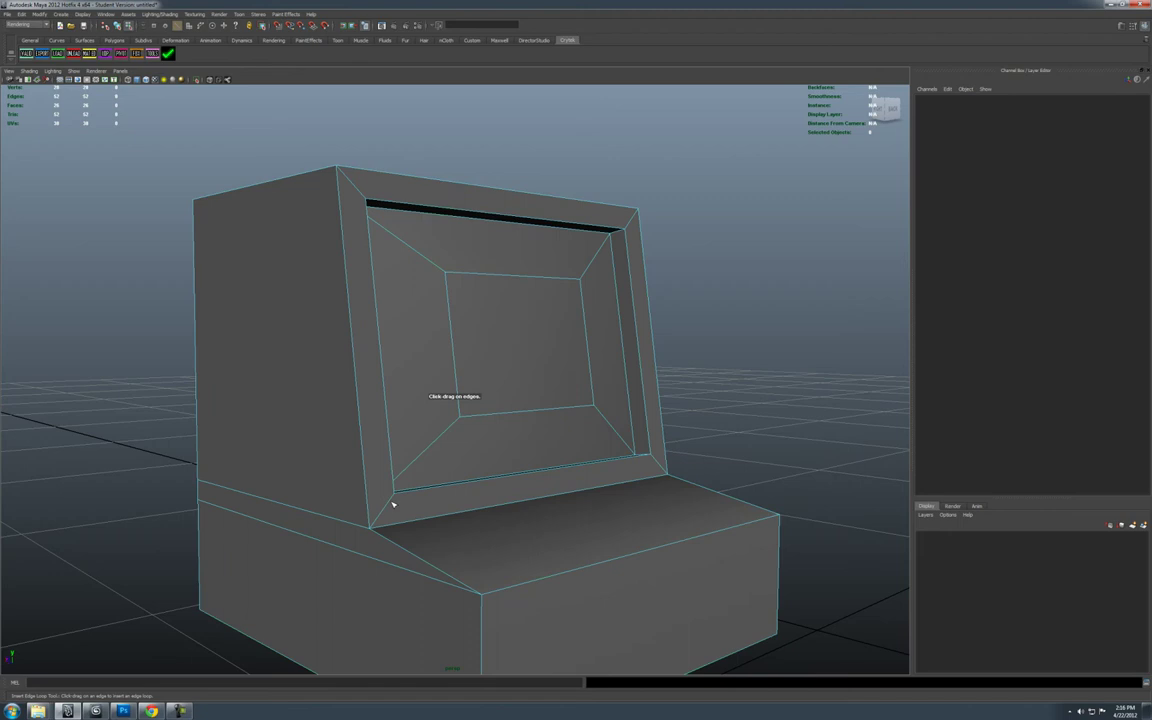
left_click_drag(393, 504, 520, 433)
Step: Select the three faces on the console's back, extrude them together, and scale them inward to form a border
right_click(520, 408)
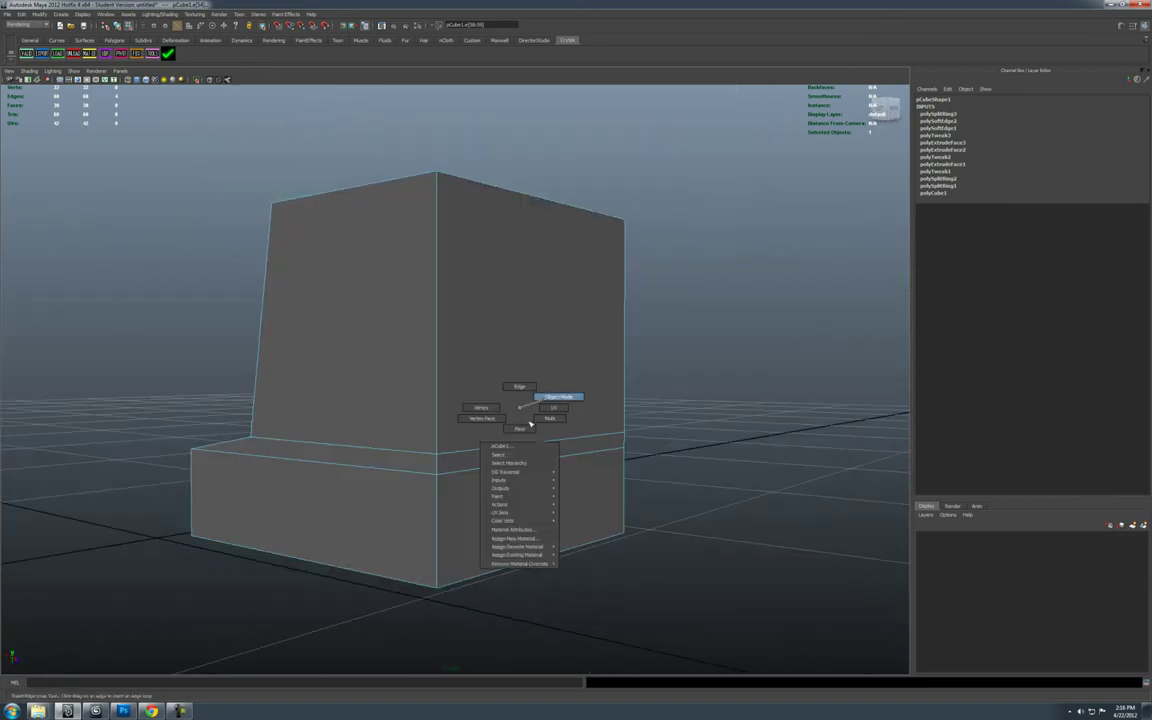
right_click_drag(531, 424, 520, 430)
left_click(527, 400)
left_click(527, 455, "shift")
left_click(518, 490, "shift")
left_click_drag(514, 419, 433, 418, "alt")
right_click_drag(499, 414, 501, 429, "shift")
middle_click_drag(482, 398, 508, 406, "alt")
key("r")
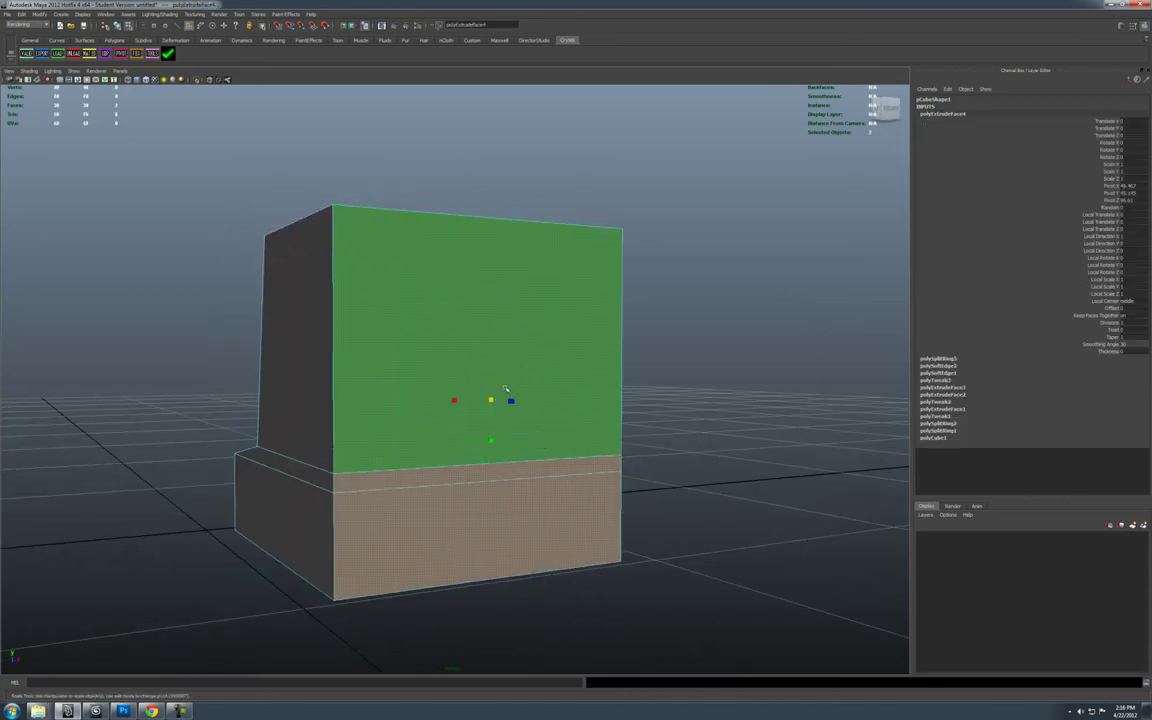
mouse_move(491, 400)
left_mouse_down()
mouse_move(467, 400)
mouse_move(495, 421)
left_mouse_up()
Step: Extrude the inset back faces again and move them inward to recess the console's back
right_click_drag(496, 424, 498, 440, "shift")
key("w")
mouse_move(514, 408)
left_mouse_down("alt")
mouse_move(555, 421)
mouse_move(541, 403)
mouse_move(511, 436)
mouse_move(503, 417)
left_mouse_up("alt")
Step: Extrude the recessed upper back face and scale it down, and extrude it again into a raised panel
left_click(482, 399)
key("g")
key("r")
left_click_drag(489, 356, 560, 380)
key("g")
key("w")
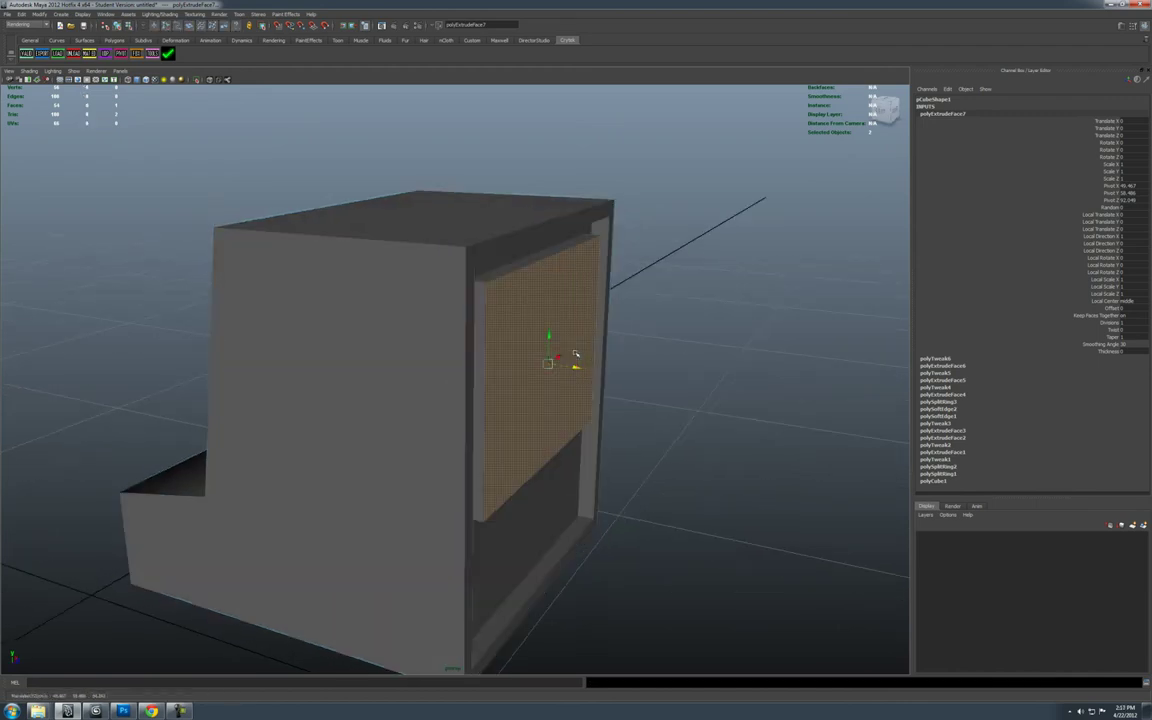
Step: Select the bottom vertices of the console in vertex mode and move them up to make the base thinner
left_click(638, 419)
left_click_drag(638, 419, 605, 437, "alt")
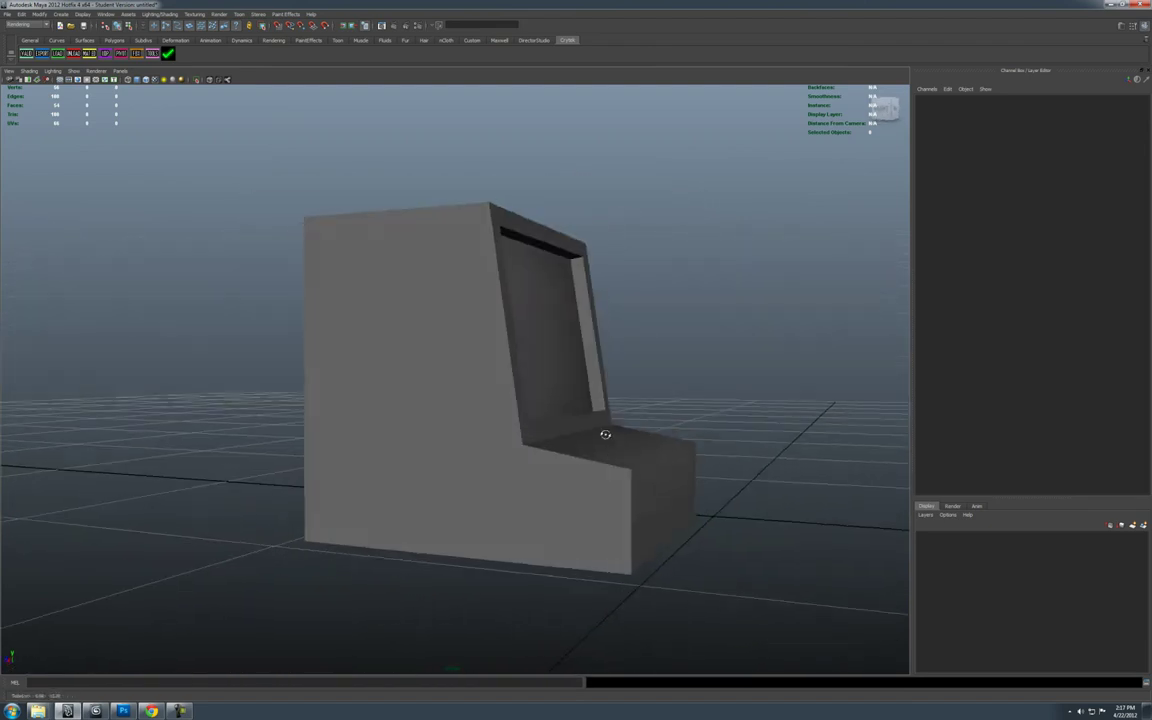
left_click(555, 470)
left_click_drag(555, 470, 545, 468, "alt")
right_click(545, 468)
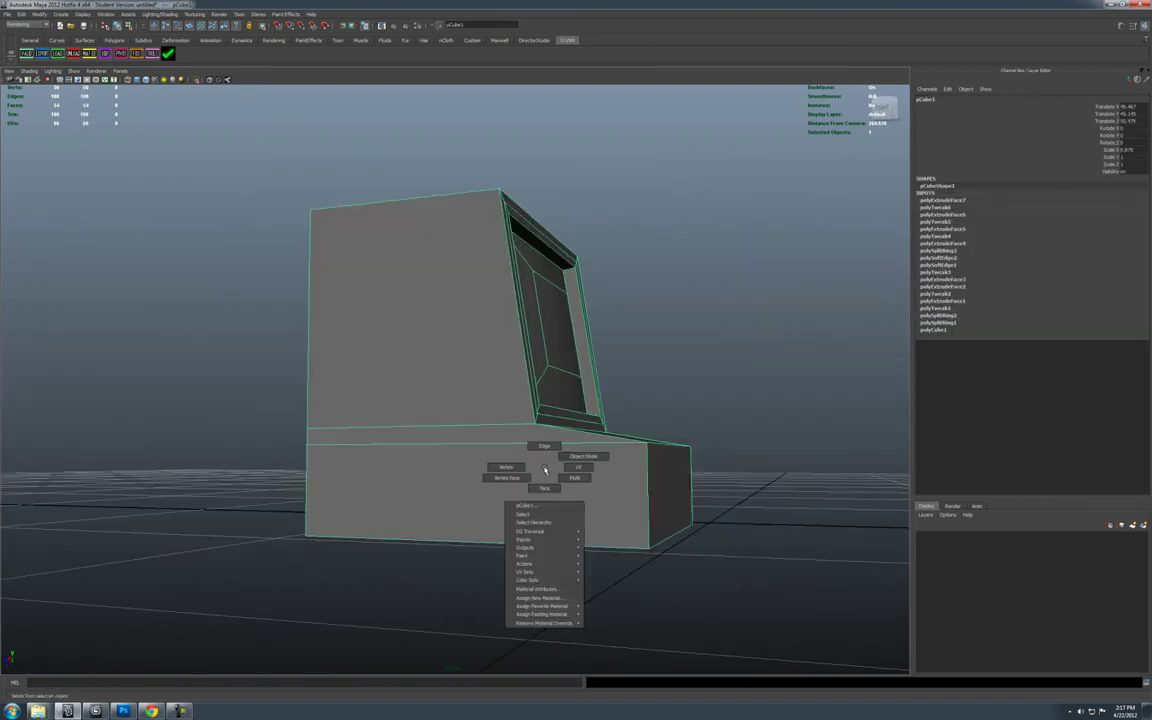
right_click_drag(518, 468, 508, 468)
scroll(300, 500, "down", 2)
left_click_drag(677, 565, 677, 565)
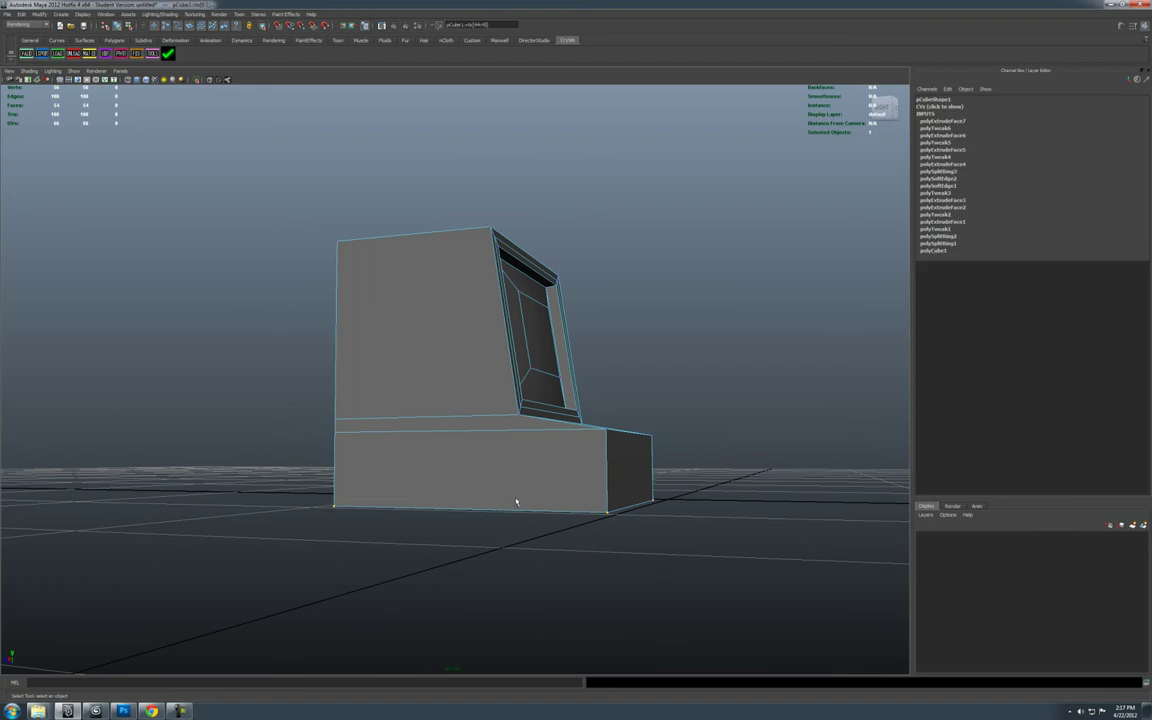
left_click_drag(514, 501, 502, 444, "alt")
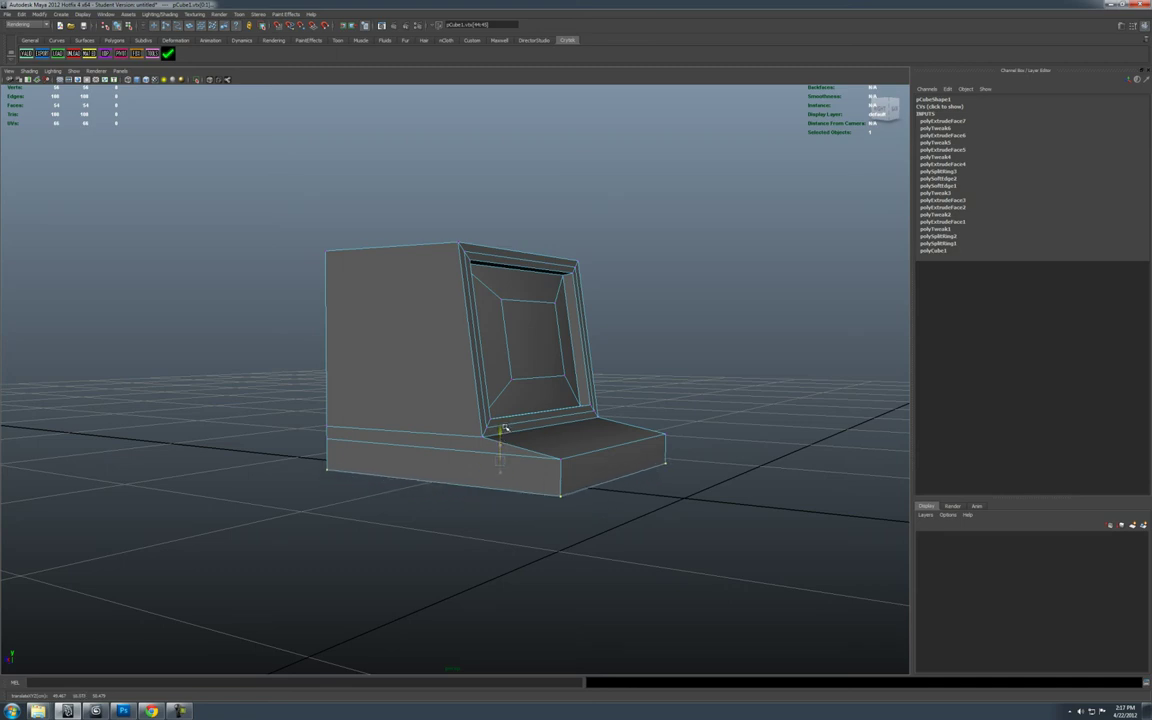
mouse_move(505, 428)
left_mouse_down("alt")
mouse_move(470, 430)
mouse_move(515, 432)
left_mouse_up("alt")
Step: Return to object mode and reselect the whole console
right_click_drag(509, 373, 553, 362)
left_click(643, 384)
key("q")
left_click_drag(538, 420, 464, 462, "alt")
left_click(472, 397)
Step: Move the console's pivot to its front bottom corner and lower the console onto the grid
left_click_drag(409, 427, 529, 472, "alt")
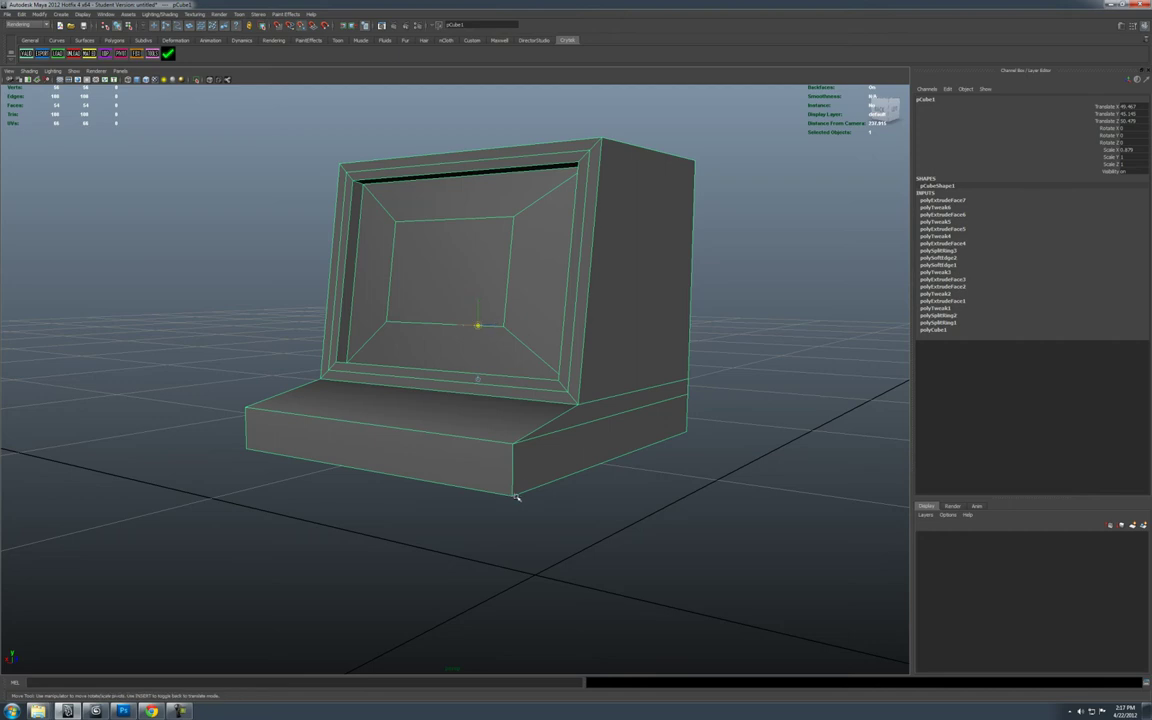
left_click_drag(545, 498, 578, 458, "alt")
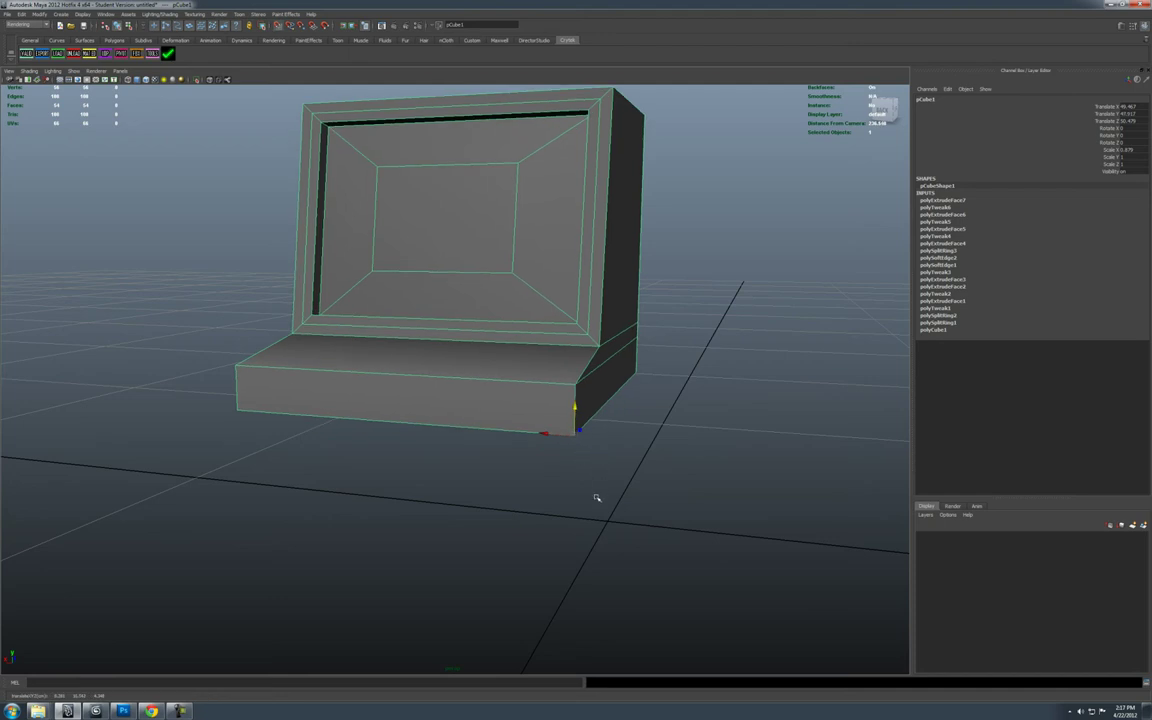
mouse_move(579, 521)
left_mouse_down("alt")
mouse_move(652, 543)
mouse_move(632, 514)
mouse_move(581, 509)
mouse_move(628, 521)
mouse_move(585, 500)
left_mouse_up("alt")
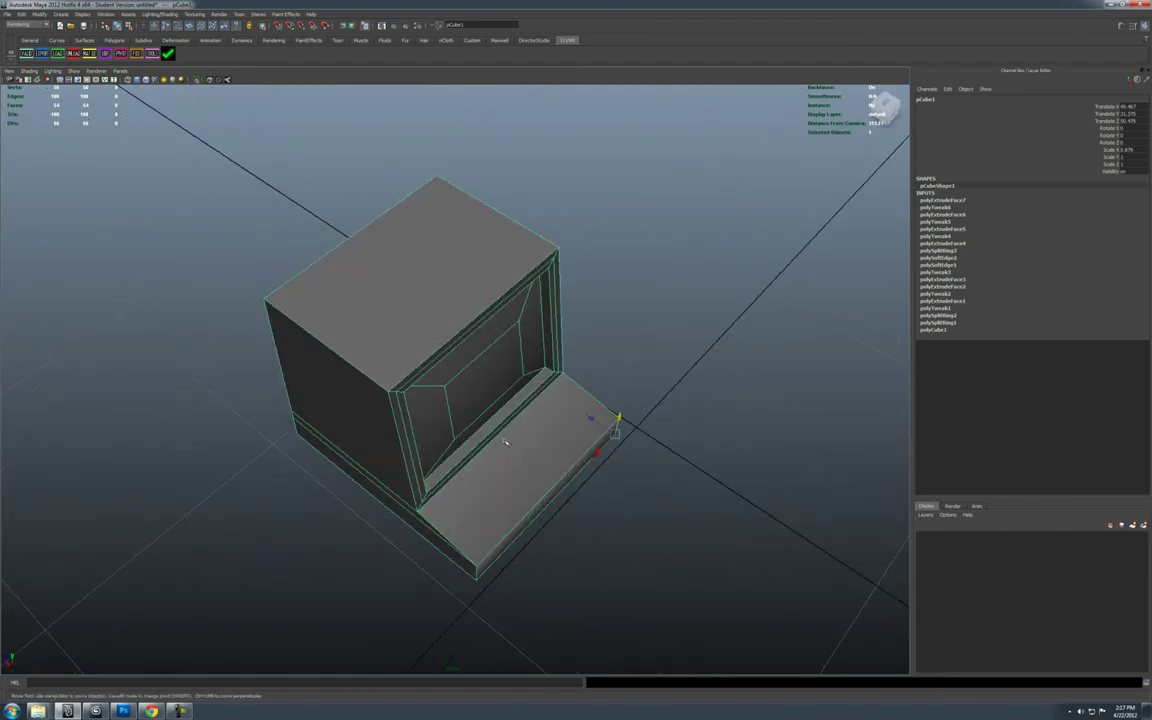
Step: Try rotating the console about its corner pivot and undo the rotation
left_click_drag(558, 421, 540, 443, "alt")
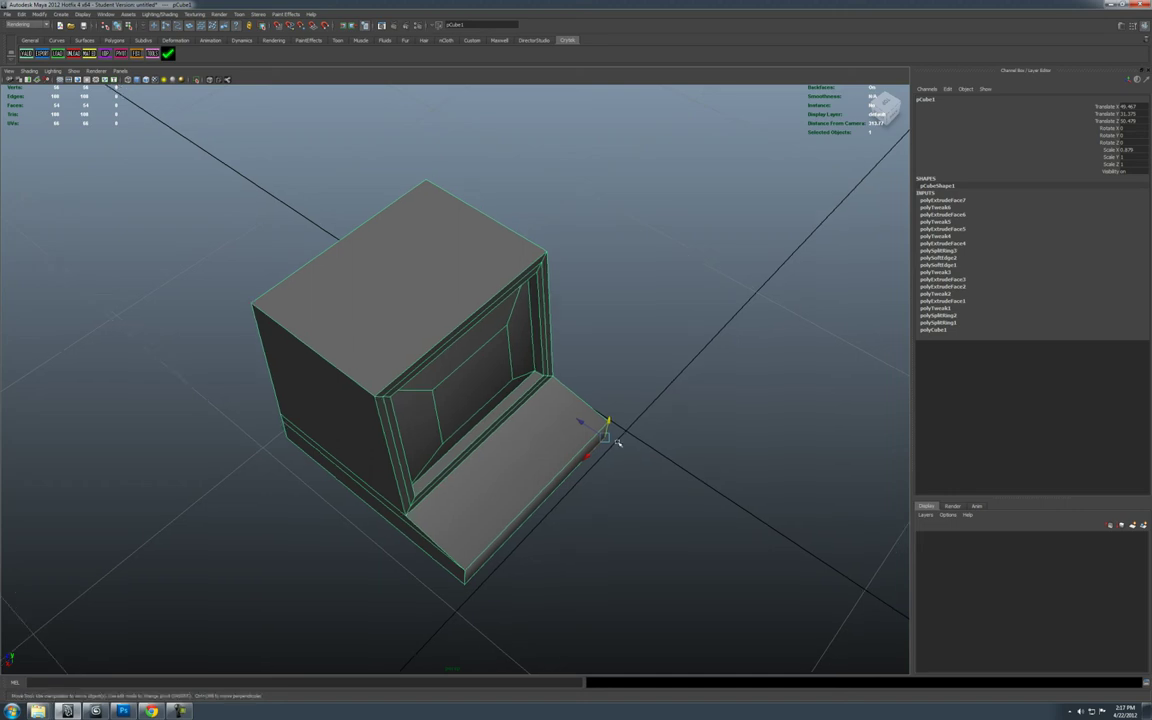
mouse_move(618, 441)
left_mouse_down("alt")
mouse_move(636, 461)
mouse_move(611, 440)
left_mouse_up("alt")
key("ctrl+z")
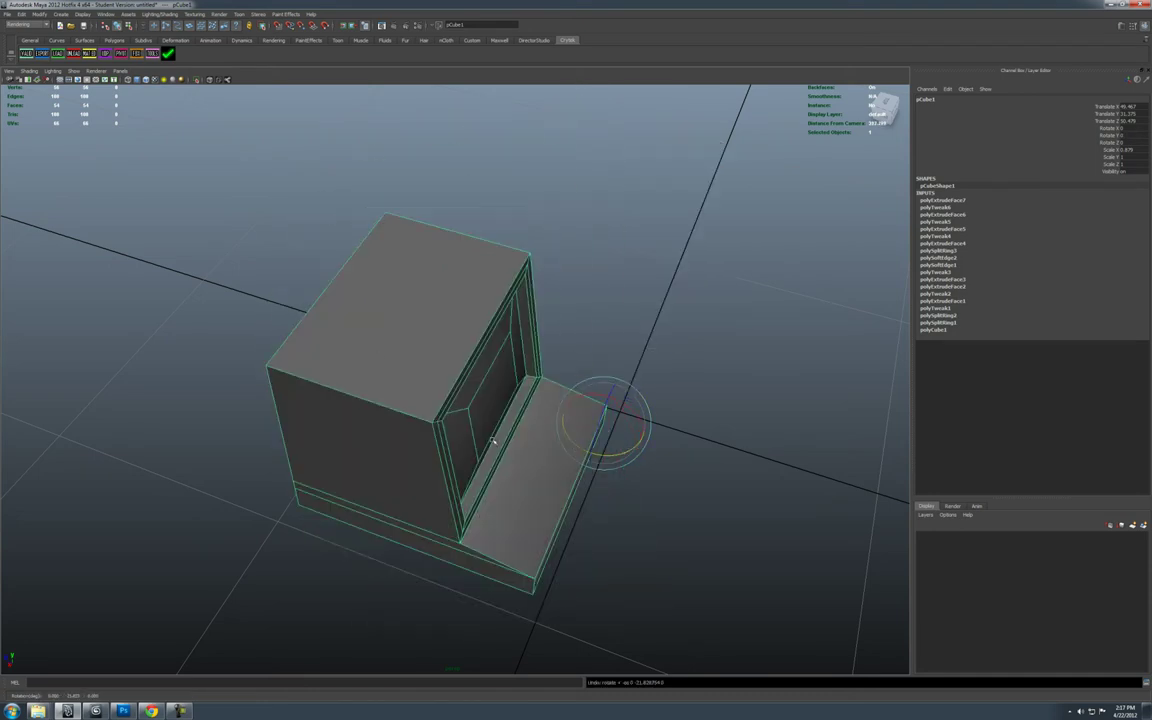
Step: Center the console's pivot, and test rotating the console about it before undoing the rotation
left_click(43, 14)
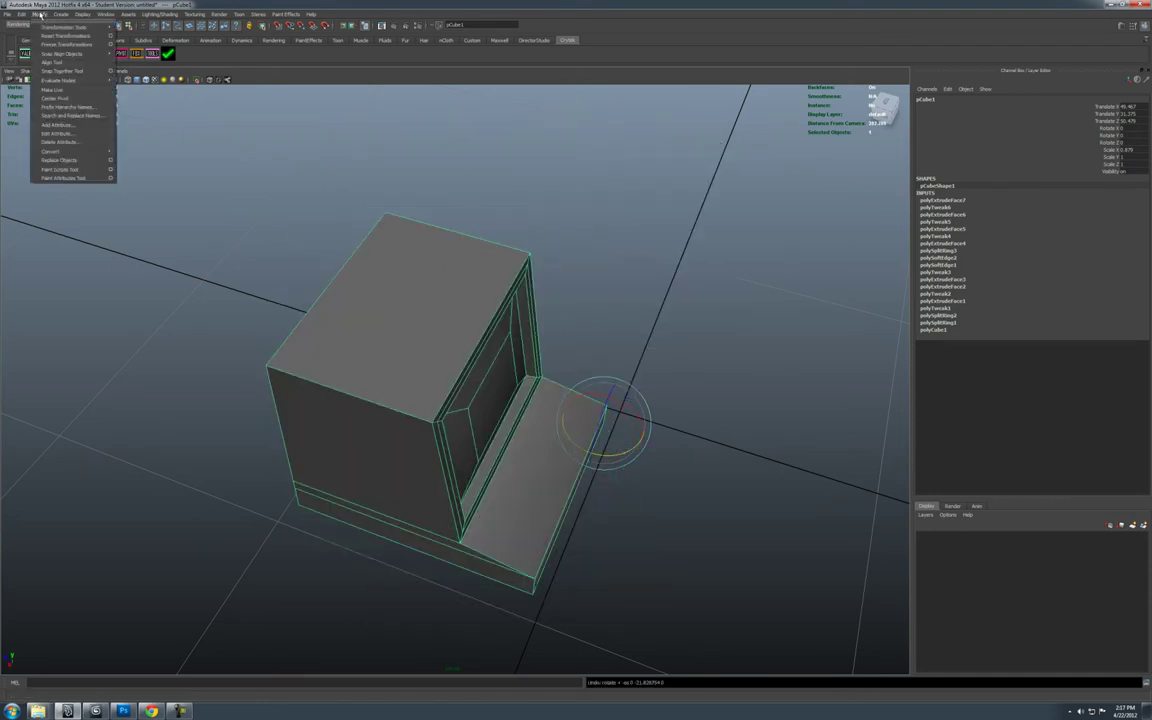
left_click(52, 91)
middle_click_drag(485, 361, 481, 352, "alt")
left_click_drag(481, 352, 540, 443, "alt")
key("ctrl+z")
left_click_drag(485, 410, 432, 441, "alt")
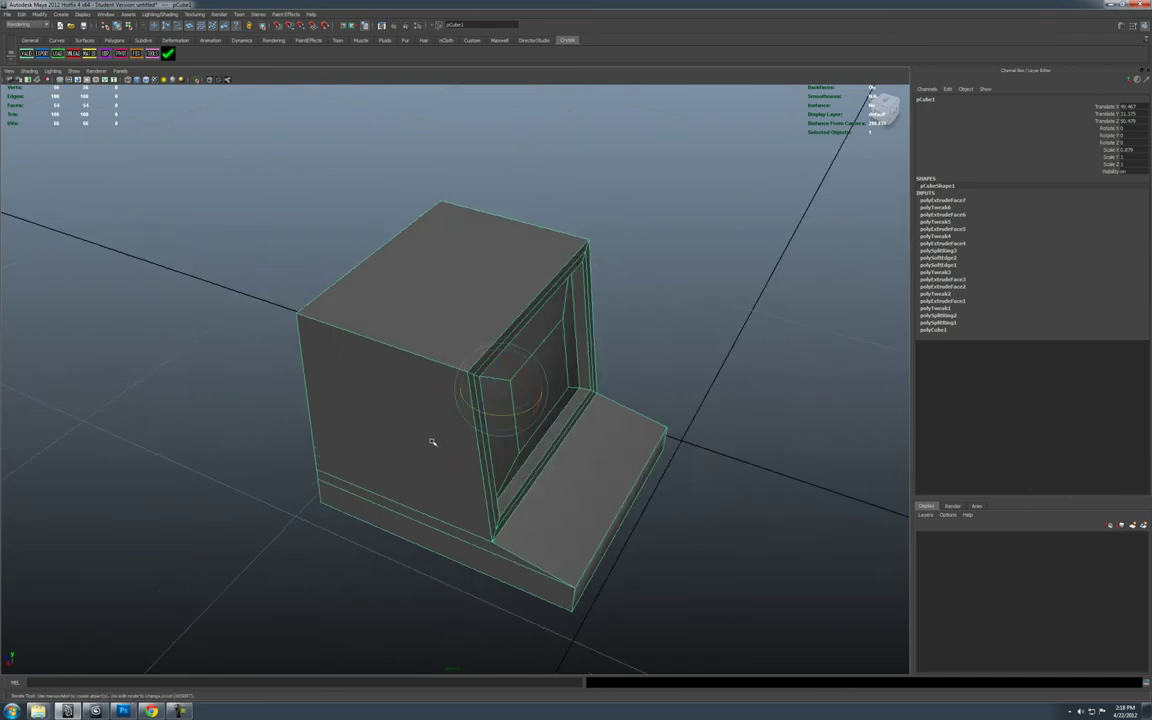
Step: Rotate the console to -180 degrees about Y and shift it slightly along X on the grid
mouse_move(520, 416)
left_mouse_down()
mouse_move(469, 411)
mouse_move(501, 415)
left_mouse_up()
left_click_drag(572, 439, 524, 442, "alt")
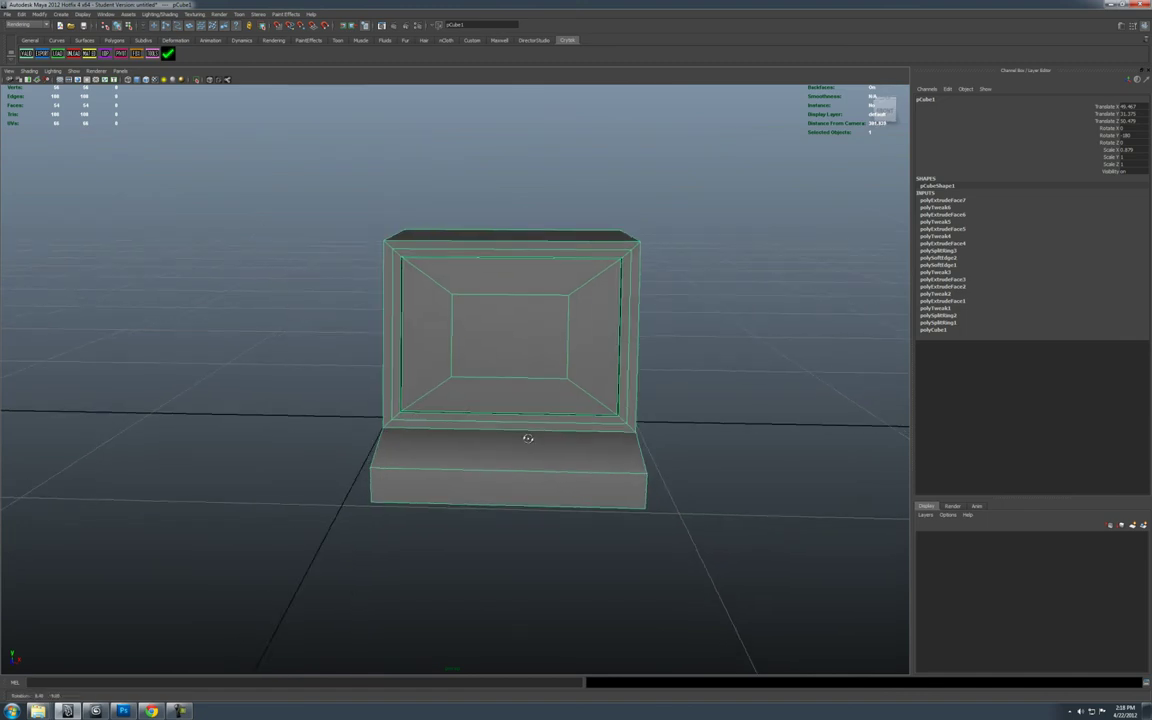
key("w")
middle_click_drag(480, 354, 482, 354)
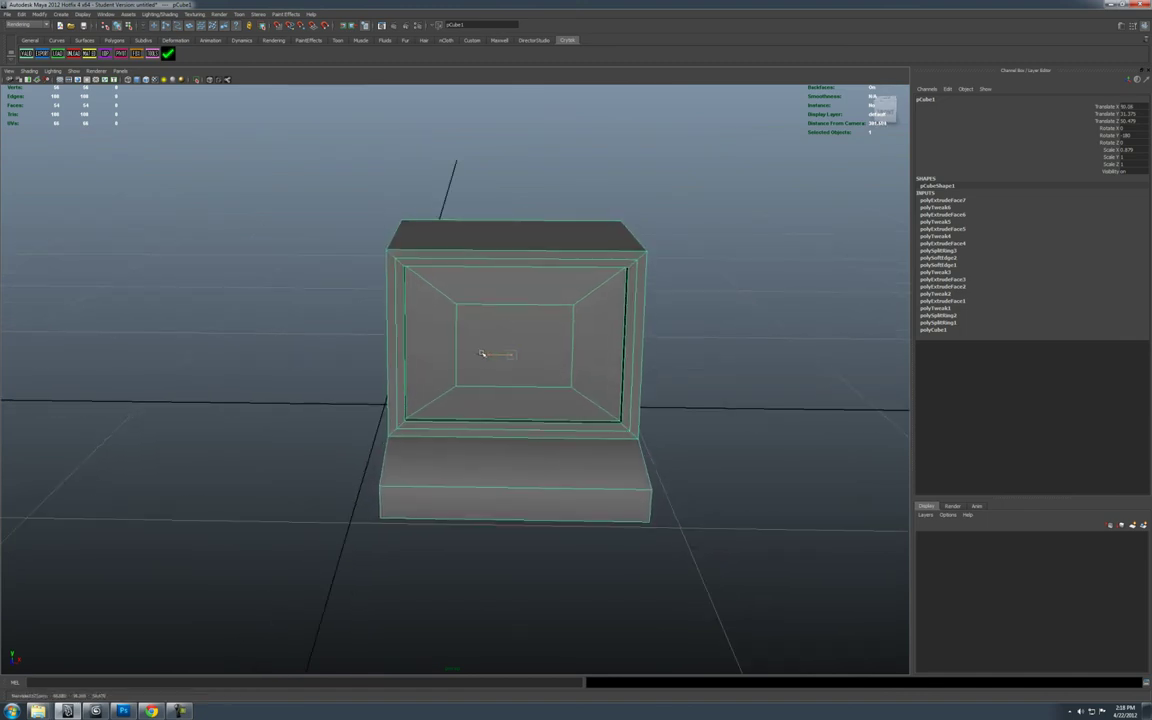
left_click_drag(547, 385, 500, 440, "alt")
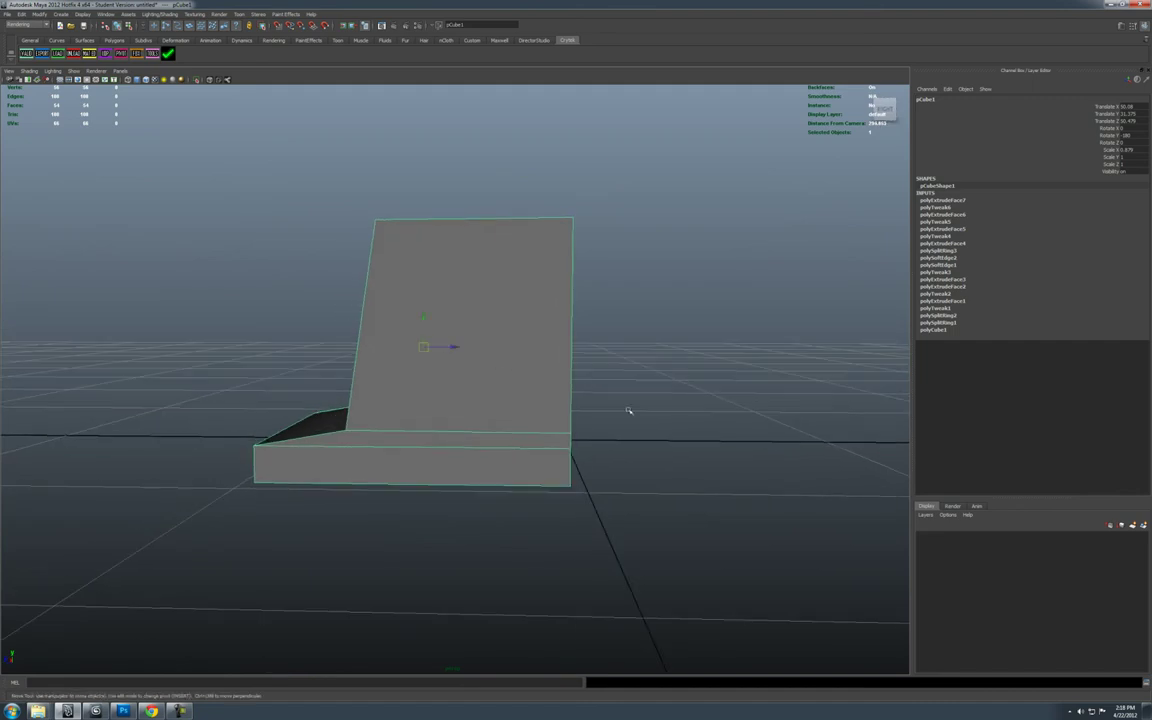
left_click_drag(628, 410, 501, 365, "alt")
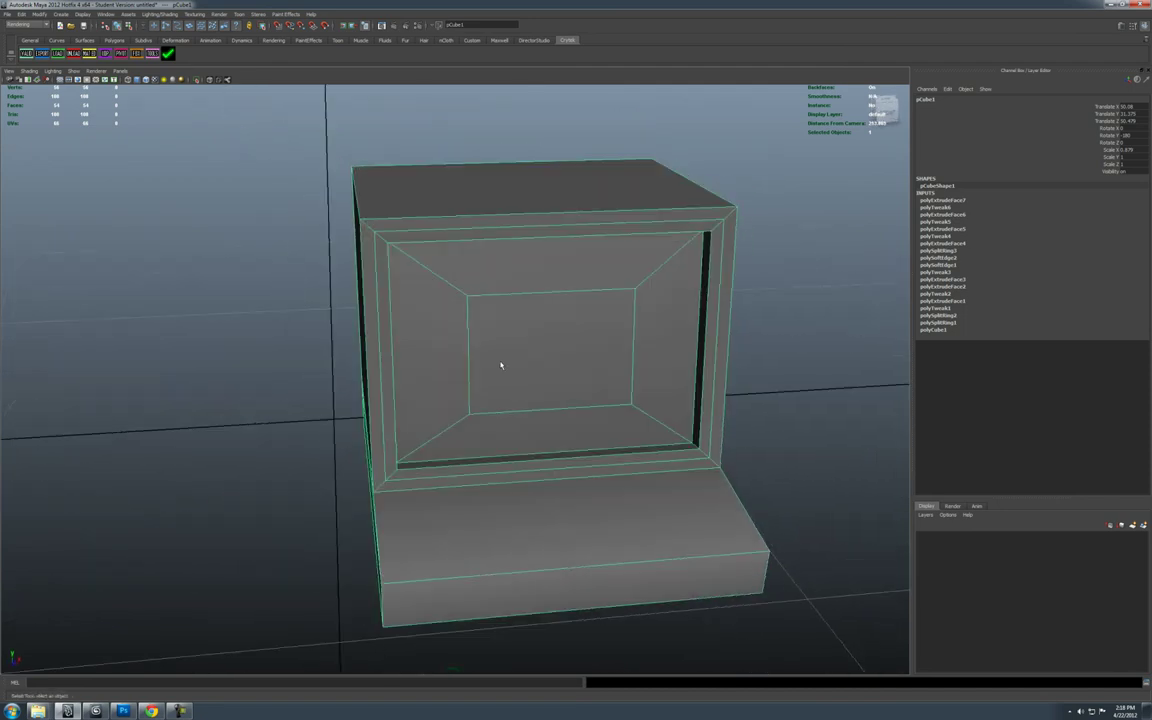
Step: Extrude the outer ring of faces around the screen and pull it forward to form a raised bezel
right_click_drag(500, 381, 500, 383)
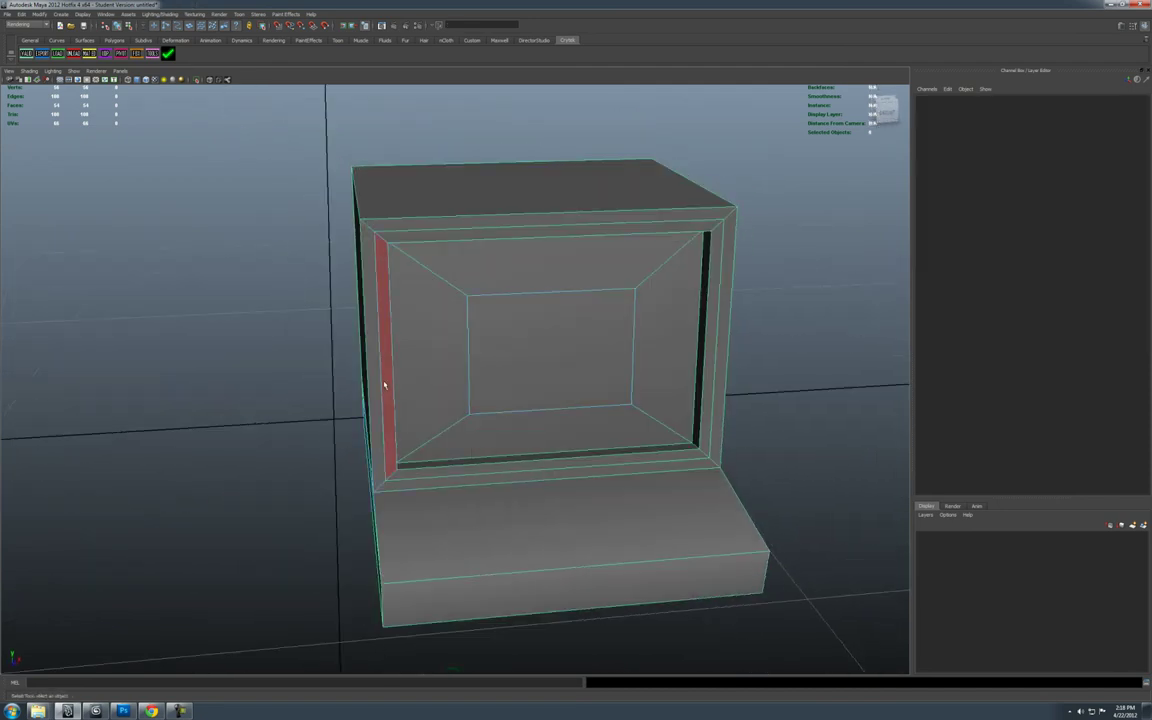
left_click(367, 257)
double_click(375, 226, "shift")
left_click_drag(573, 321, 507, 306, "alt")
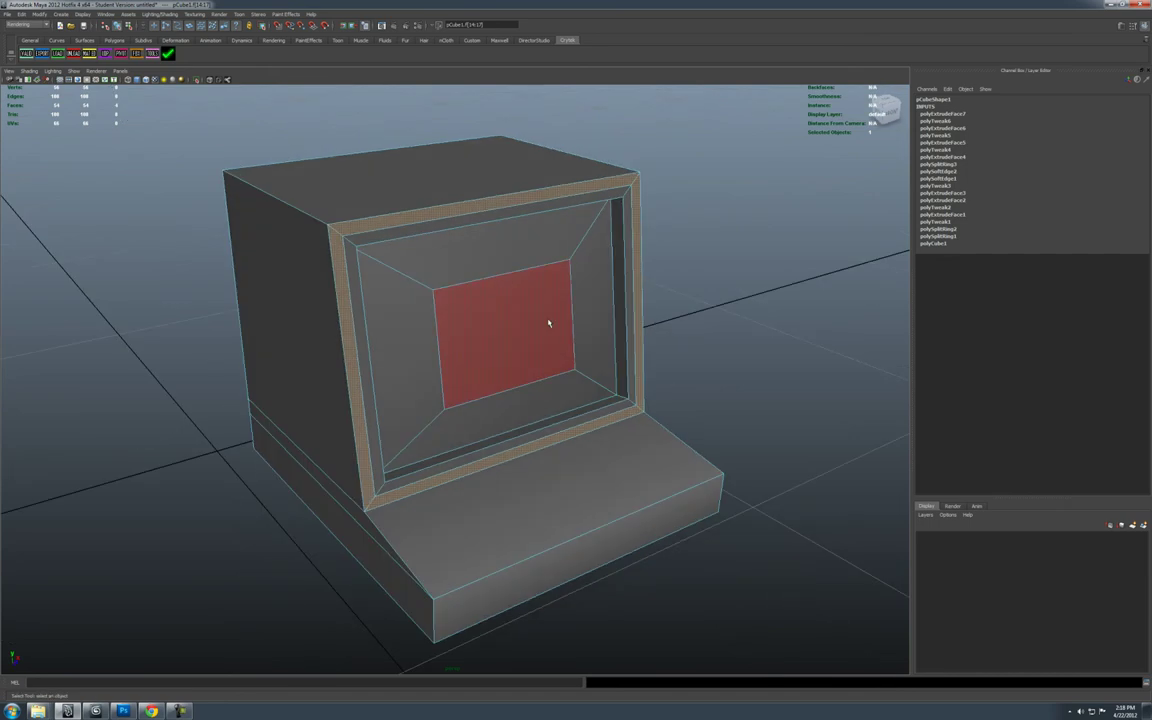
right_click_drag(548, 340, 549, 341, "shift")
left_click_drag(549, 341, 593, 362, "alt")
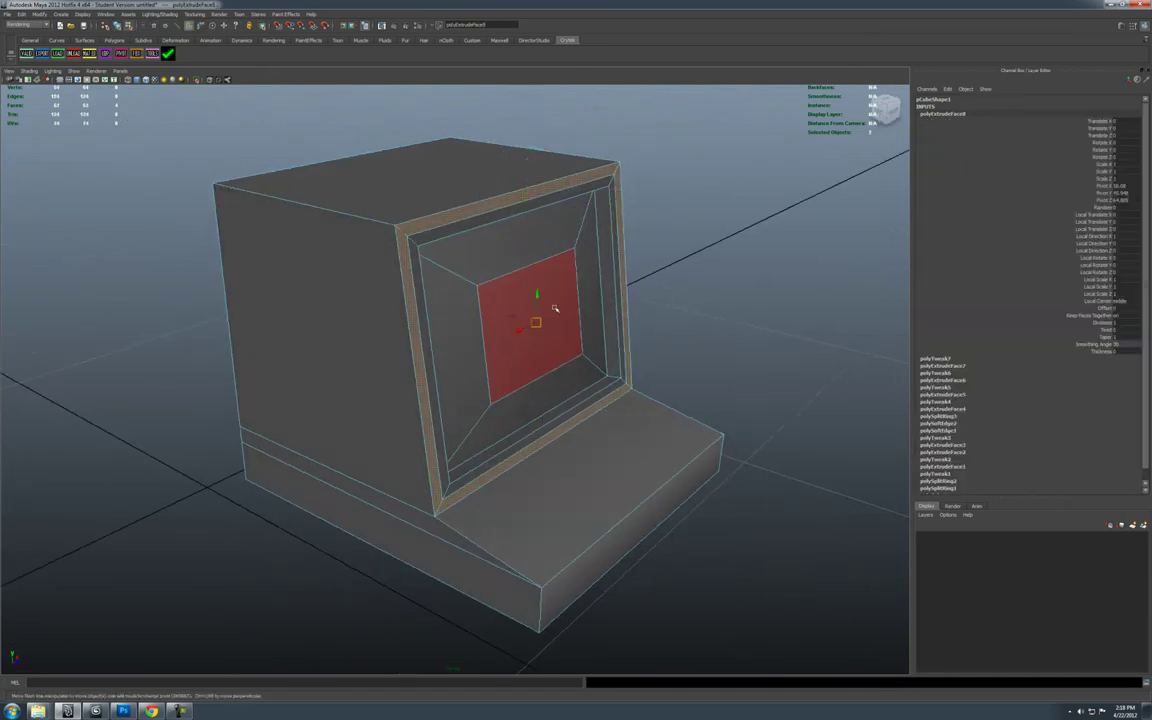
left_click_drag(535, 337, 533, 298, "alt")
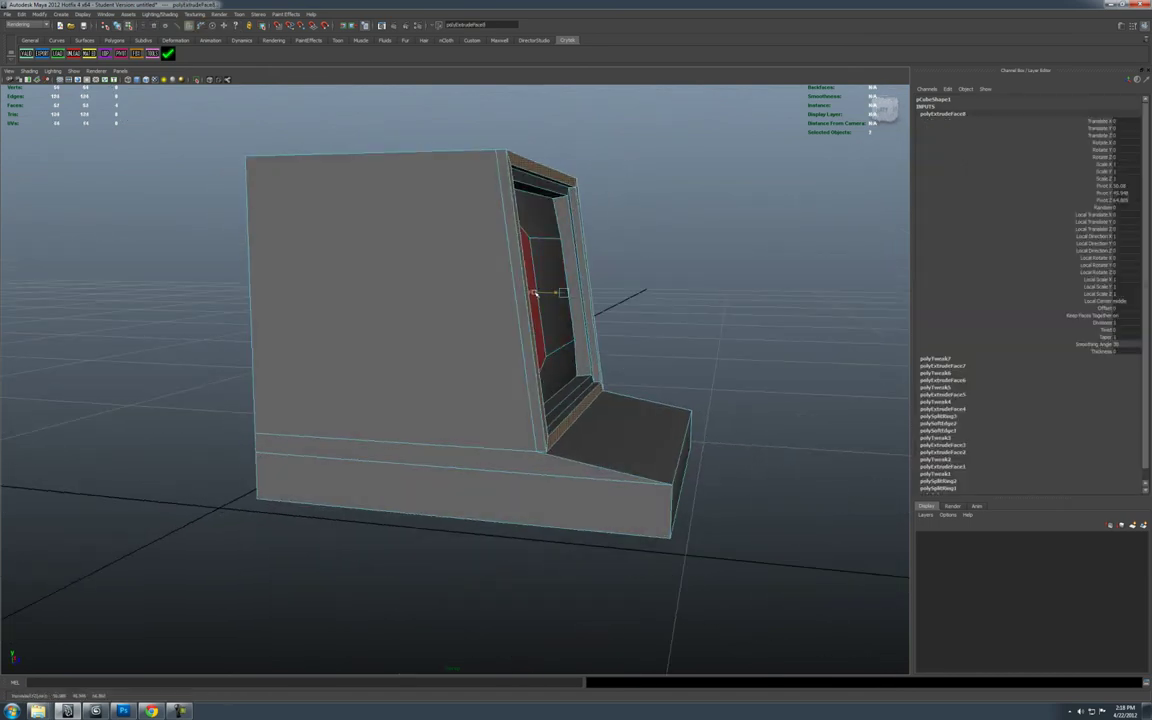
key("shift+period")
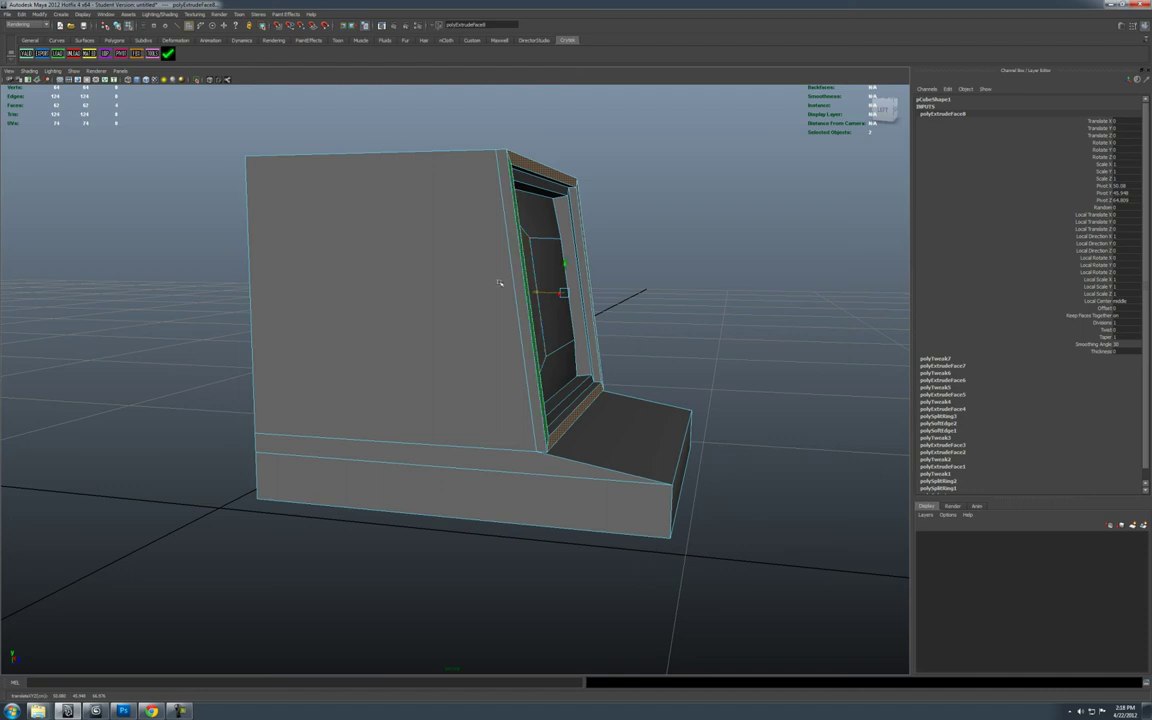
Step: Leave face selection and reselect the whole console as an object
right_click_drag(481, 281, 516, 272)
left_click(635, 277)
left_click_drag(705, 305, 567, 436, "alt")
key("ctrl+shift+s")
left_click(810, 591)
left_click(571, 352)
Step: Snap the console's pivot to the grid origin near its back bottom corner
right_click_drag(515, 431, 429, 411, "alt")
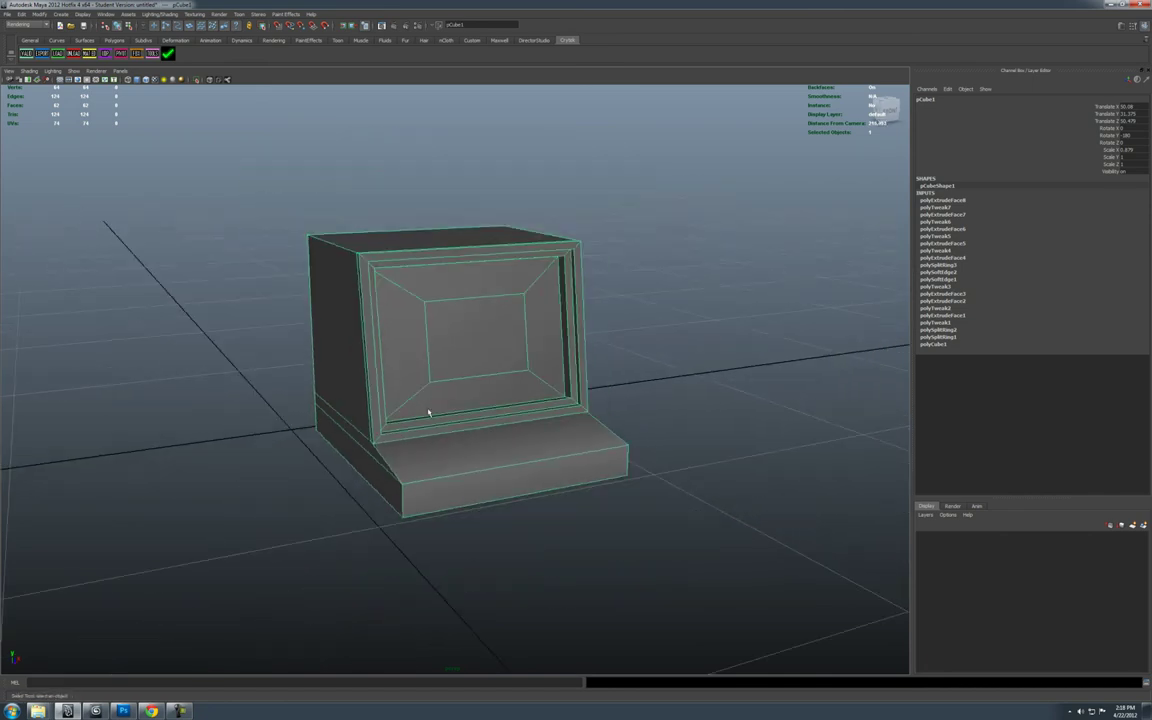
left_click_drag(429, 411, 488, 437, "alt")
key("w")
middle_click_drag(486, 468, 521, 453, "alt")
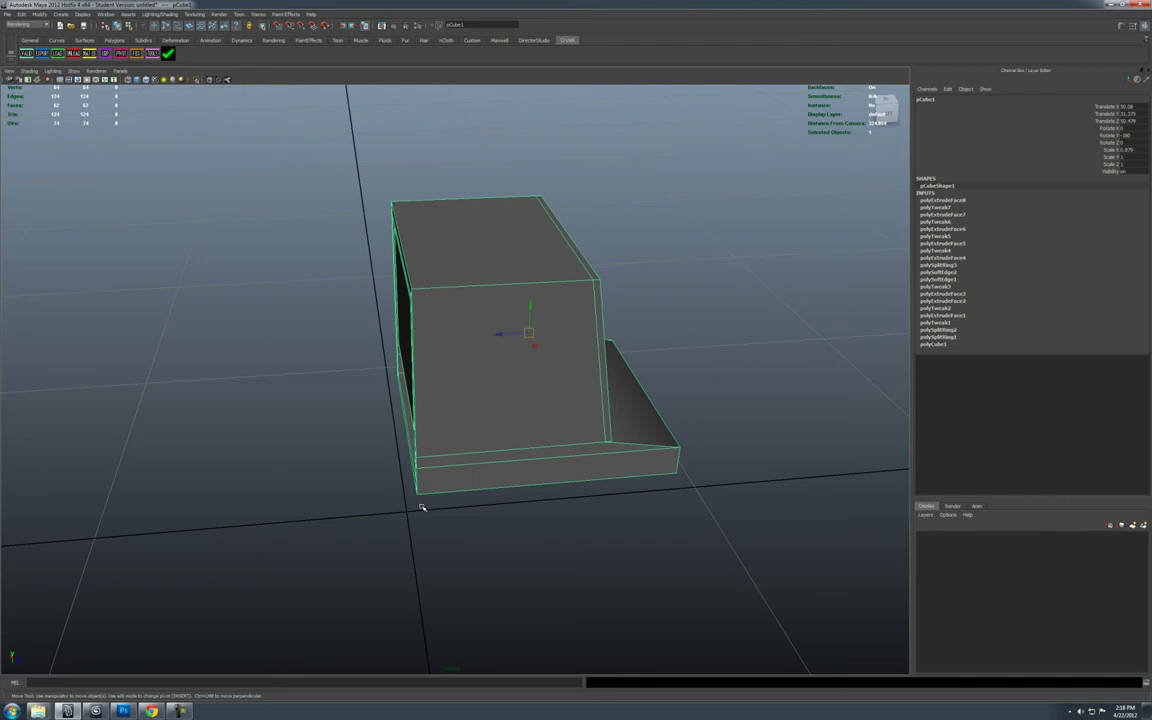
key("Insert")
key("x")
middle_click_drag(408, 516, 404, 512)
mouse_move(488, 501)
left_mouse_down("alt")
mouse_move(378, 496)
mouse_move(404, 393)
mouse_move(434, 515)
mouse_move(453, 532)
mouse_move(470, 505)
left_mouse_up("alt")
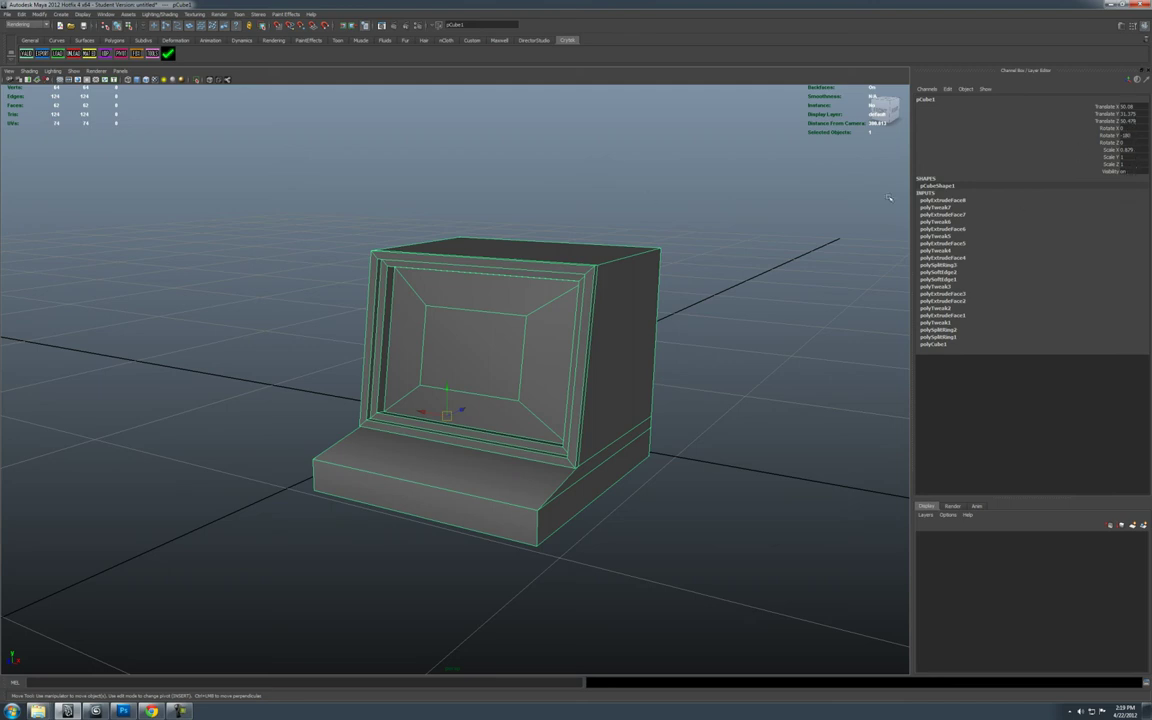
Step: Freeze the console's transformations and delete its construction history
left_click(38, 15)
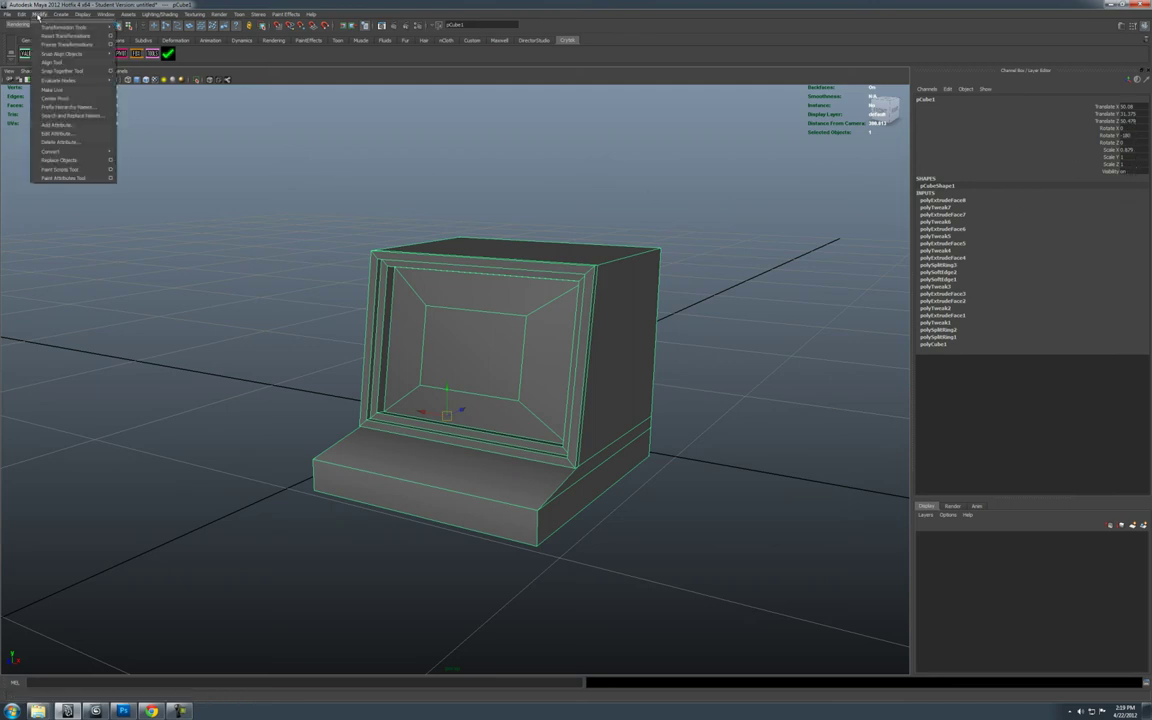
left_click(66, 44)
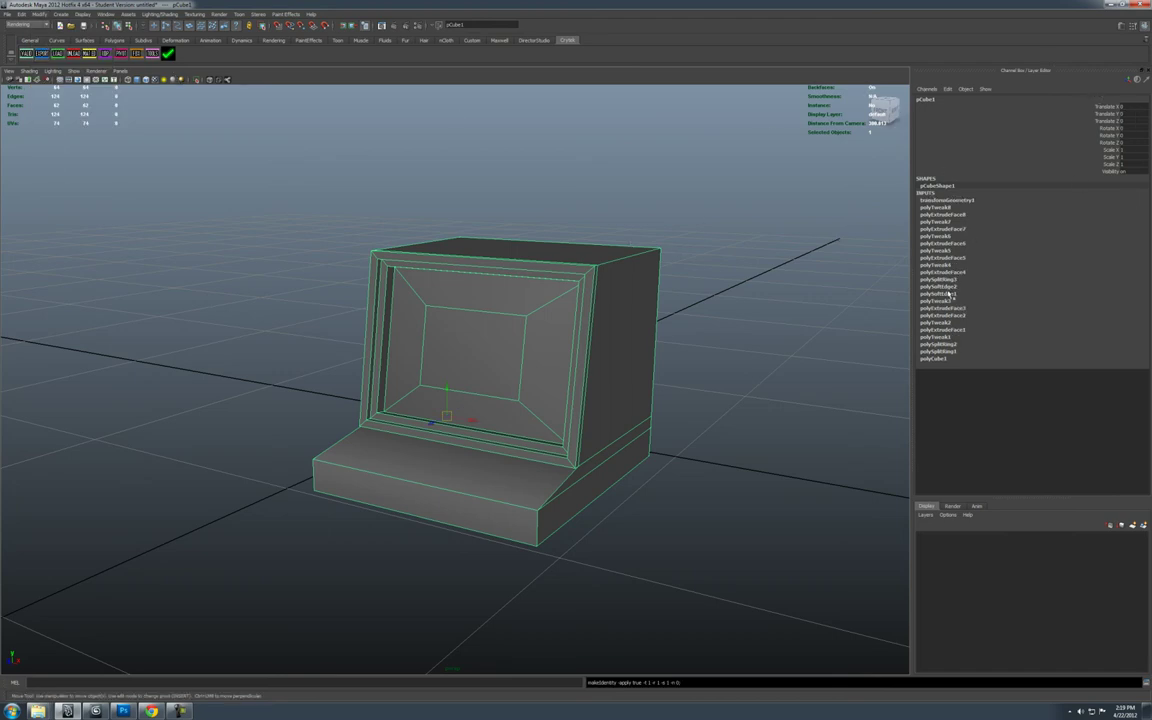
right_click_drag(237, 197, 298, 204, "alt")
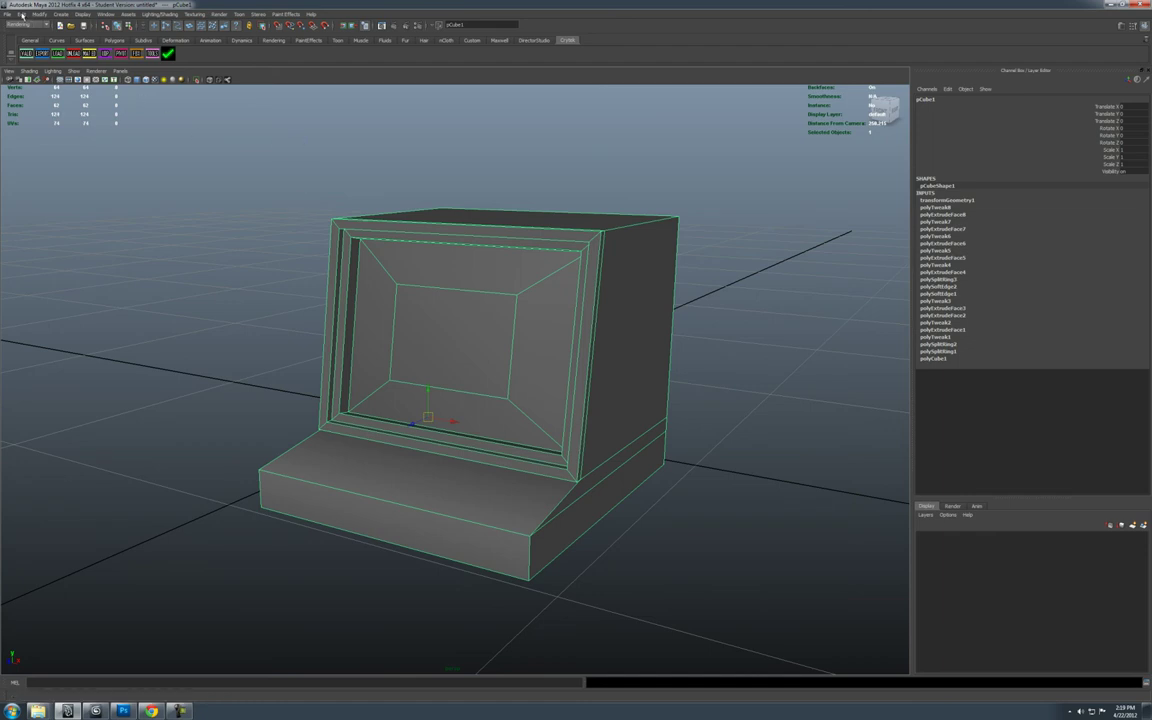
left_click(21, 15)
mouse_move(50, 106)
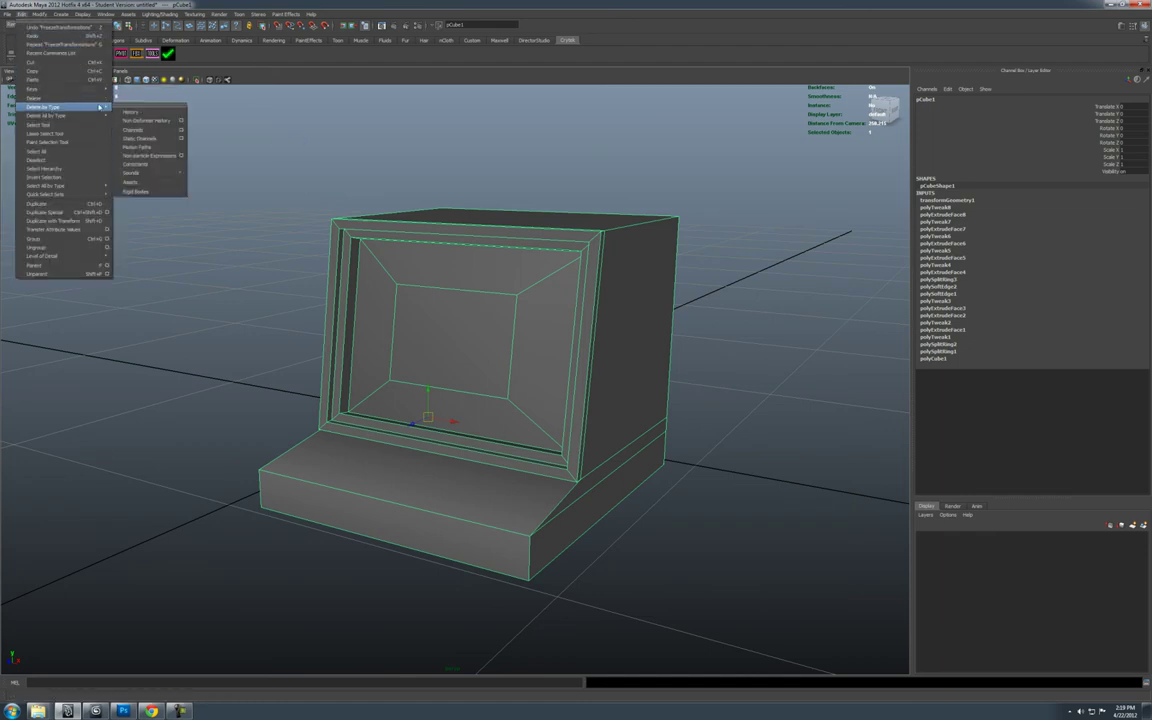
left_click(128, 111)
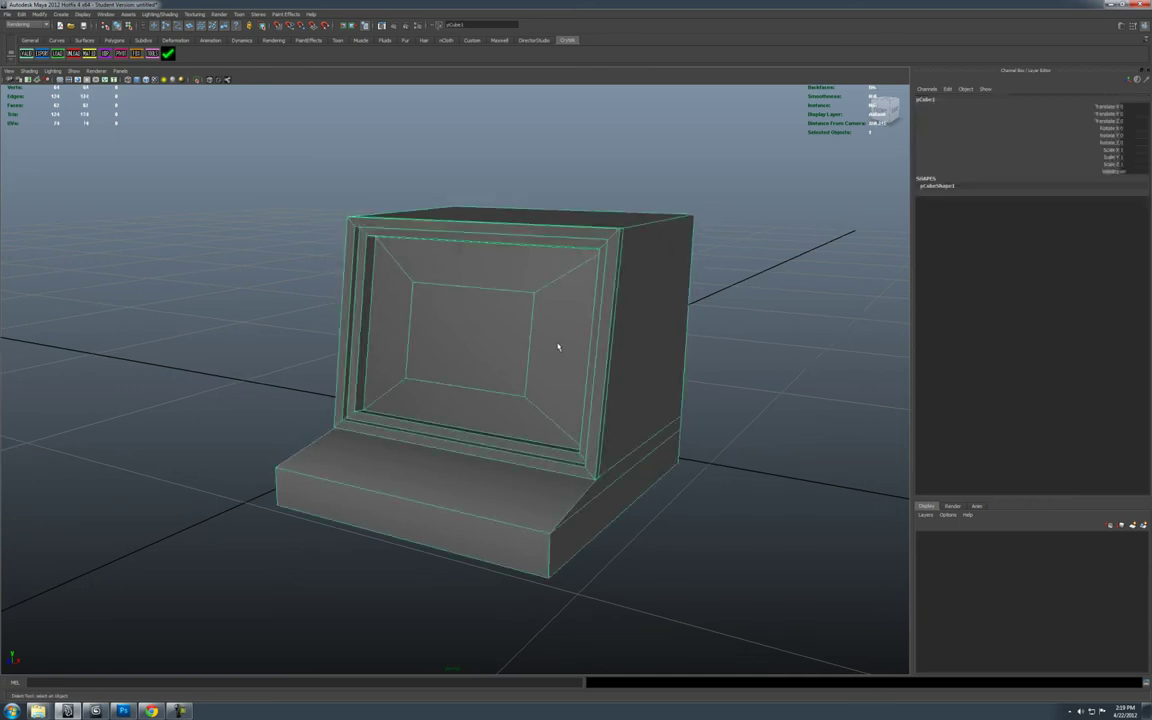
left_click_drag(558, 345, 636, 342, "alt")
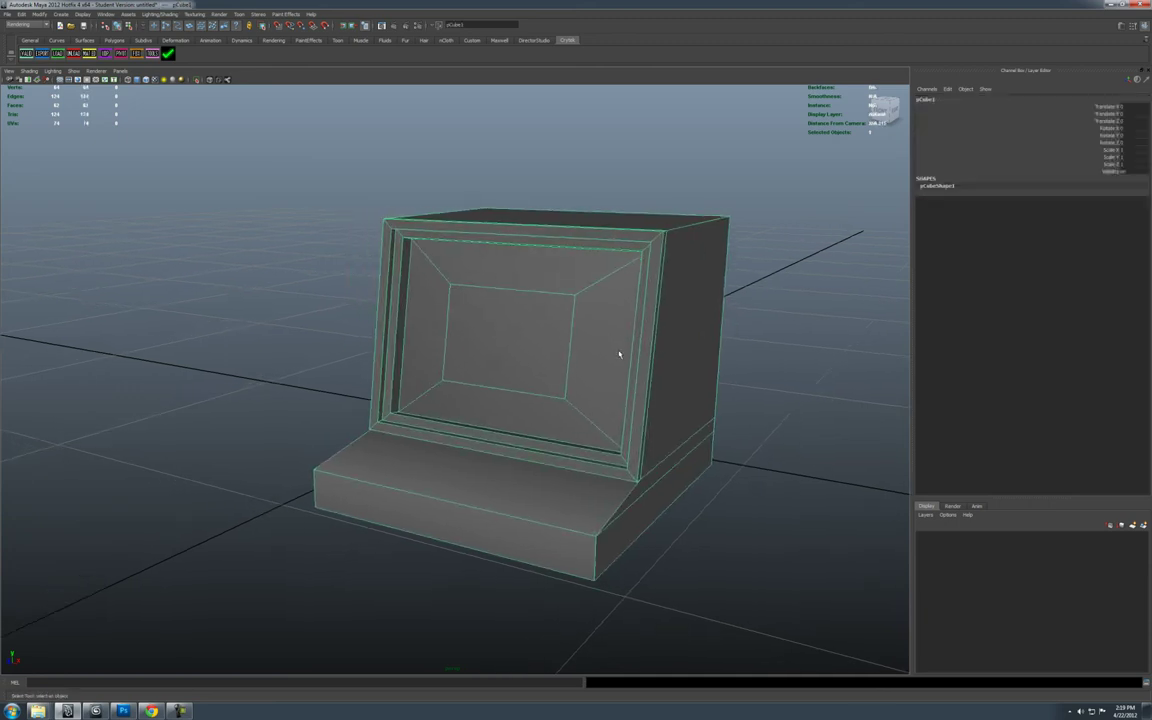
left_click_drag(641, 401, 402, 377, "alt")
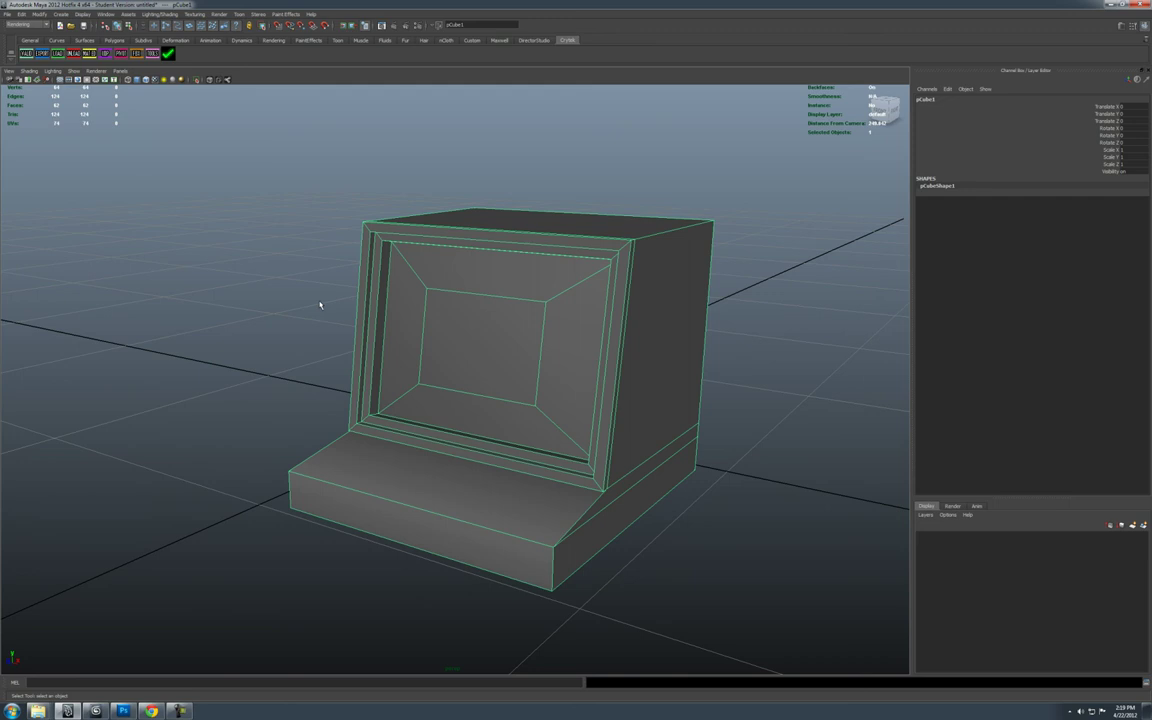
Step: Open the UV Texture Editor beside the console and hide the Channel Box to widen the viewport
left_click(113, 16)
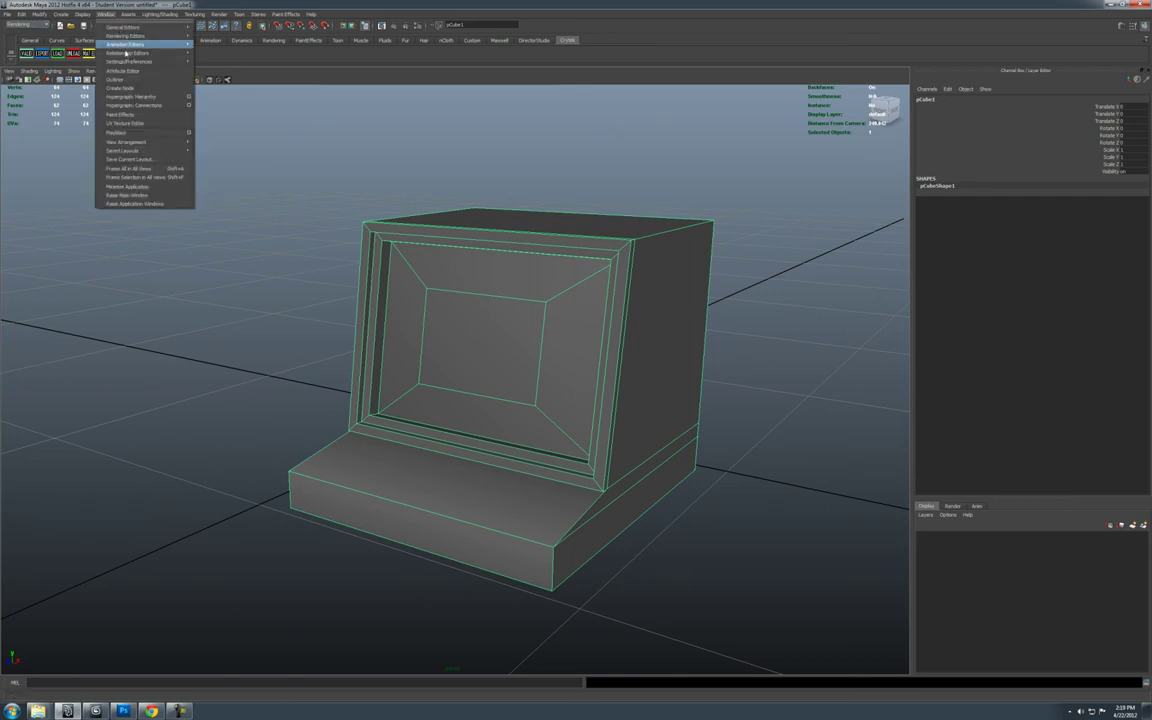
left_click(126, 124)
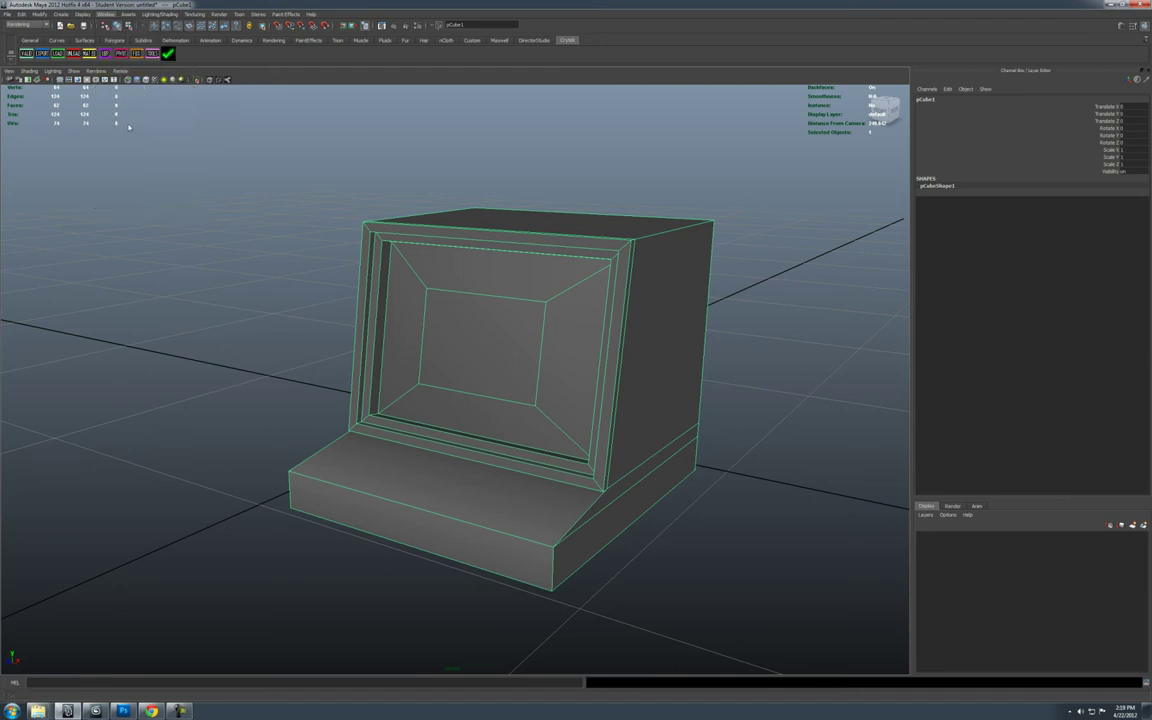
left_click_drag(294, 118, 273, 123)
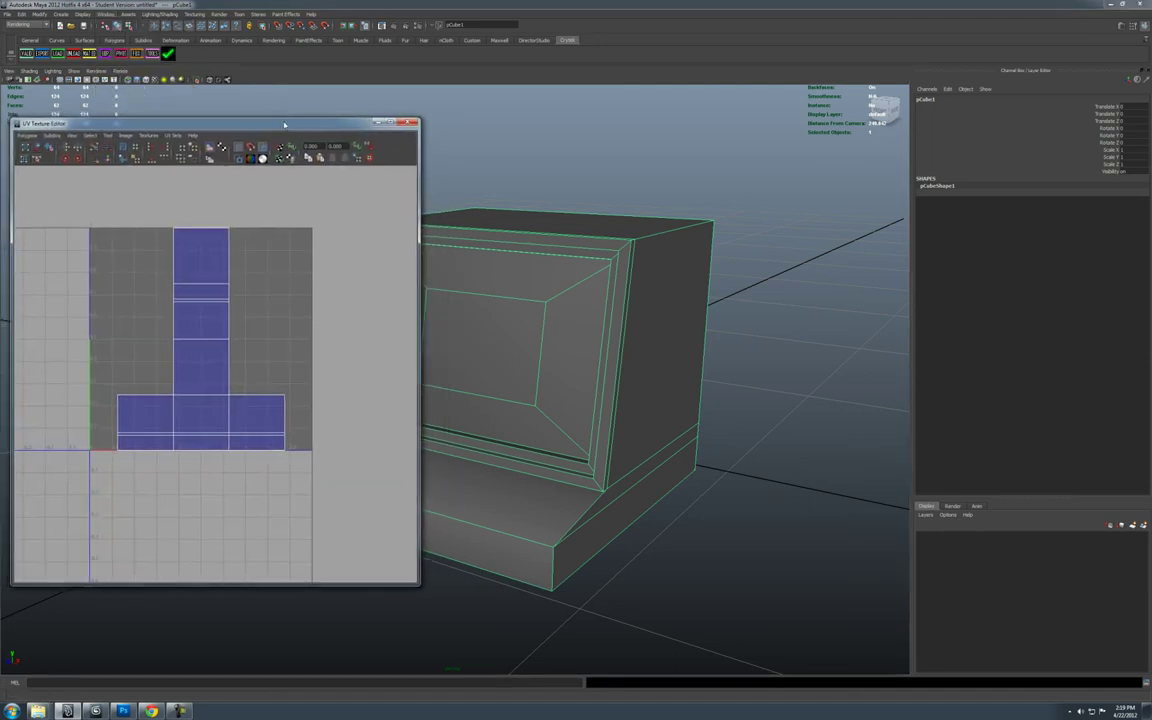
middle_click_drag(610, 320, 725, 317, "alt")
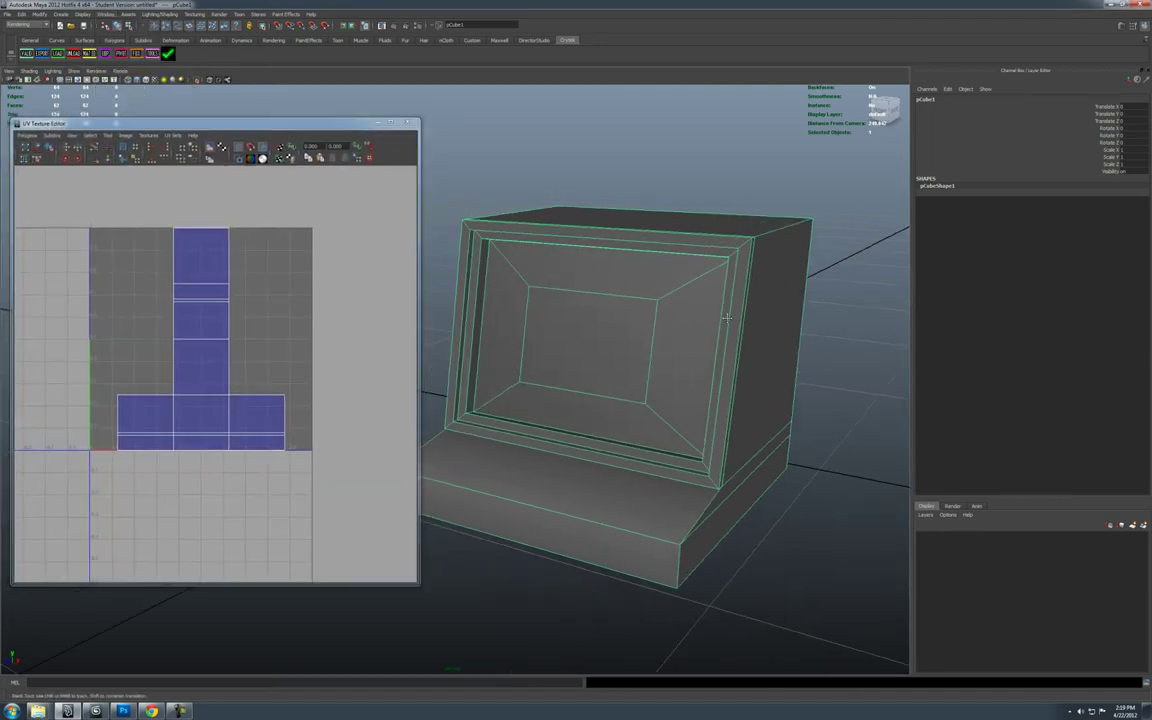
left_click(1145, 30)
left_click_drag(990, 300, 740, 359, "alt")
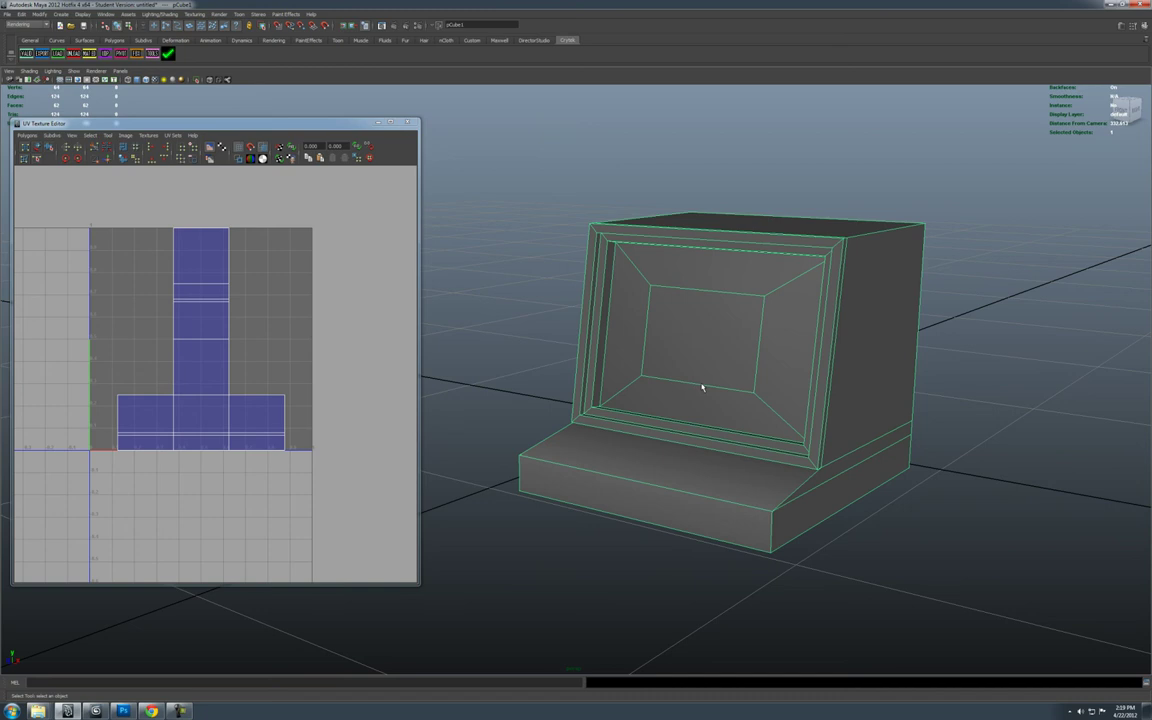
left_click_drag(193, 125, 198, 125)
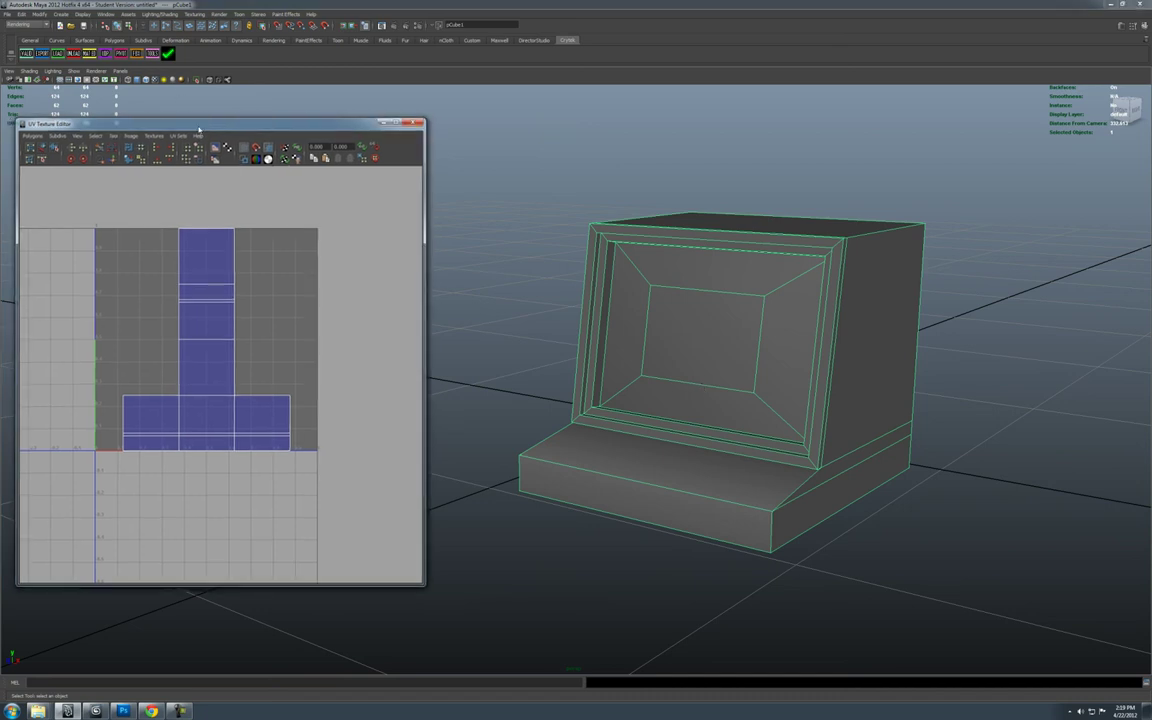
Step: Examine the console from the front and side and compare its faces with the current UV layout
left_click(890, 536)
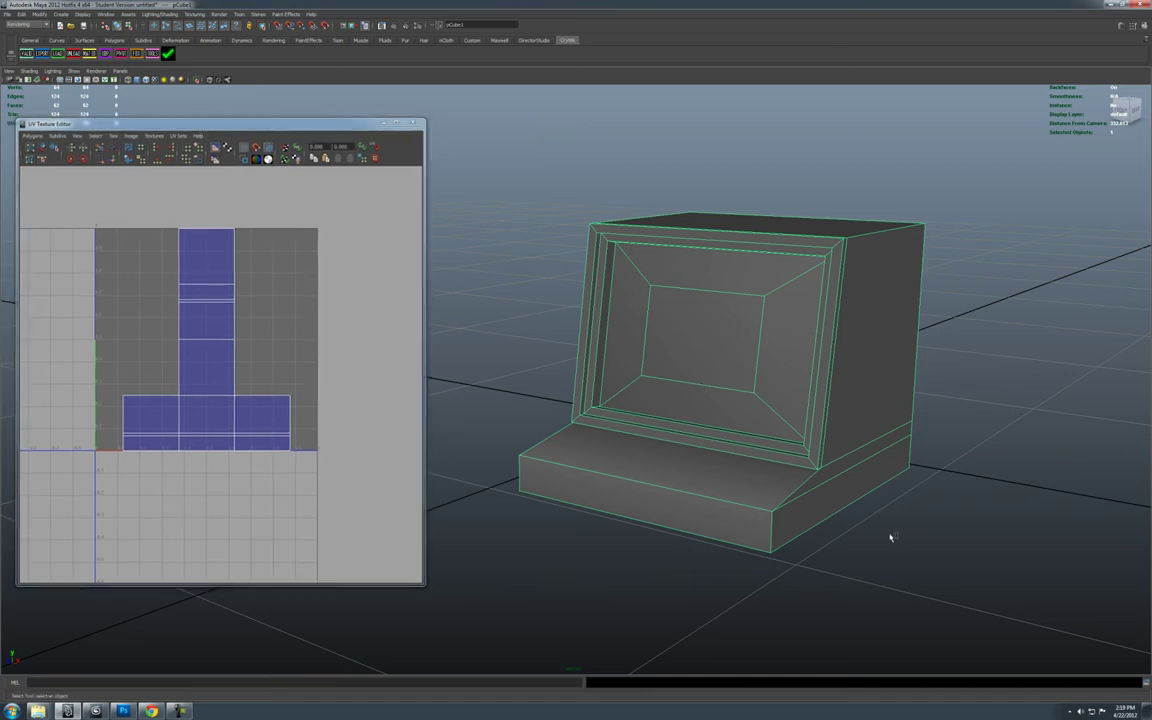
left_click(671, 439)
left_click_drag(640, 398, 775, 318, "alt")
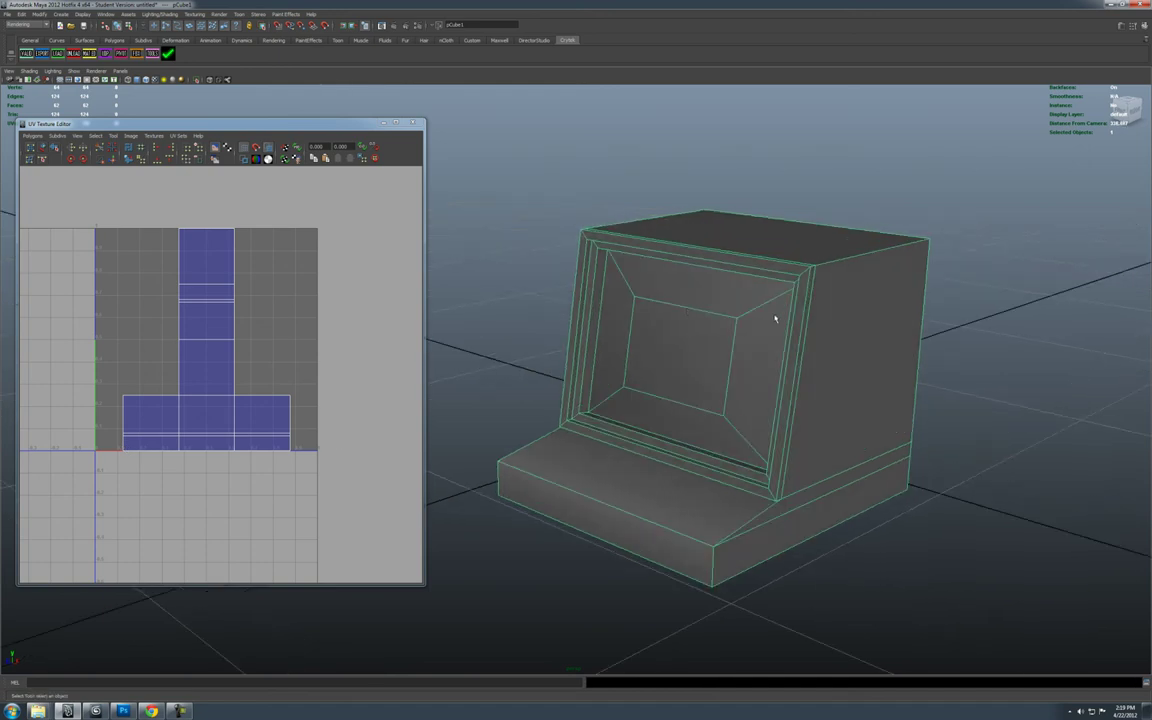
left_click_drag(649, 327, 792, 327, "alt")
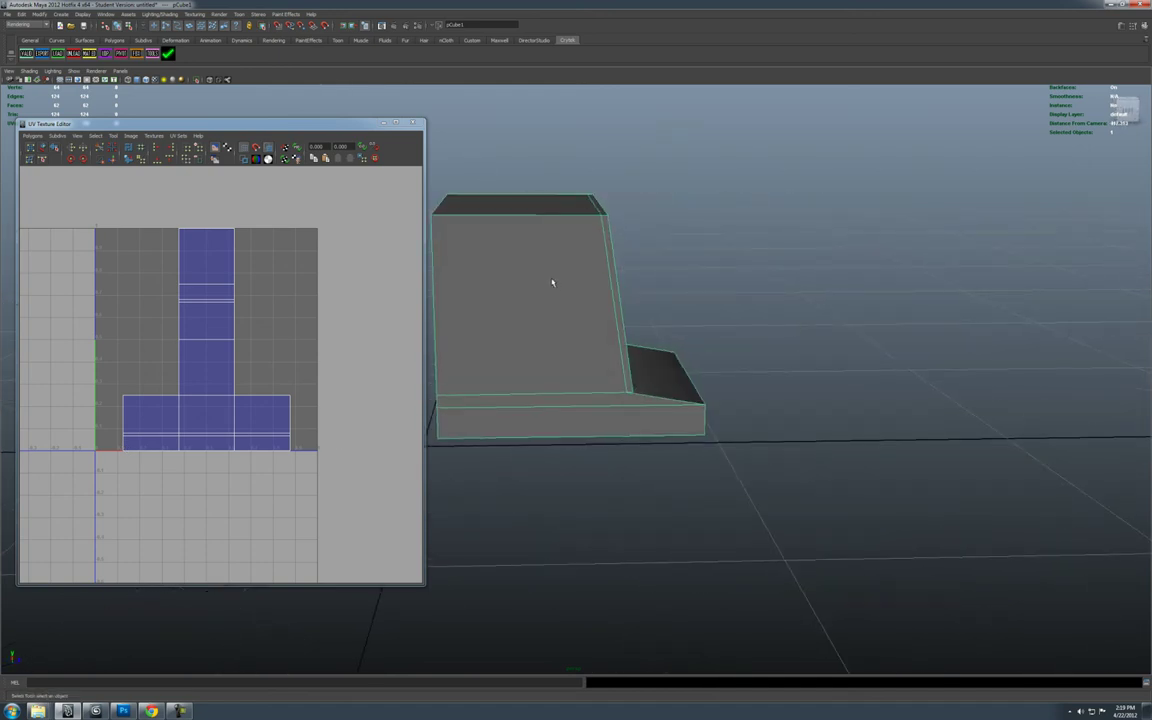
left_click_drag(553, 283, 704, 381, "alt")
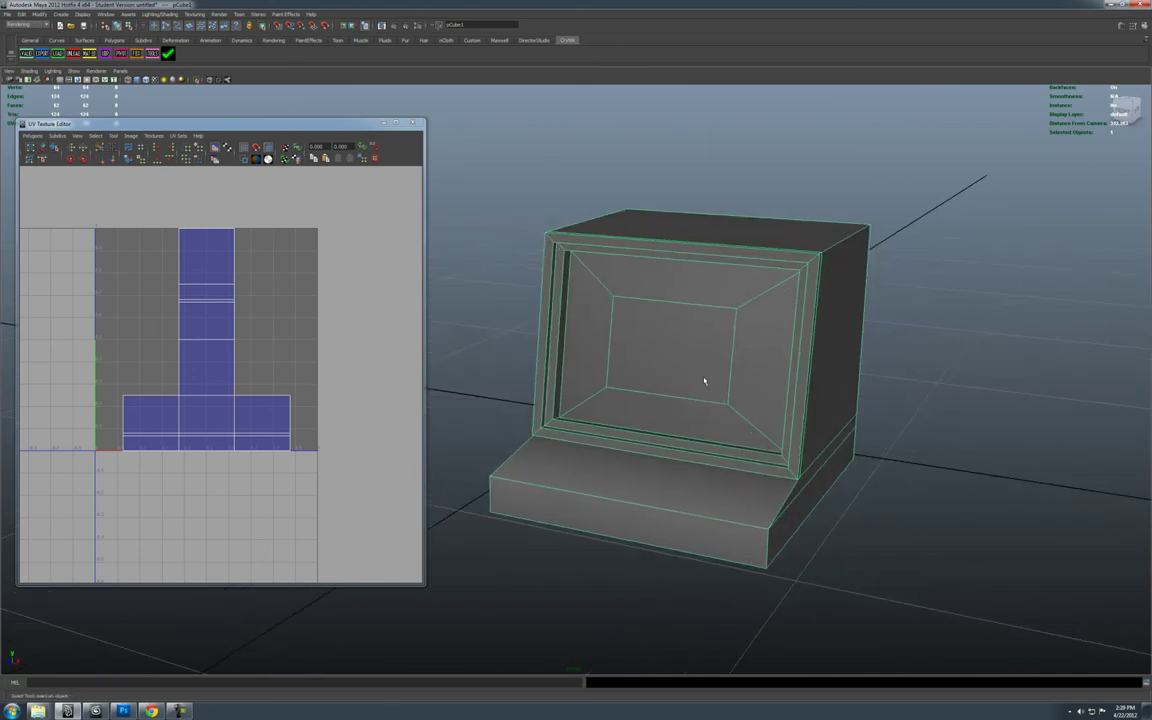
left_click(508, 336)
left_click(620, 347)
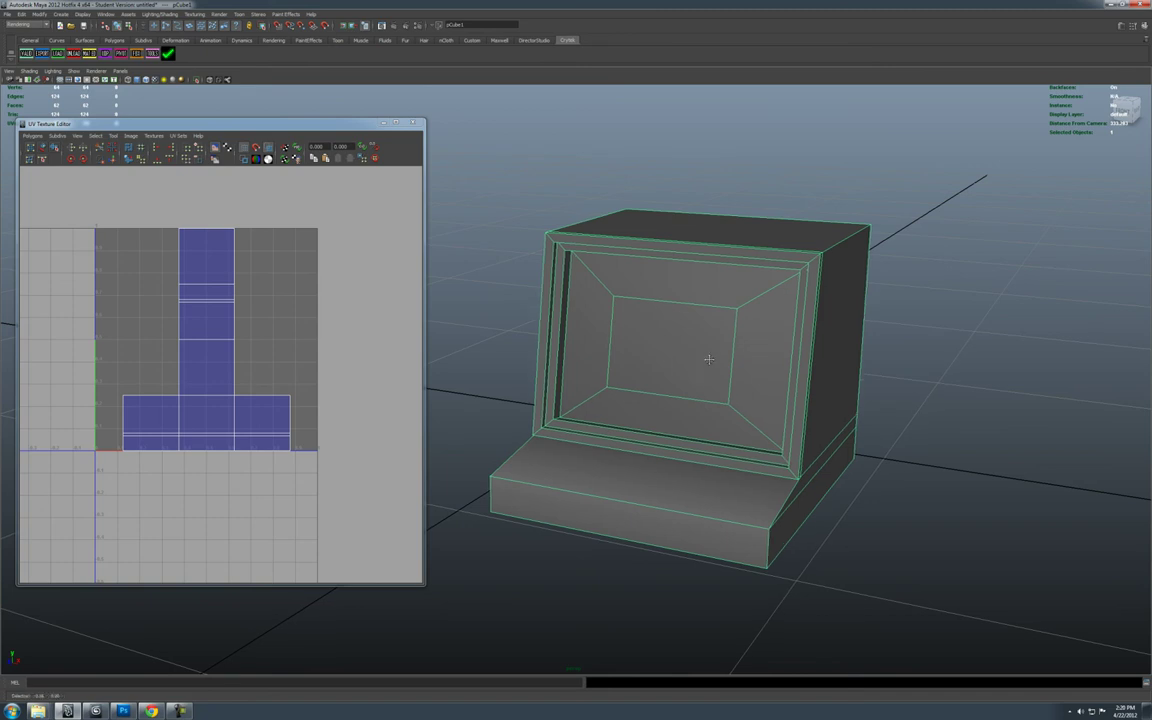
left_click_drag(707, 358, 714, 363, "alt")
Step: Generate new UVs for the whole console with Automatic Mapping
key("space")
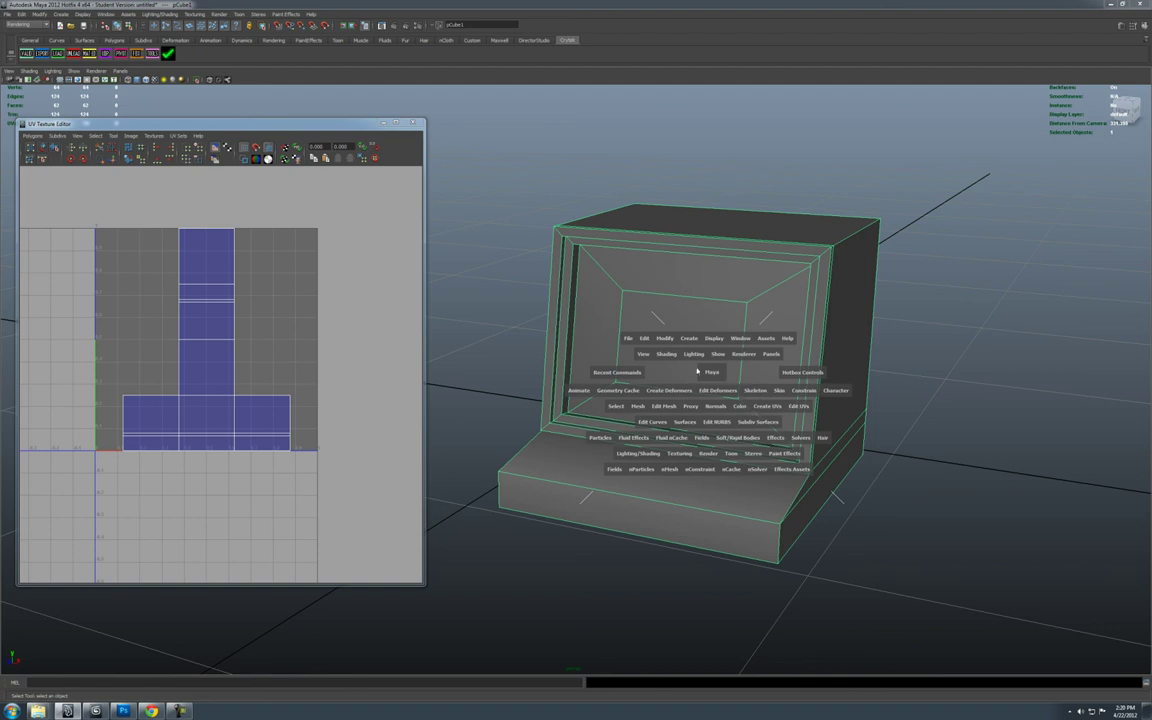
left_click(766, 406)
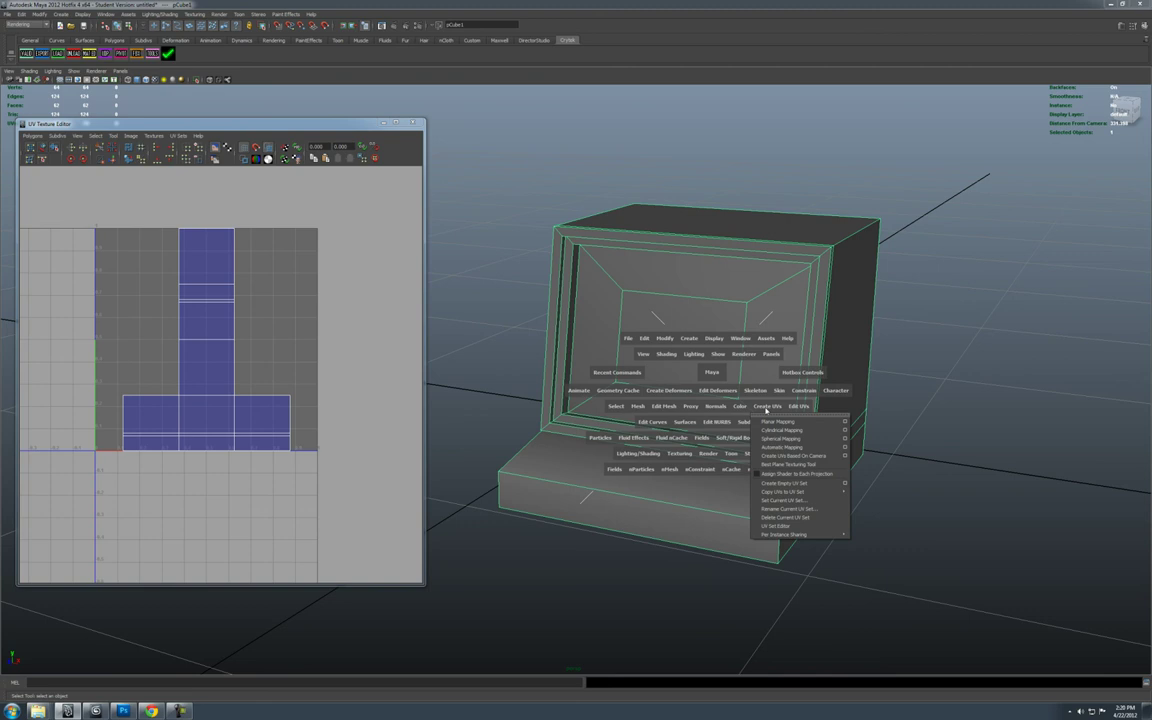
left_click(780, 447)
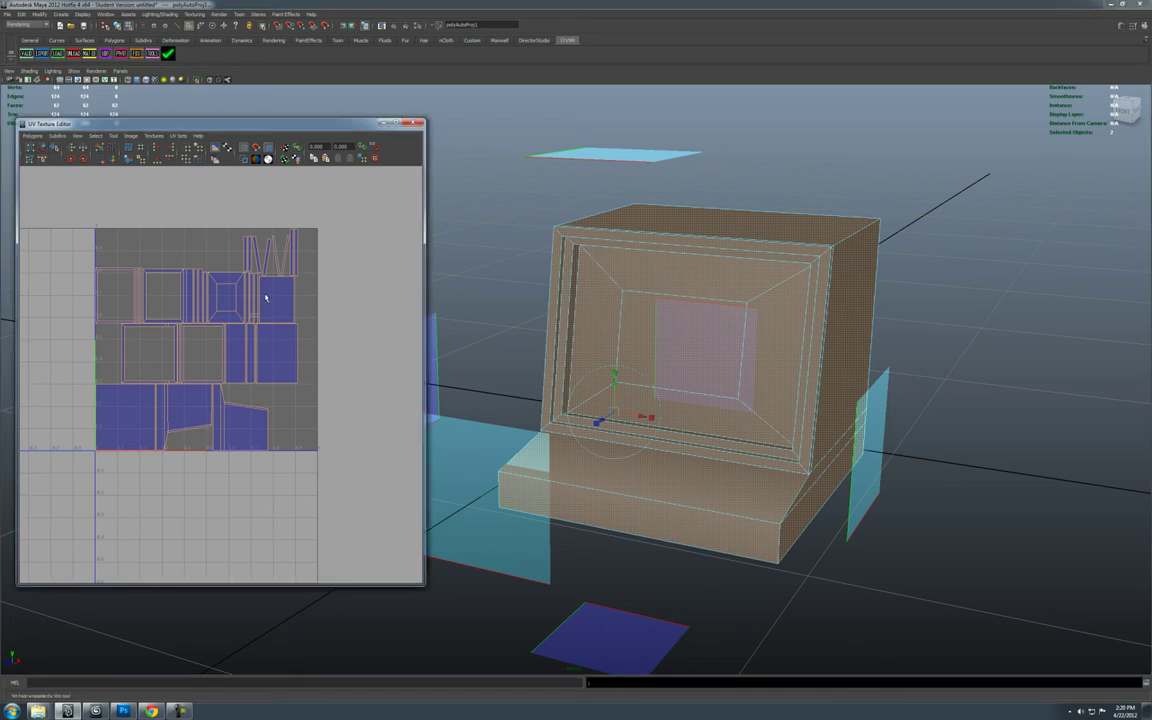
Step: Switch to UV selection in the UV Texture Editor and select all of the console's UVs
right_click_drag(268, 295, 293, 296)
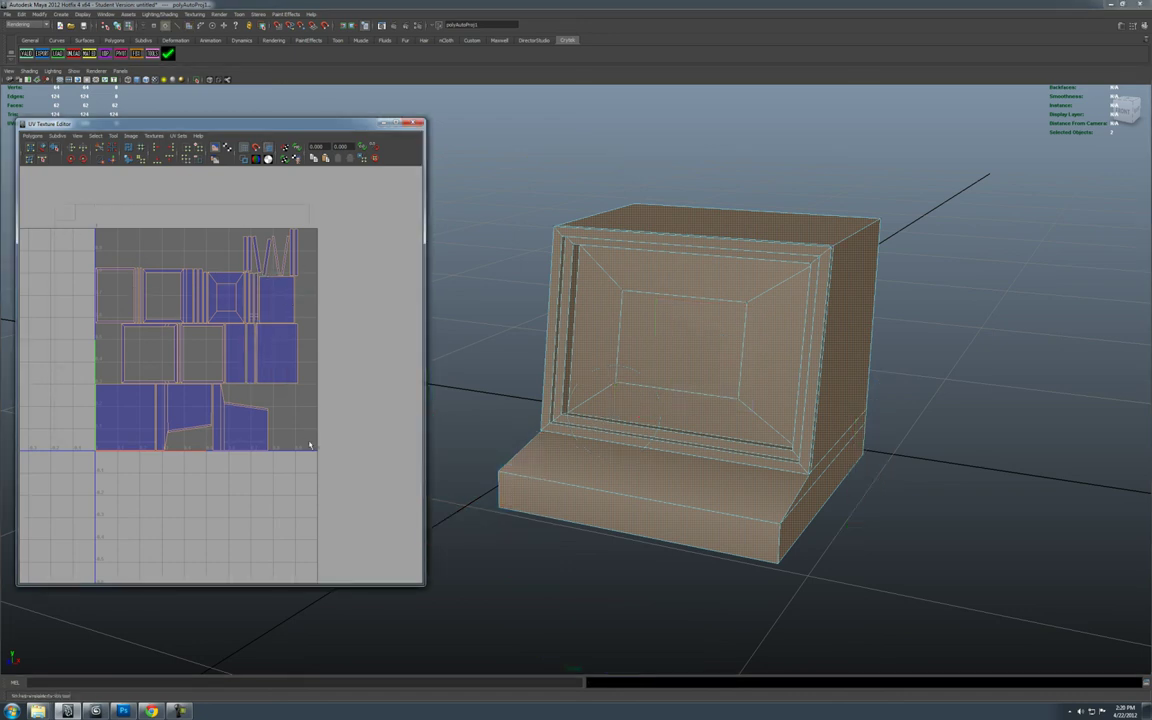
left_click_drag(338, 479, 339, 480)
middle_click_drag(229, 367, 260, 372, "alt")
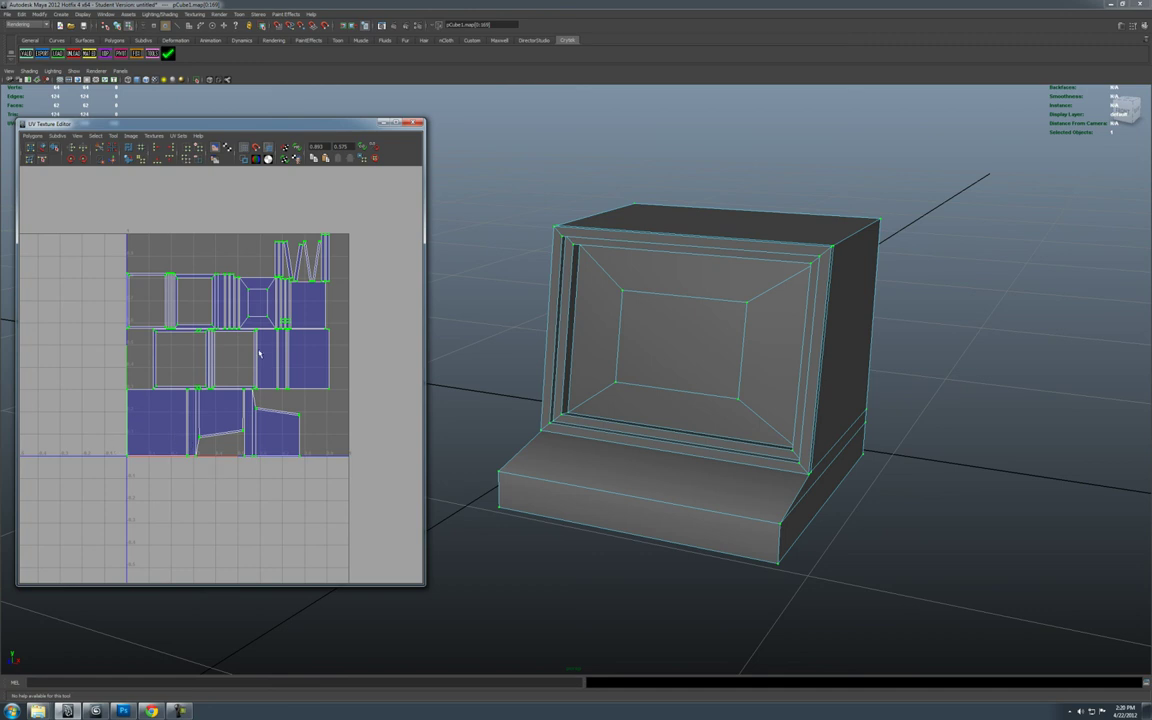
Step: Scale all of the console's UVs down uniformly into a small cluster near the middle of the UV space
scroll(268, 378, "up", 2)
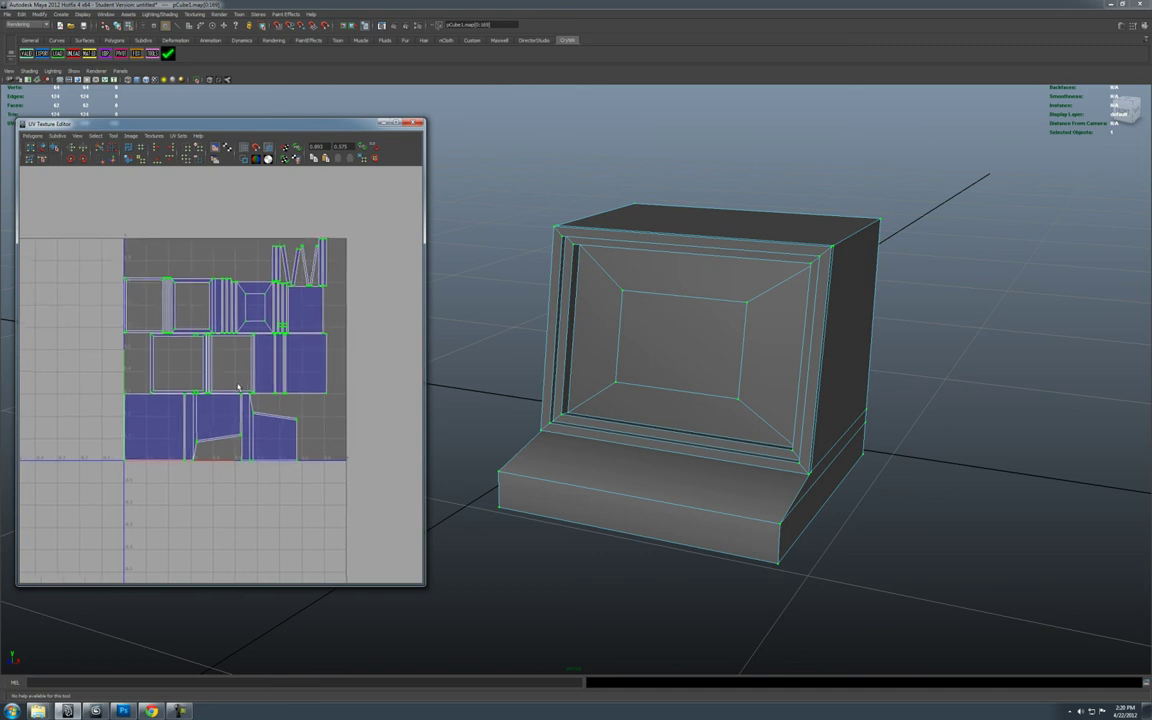
key("r")
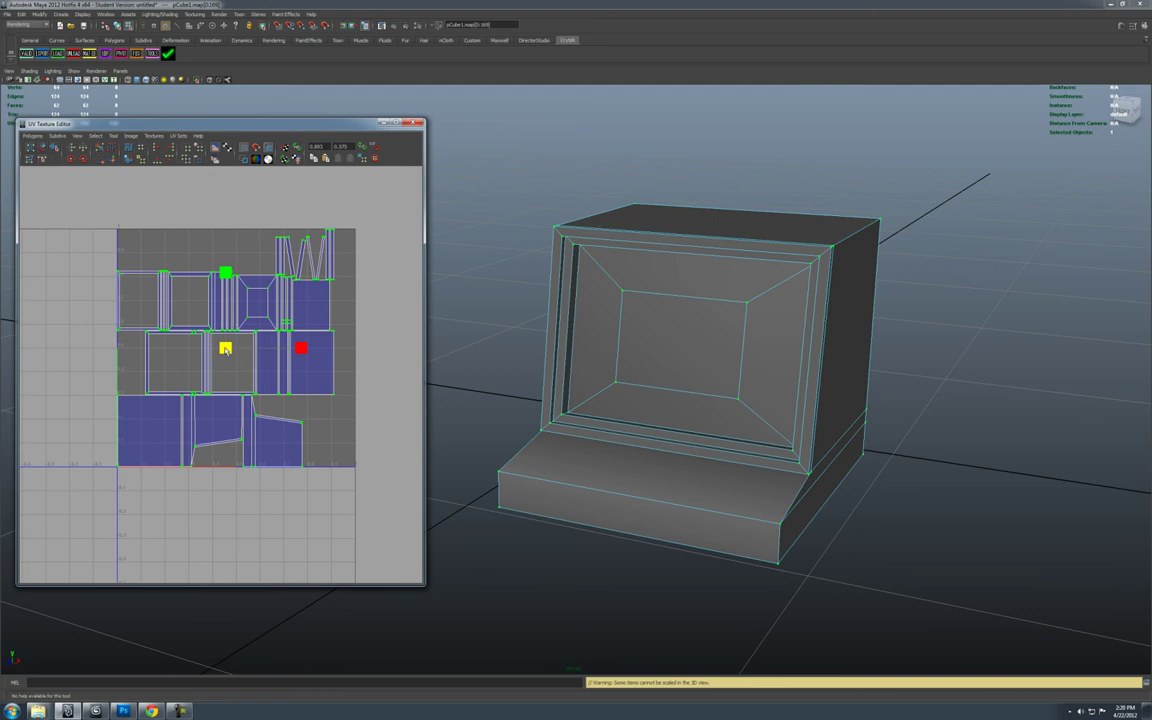
left_click_drag(226, 349, 197, 360)
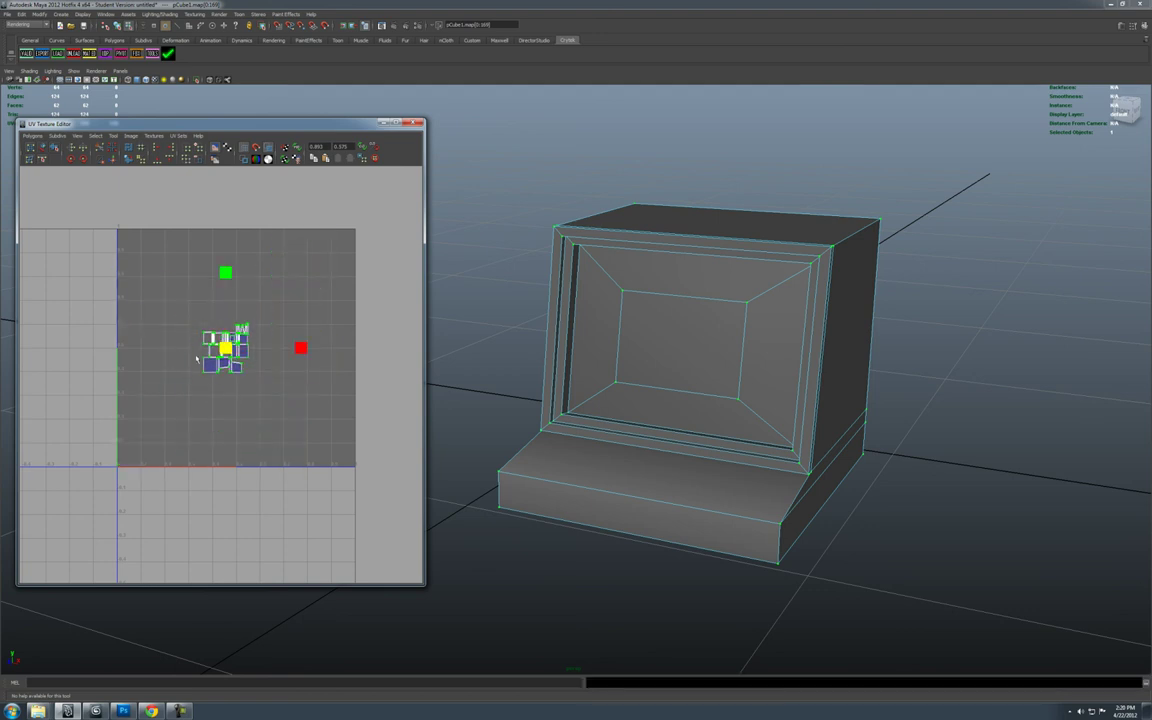
Step: Reselect the shrunken UV cluster and move it into the lower-left corner of the 0–1 UV square
left_click(279, 390)
left_click_drag(202, 305, 177, 290)
left_click(268, 385)
right_click(267, 380)
right_click(264, 389)
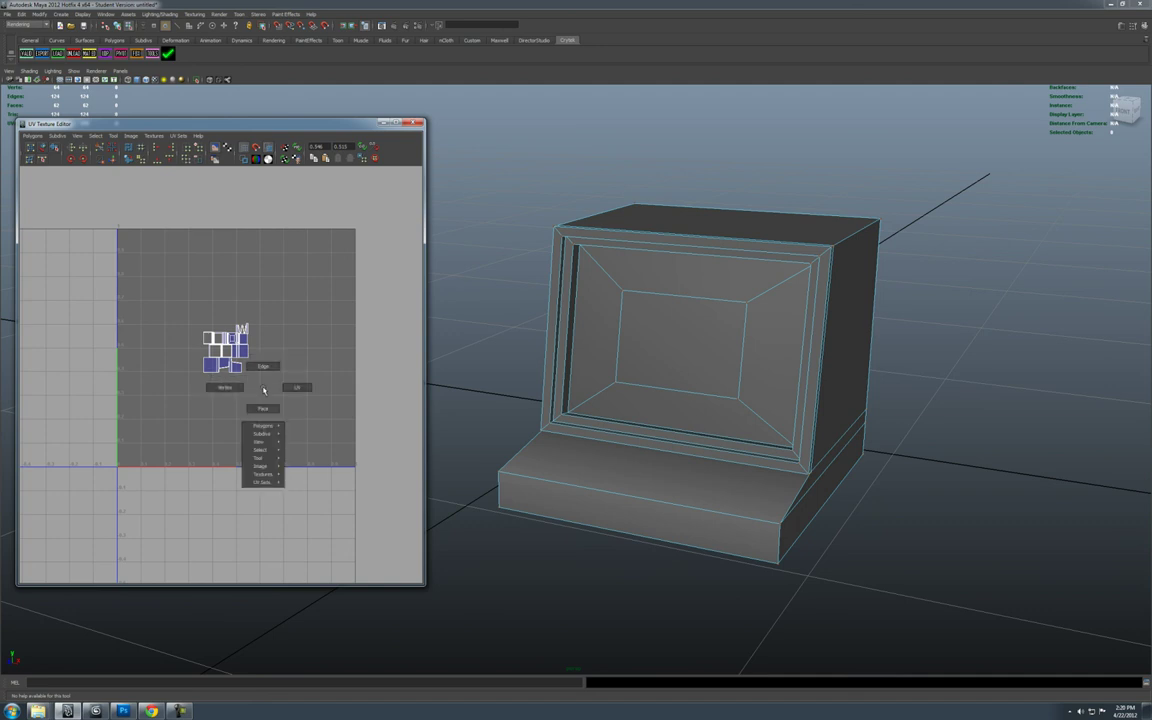
left_click(297, 388)
left_click_drag(282, 392, 134, 446)
key("w")
key("e")
key("r")
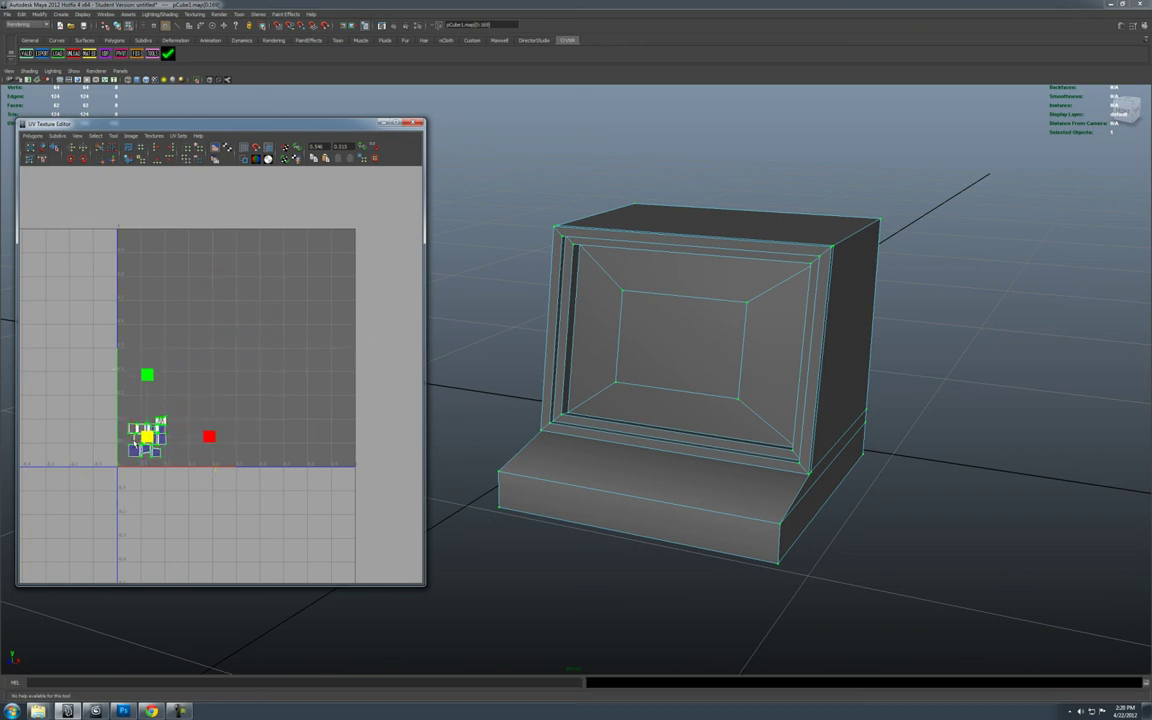
key("w")
left_click_drag(147, 437, 142, 441)
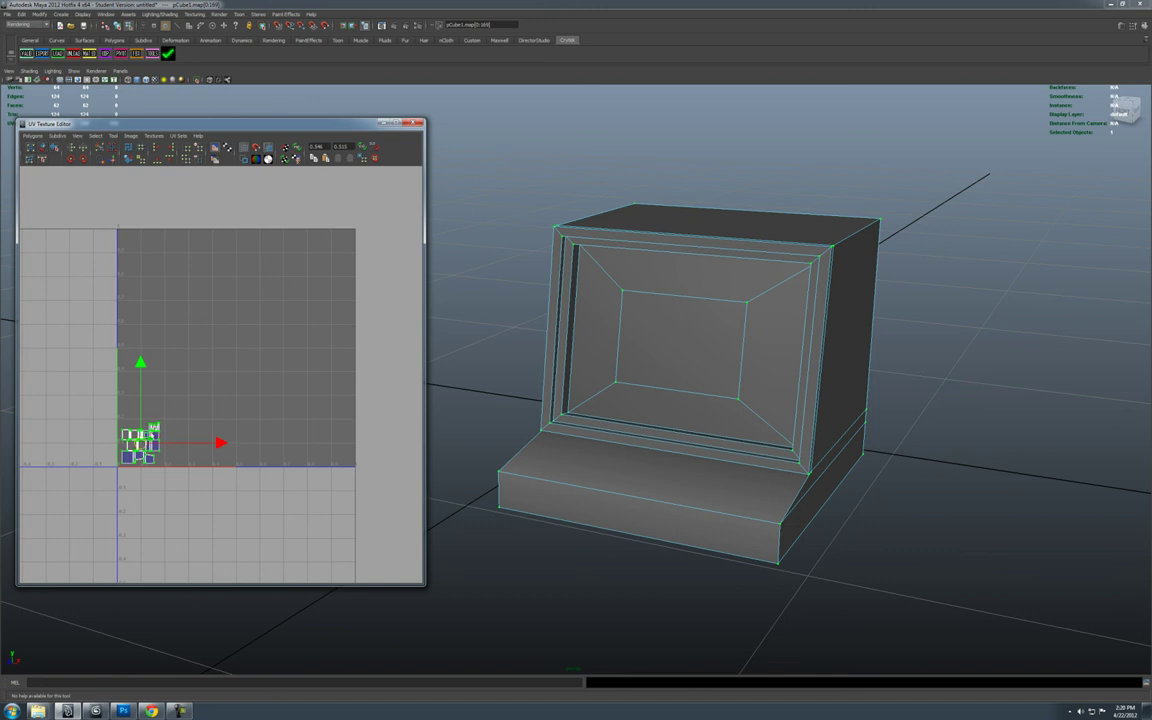
Step: Switch to face selection and select the screen's four sloped faces together with its centre face
right_click_drag(151, 429, 156, 410)
left_click_drag(660, 368, 599, 450, "alt")
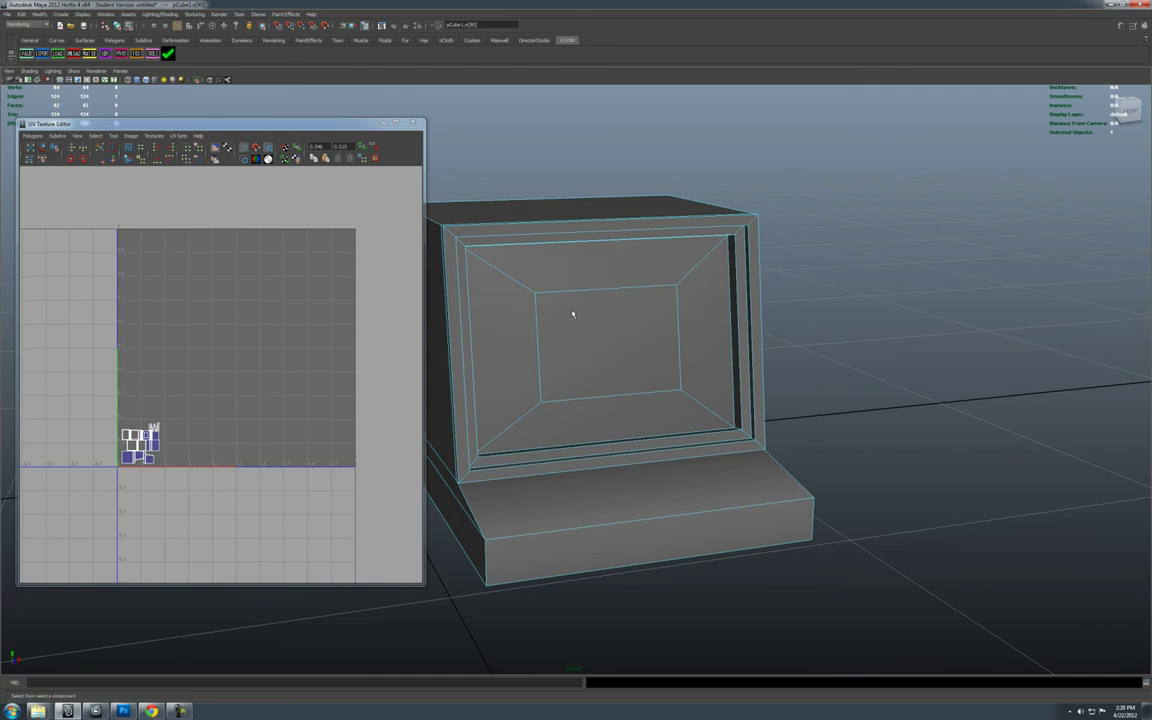
left_click_drag(573, 314, 661, 386, "alt")
right_click_drag(655, 366, 655, 386)
left_click(545, 380)
left_click(609, 432, "shift")
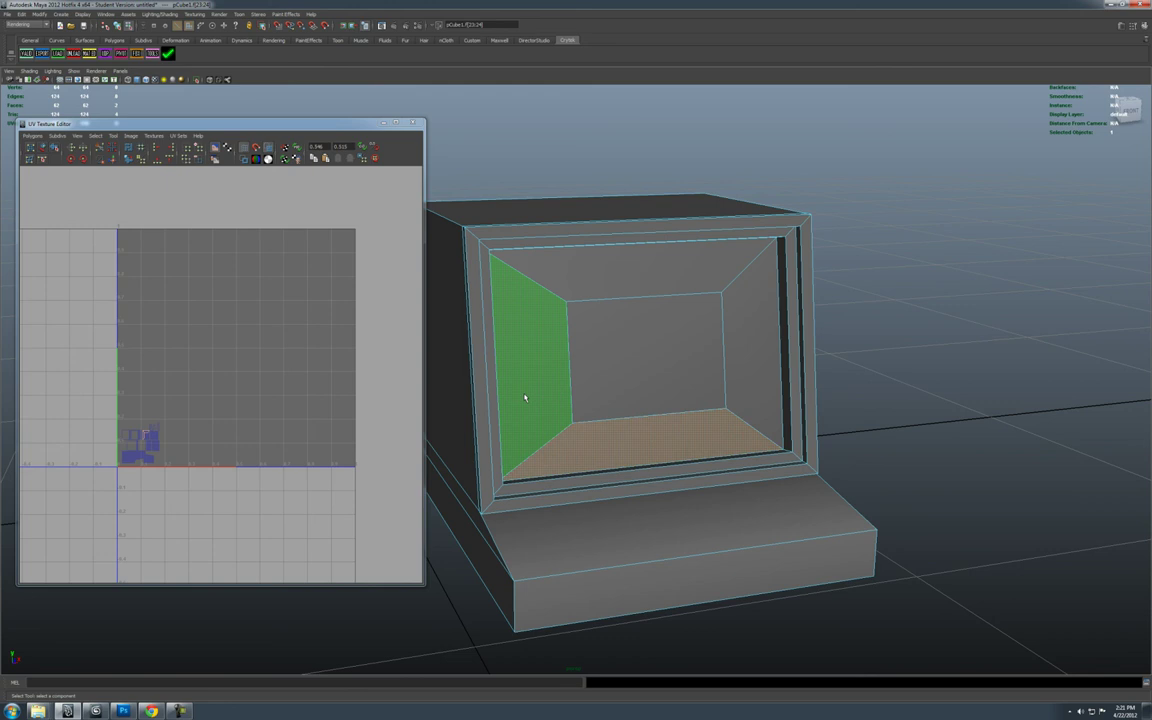
left_click(524, 398)
left_click(599, 449)
left_click(527, 409)
double_click(586, 442, "shift")
left_click(655, 381, "shift")
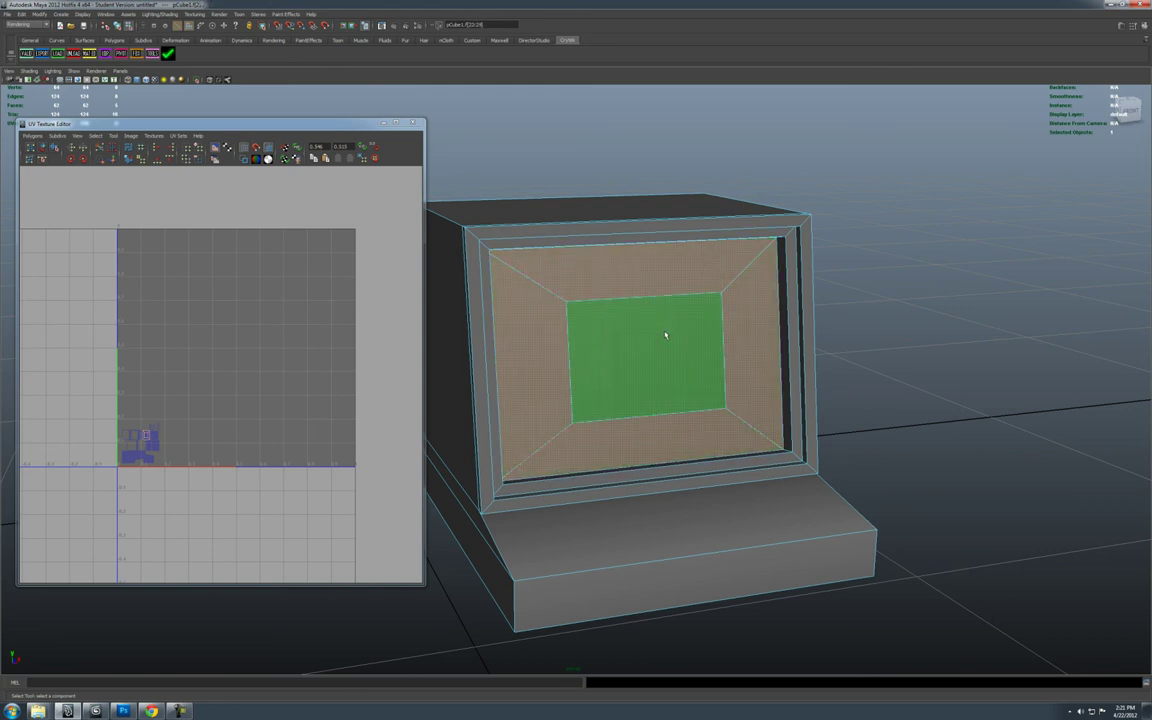
Step: Select the four outer bezel faces around the screen, first one by one, then again as a face loop
left_click(530, 360)
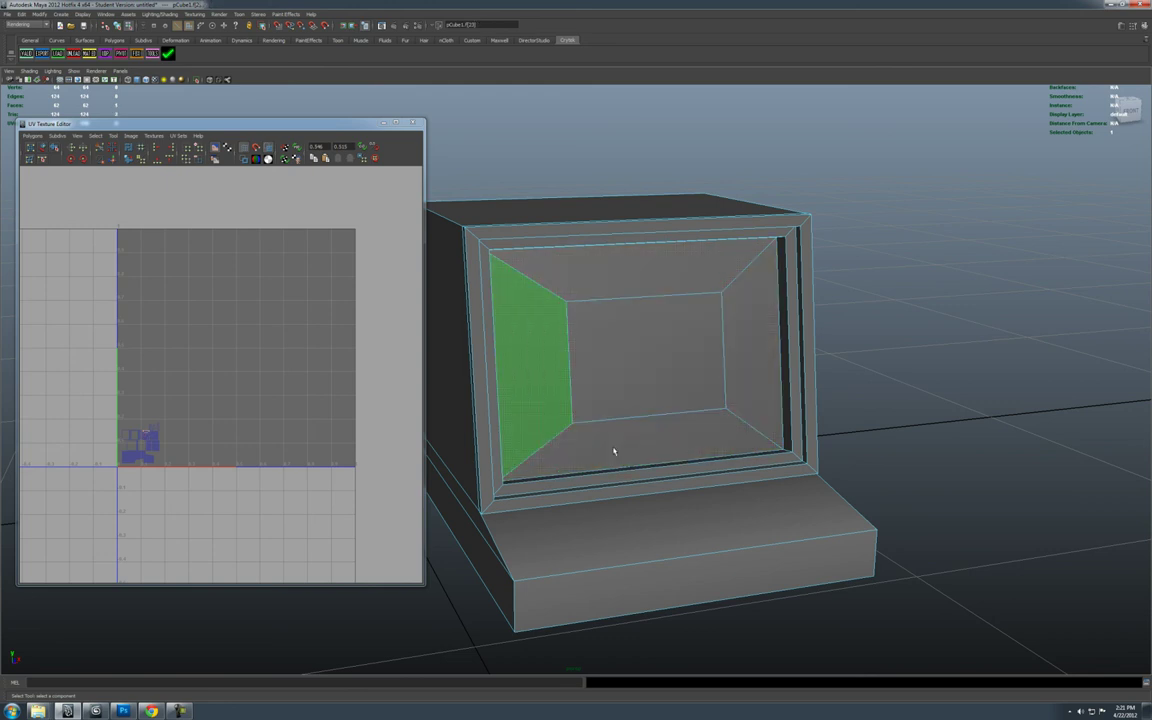
left_click(566, 391)
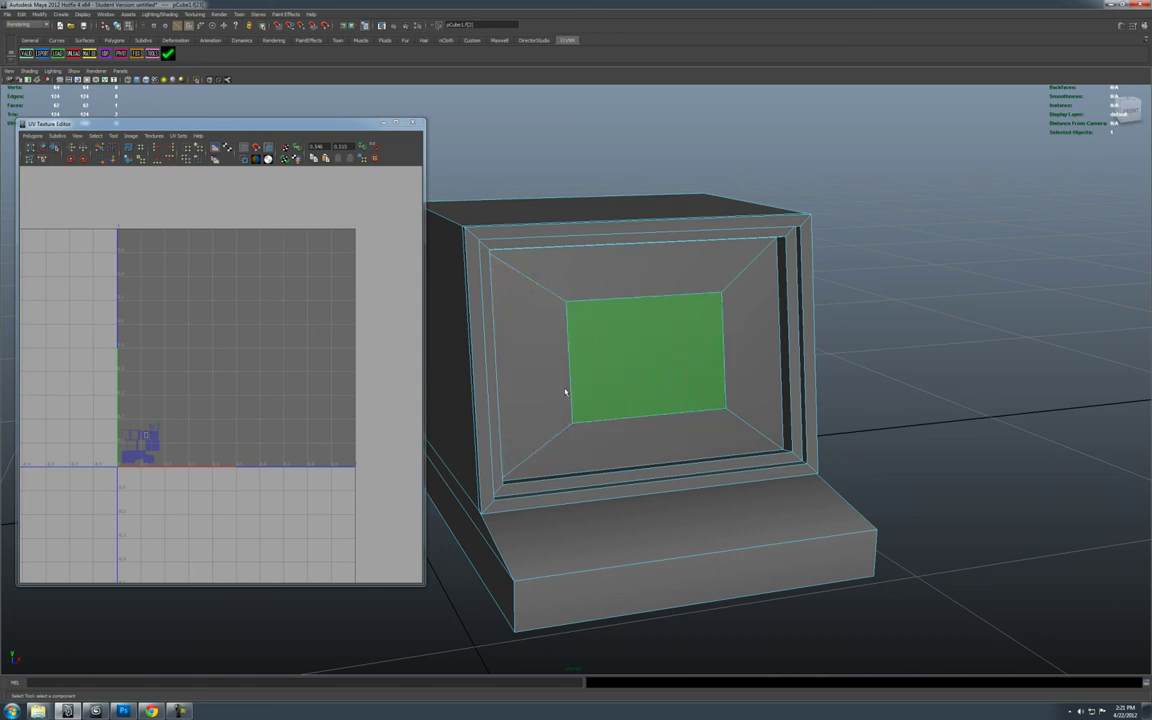
left_click(481, 296)
left_click(728, 238, "shift")
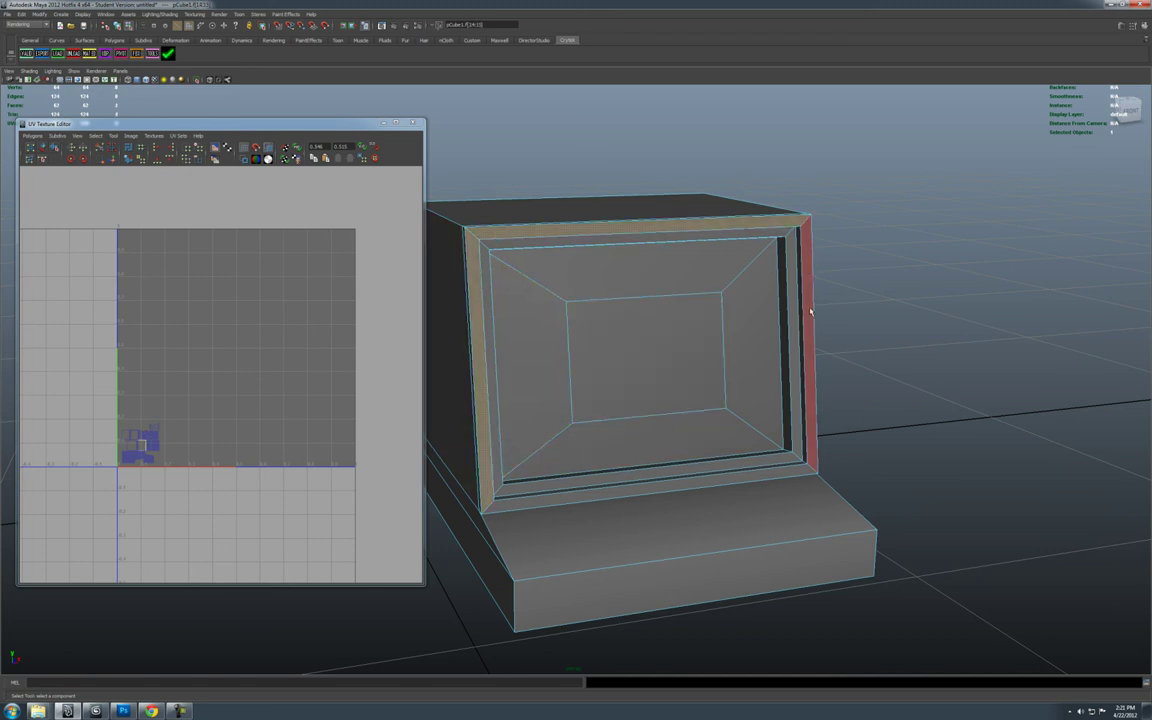
left_click(810, 313, "shift")
left_click(740, 471, "shift")
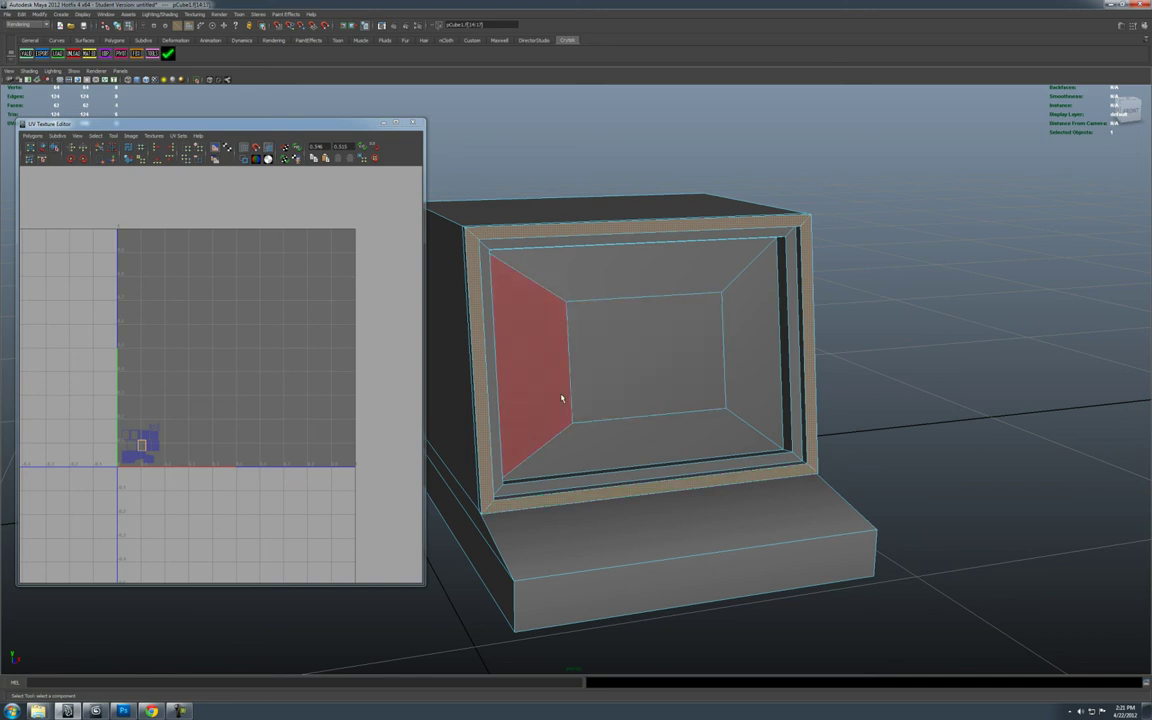
left_click(576, 448)
left_click(485, 488)
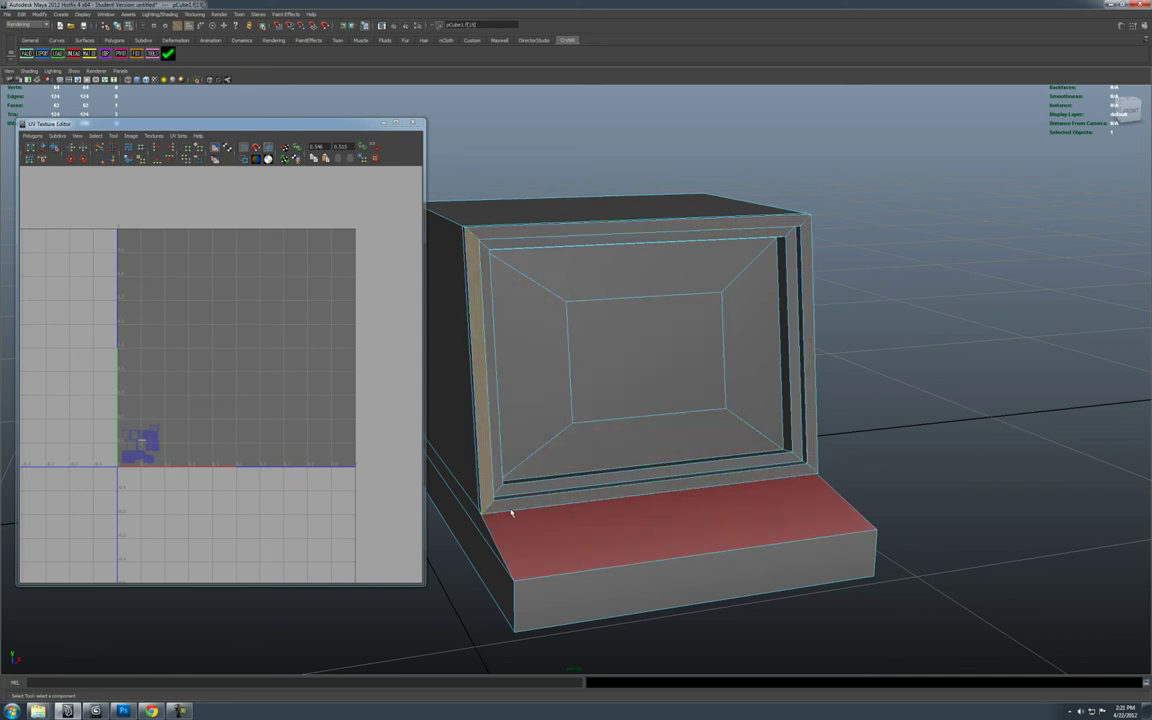
double_click(501, 504, "shift")
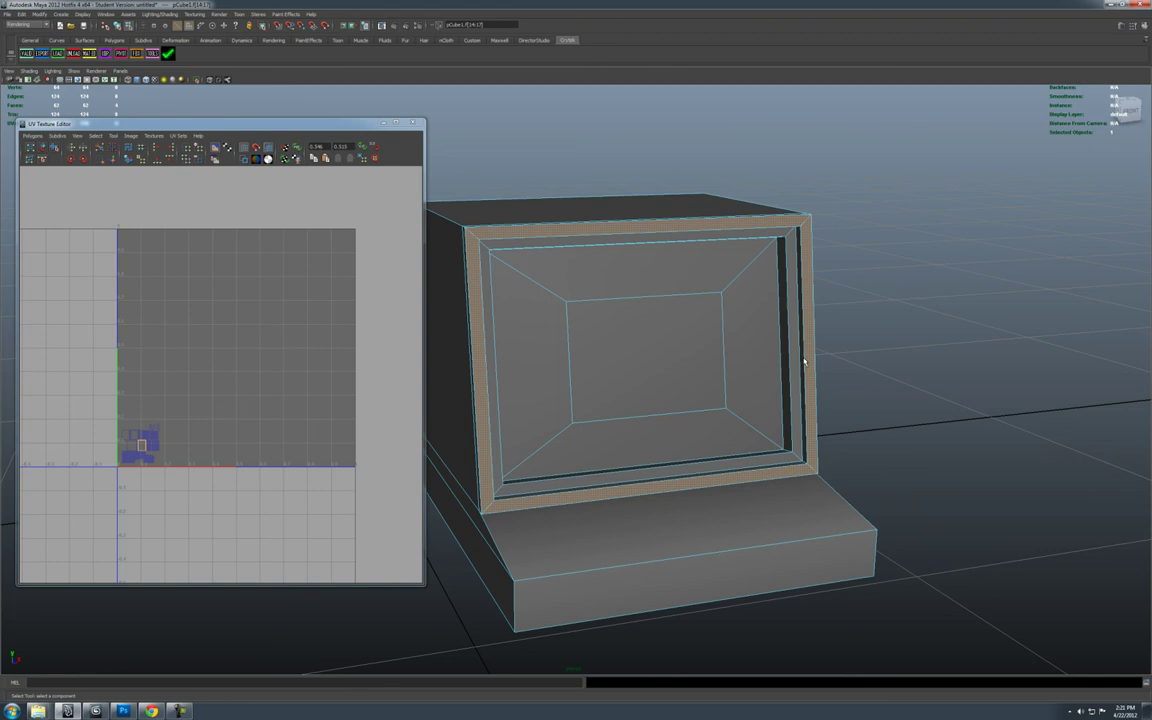
Step: Reselect the loop of sloped screen faces plus the centre face and apply Planar Mapping to them
left_click(544, 398)
double_click(582, 453, "shift")
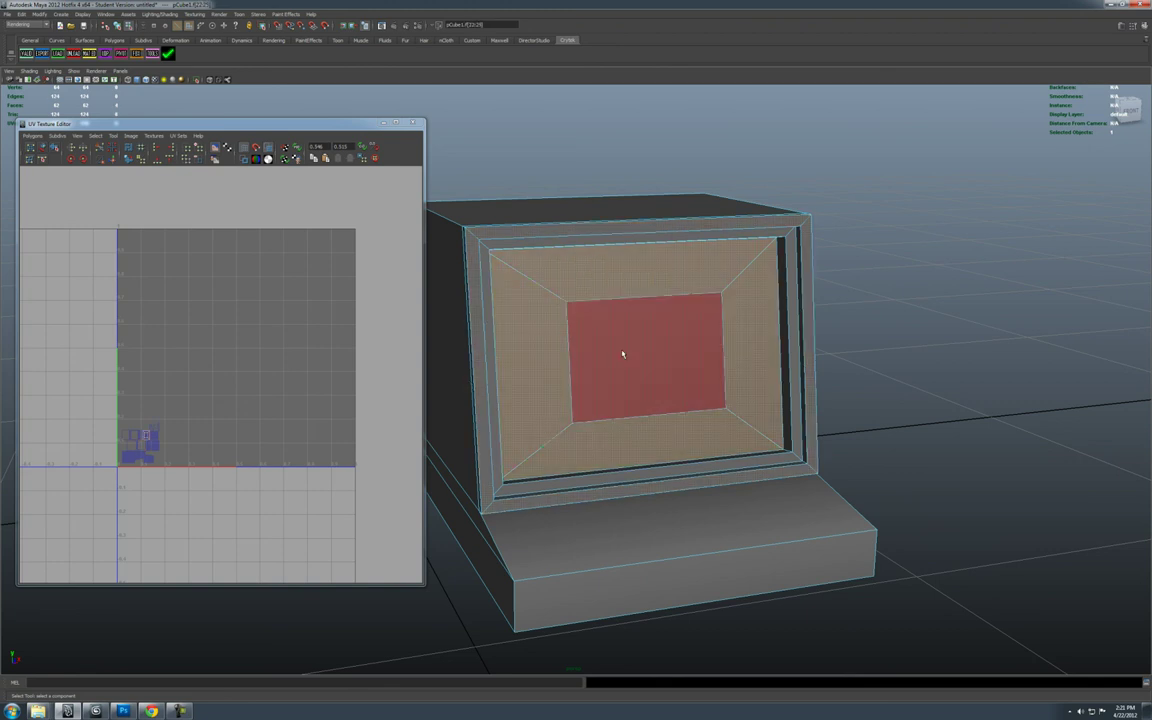
left_click(624, 354, "shift")
left_click_drag(672, 403, 612, 412, "alt")
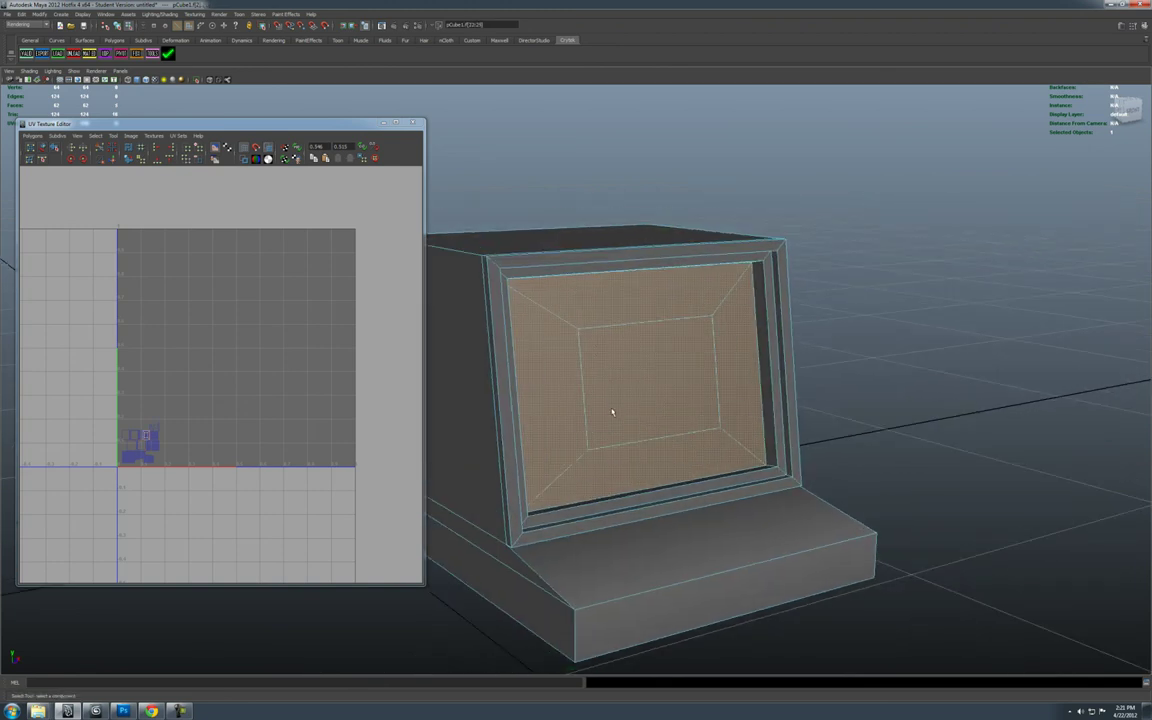
key("space")
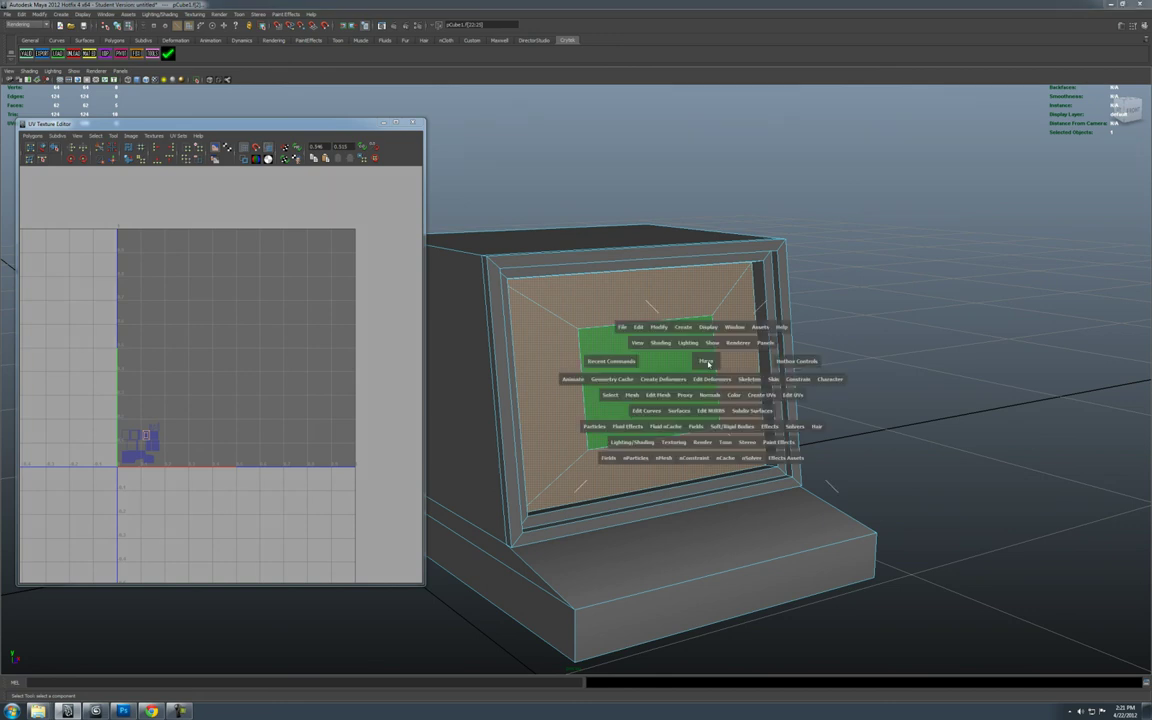
left_click(764, 395)
left_click(790, 408)
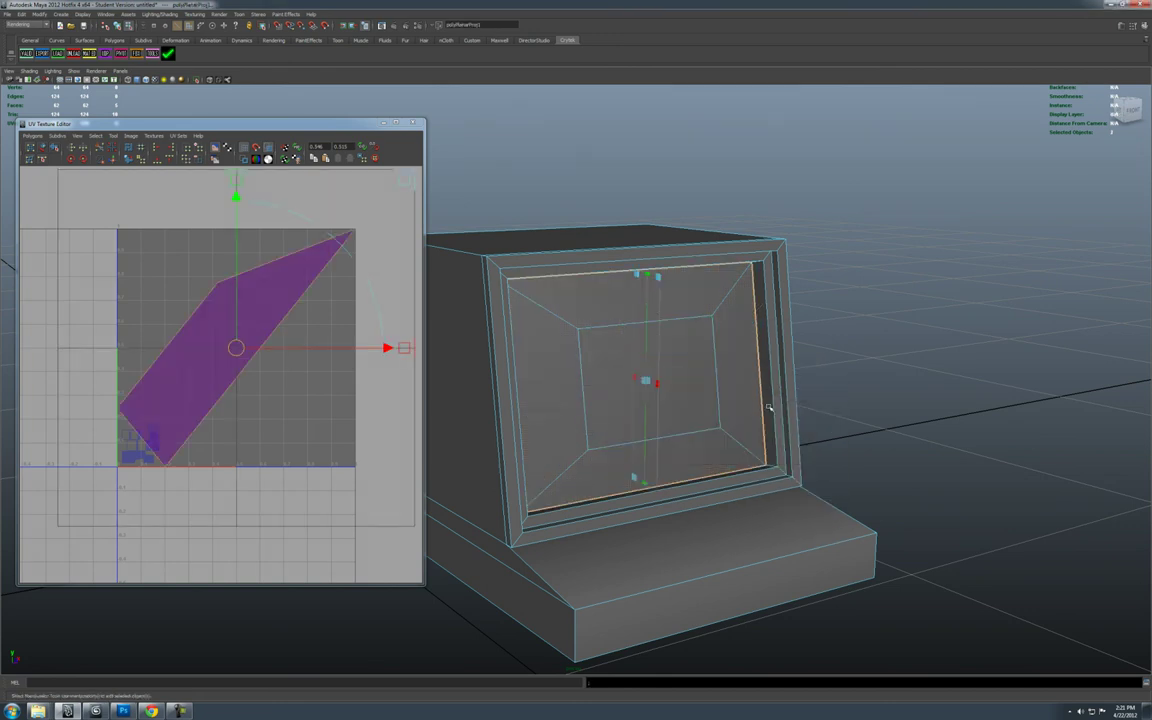
Step: Rotate the planar projection manipulator about its vertical axis so that it faces the front of the screen
right_click_drag(699, 438, 686, 509, "alt")
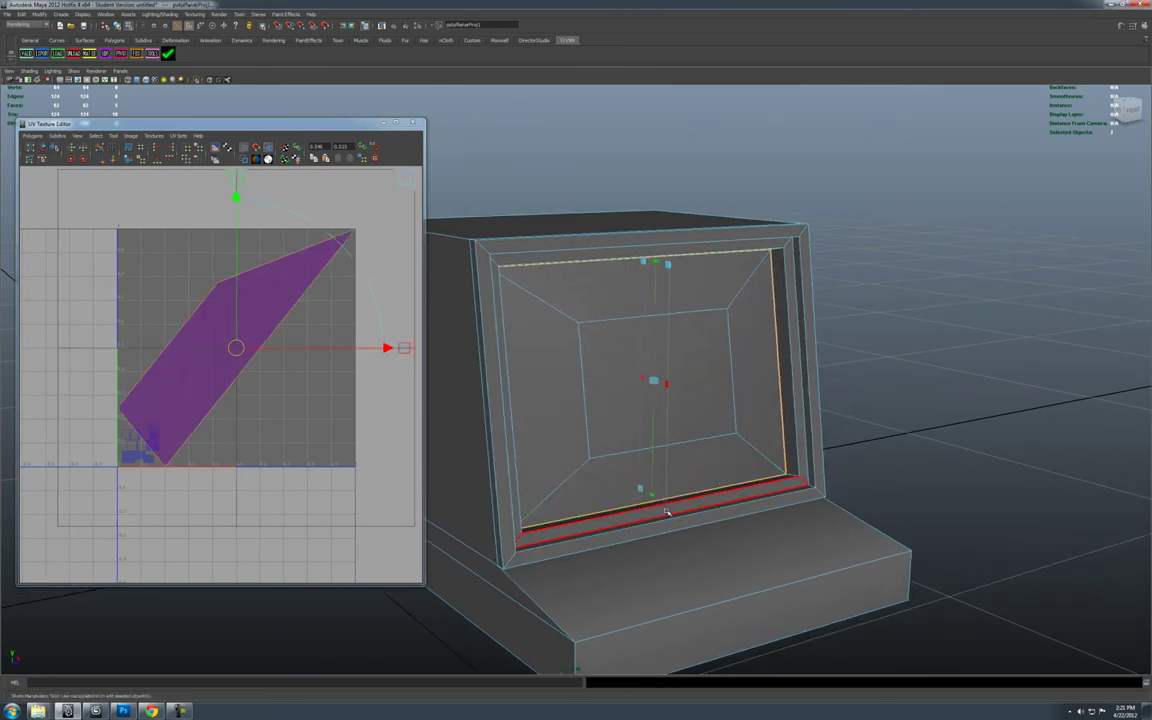
left_click(666, 511)
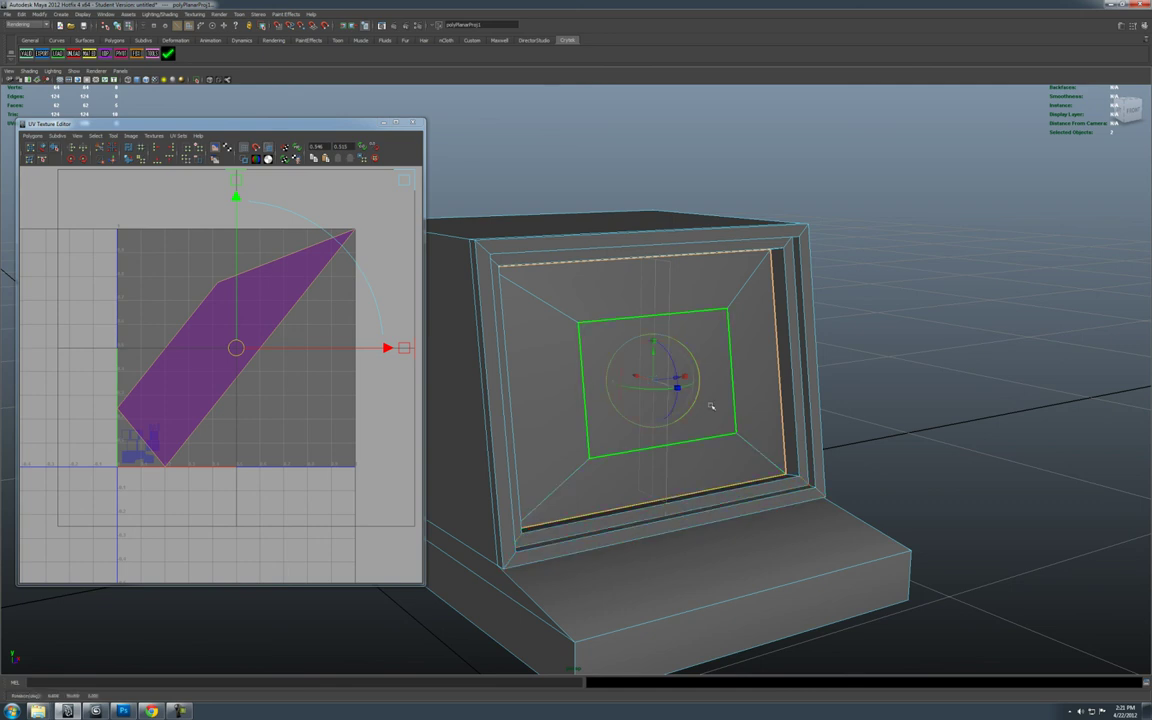
left_click_drag(697, 400, 738, 446, "alt")
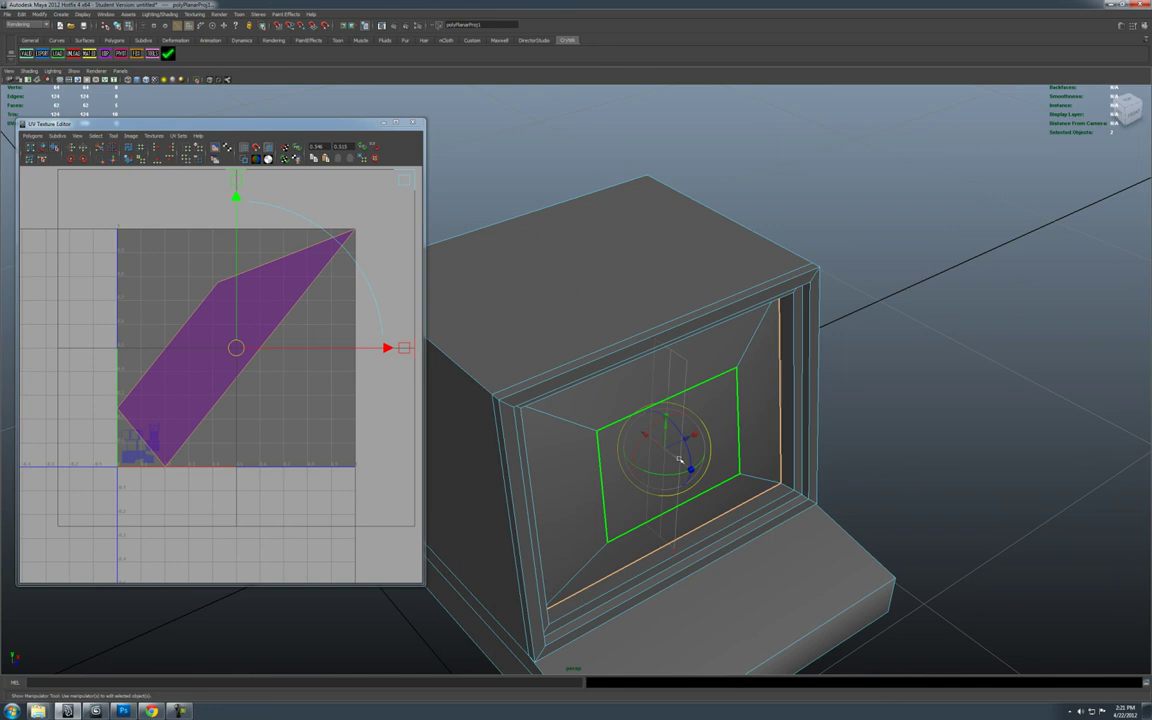
left_click_drag(673, 474, 619, 470)
left_click_drag(770, 481, 754, 454, "alt")
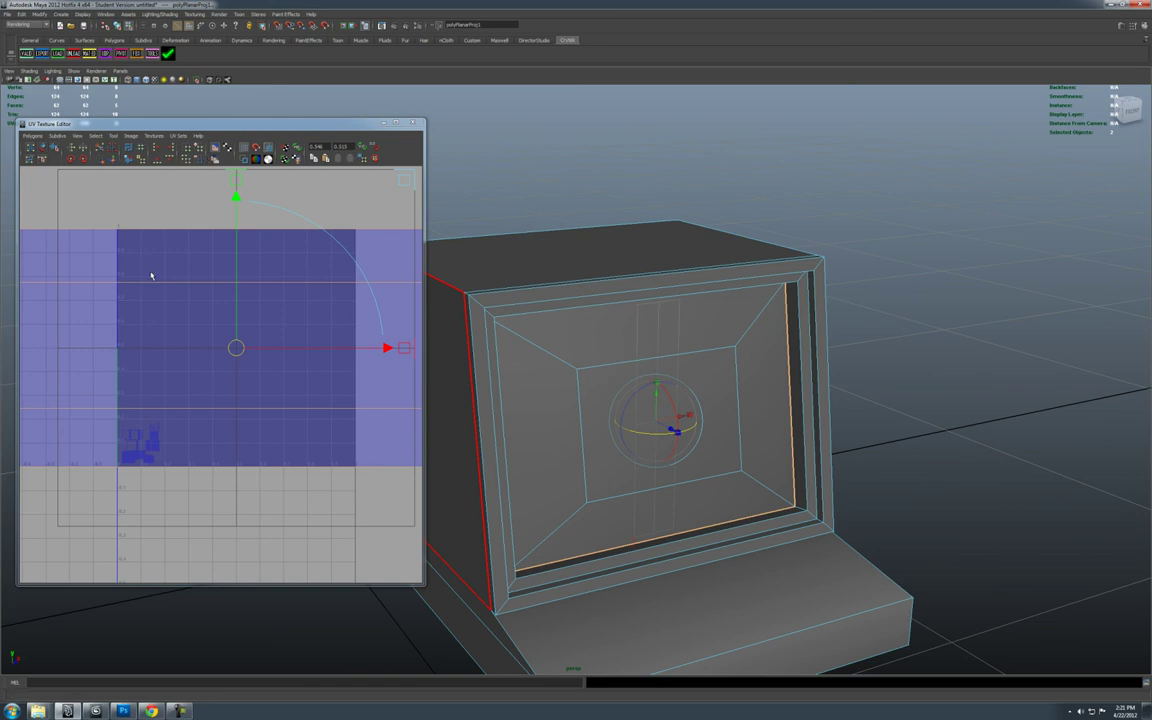
left_click(268, 148)
left_click(268, 148)
left_click(268, 148)
left_click(268, 148)
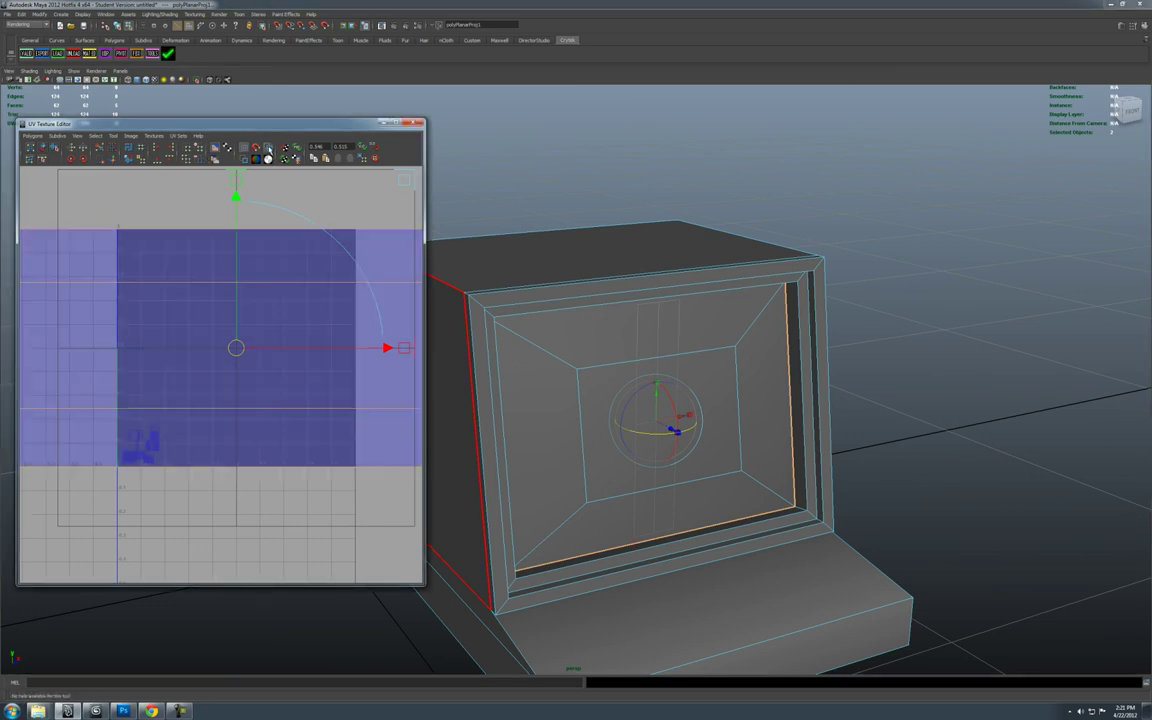
left_click(268, 148)
left_click(268, 148)
left_click(268, 148)
left_click(268, 148)
Step: Show the Channel Box and set both Projection Width and Projection Height of the planar projection to 20
middle_click_drag(737, 436, 748, 424, "alt")
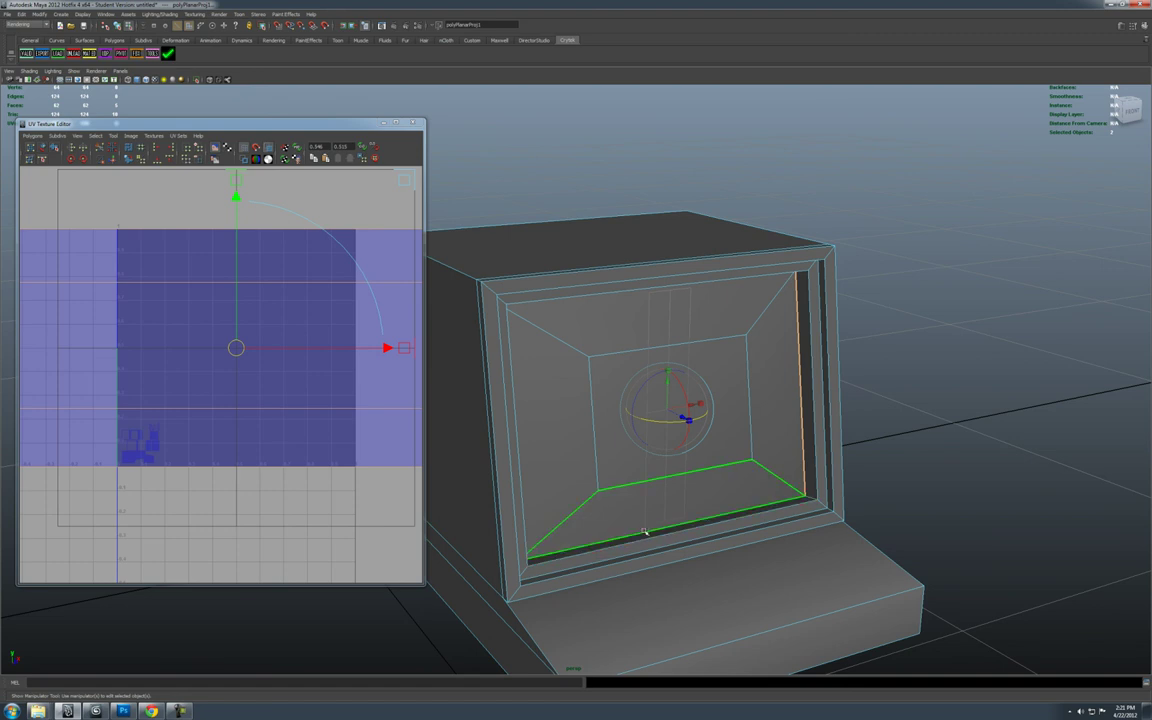
left_click(715, 450)
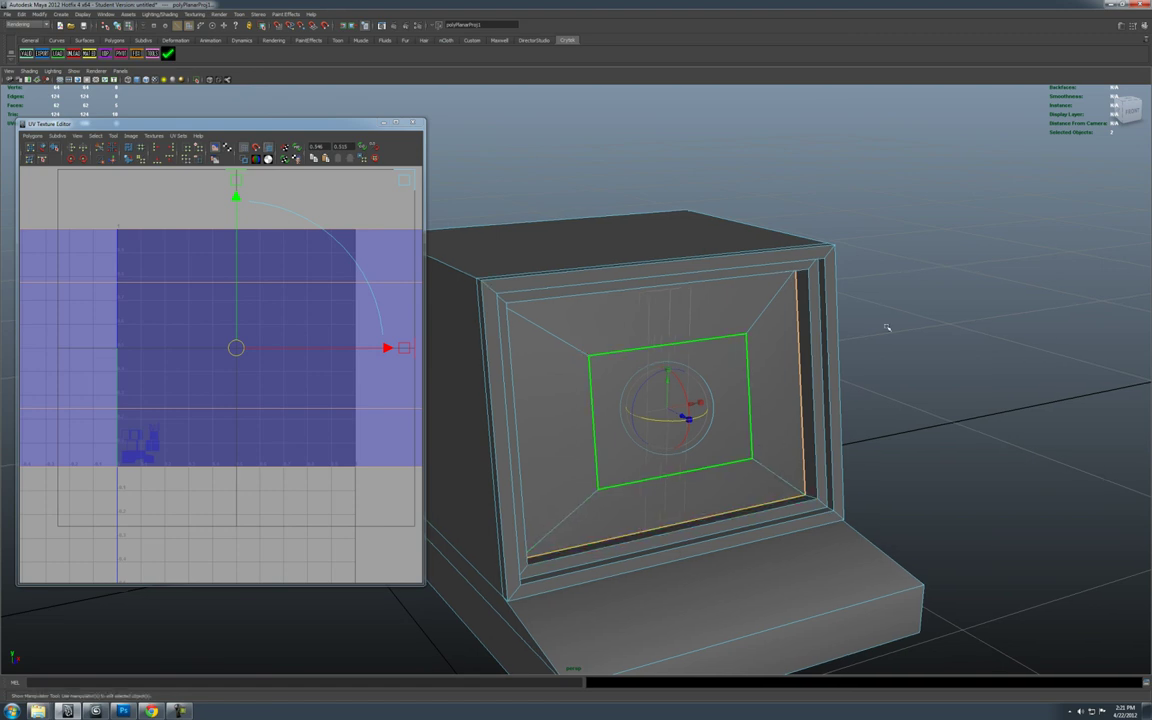
left_click(1144, 27)
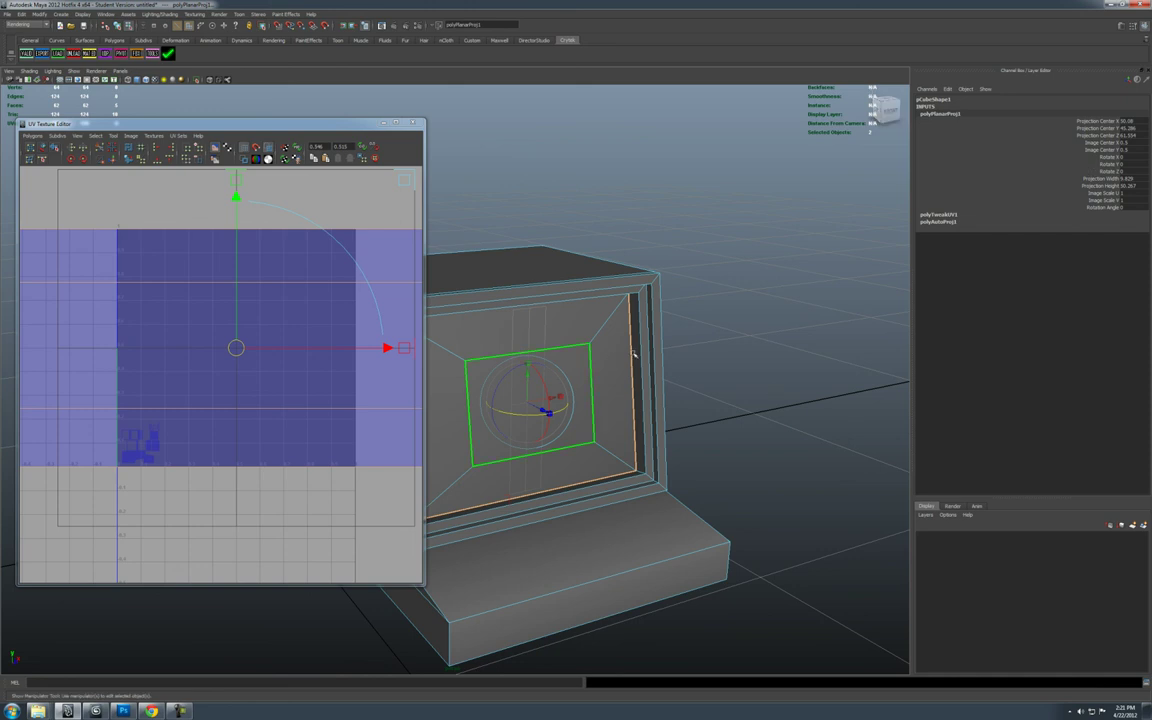
left_click_drag(633, 354, 893, 317, "alt")
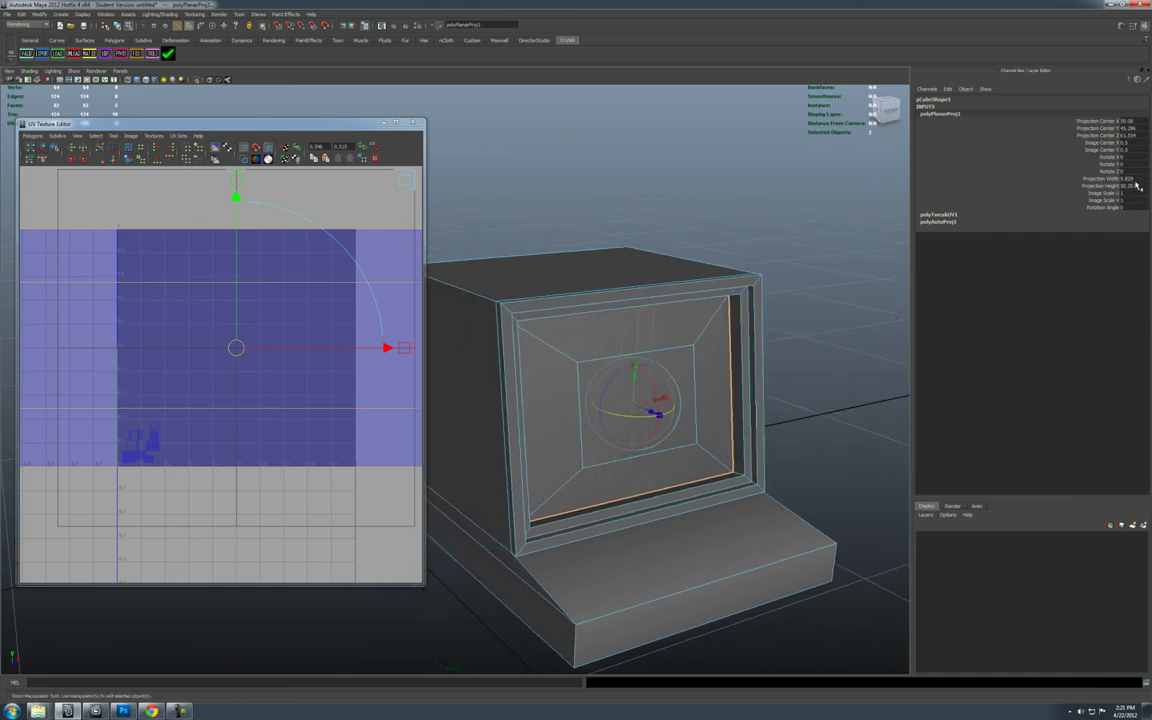
left_click_drag(1136, 185, 1130, 178)
middle_click_drag(1107, 332, 1095, 337)
Step: Switch to UV selection, pick a corner UV of the projected screen and extend the selection to its whole shell
right_click_drag(333, 332, 171, 285, "alt")
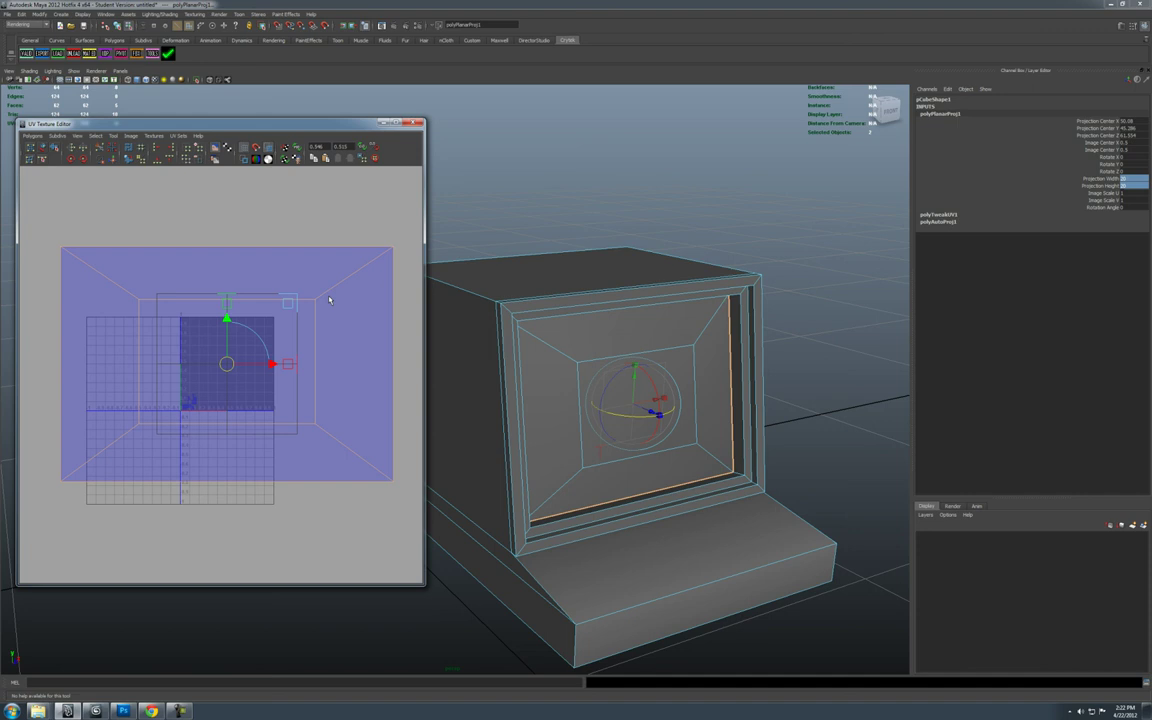
right_click_drag(358, 310, 385, 312)
left_click_drag(407, 261, 408, 264)
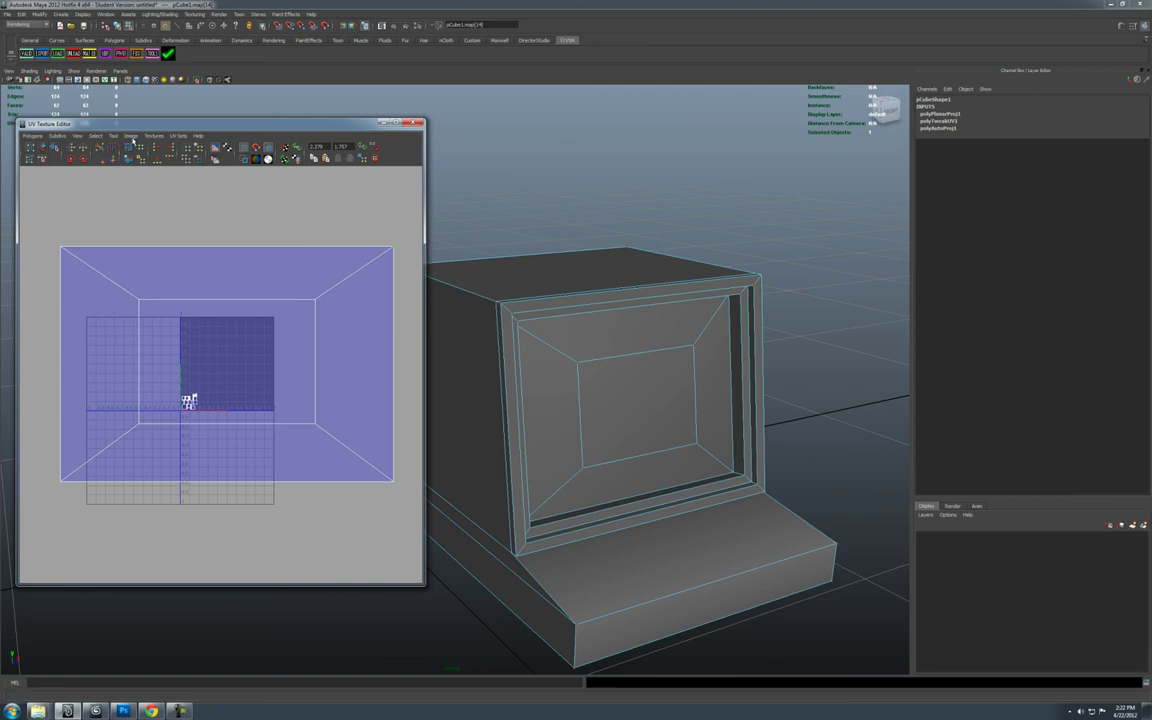
left_click(95, 136)
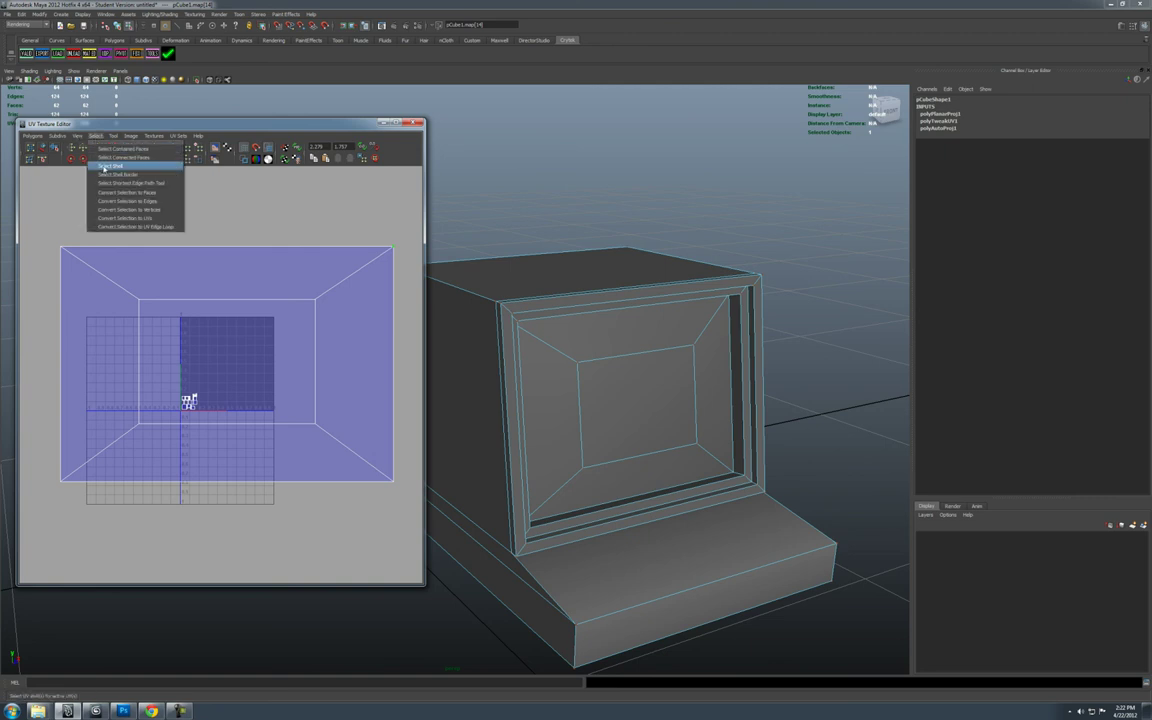
left_click(104, 168)
Step: Scale the screen's UV shell down uniformly and move it into the upper-right corner of the 0–1 UV square
scroll(203, 369, "up", 1)
key("e")
key("r")
left_click_drag(228, 362, 160, 364)
right_click_drag(160, 364, 301, 381, "alt")
middle_click_drag(301, 381, 270, 391, "alt")
key("w")
left_click_drag(206, 357, 228, 315)
key("r")
key("w")
key("q")
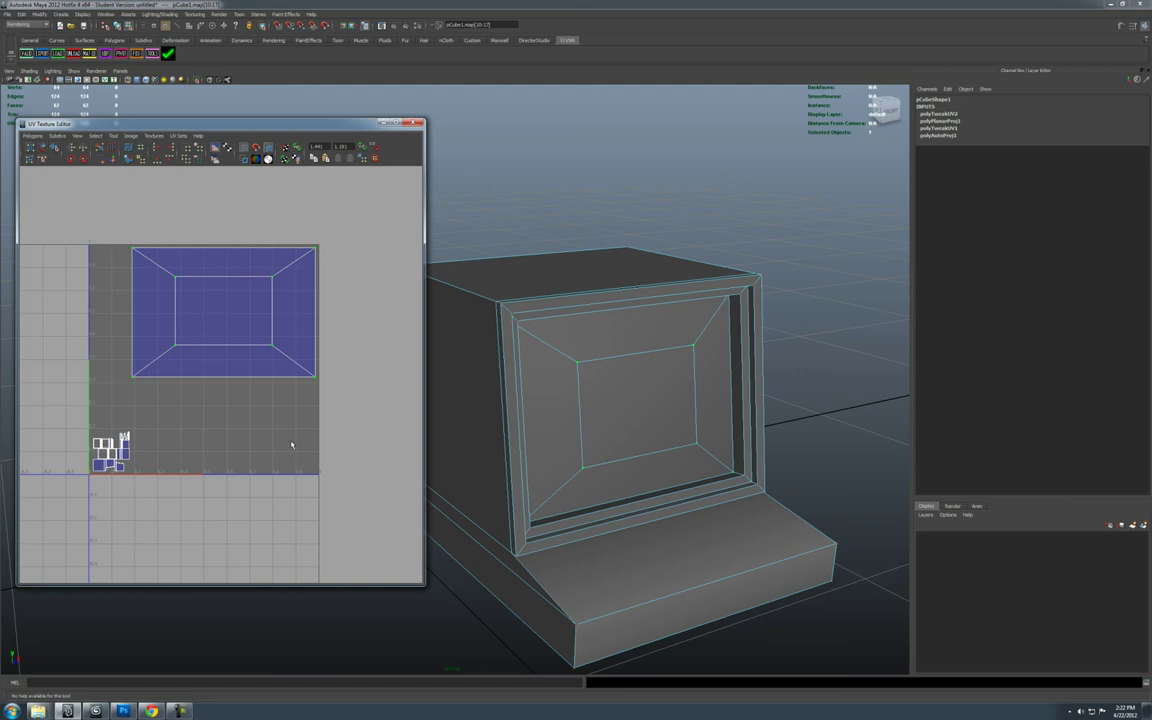
Step: Enlarge the screen's UV shell slightly and reposition it to stay inside the upper-right corner of the UV square
middle_click_drag(286, 354, 298, 358, "alt")
key("e")
key("r")
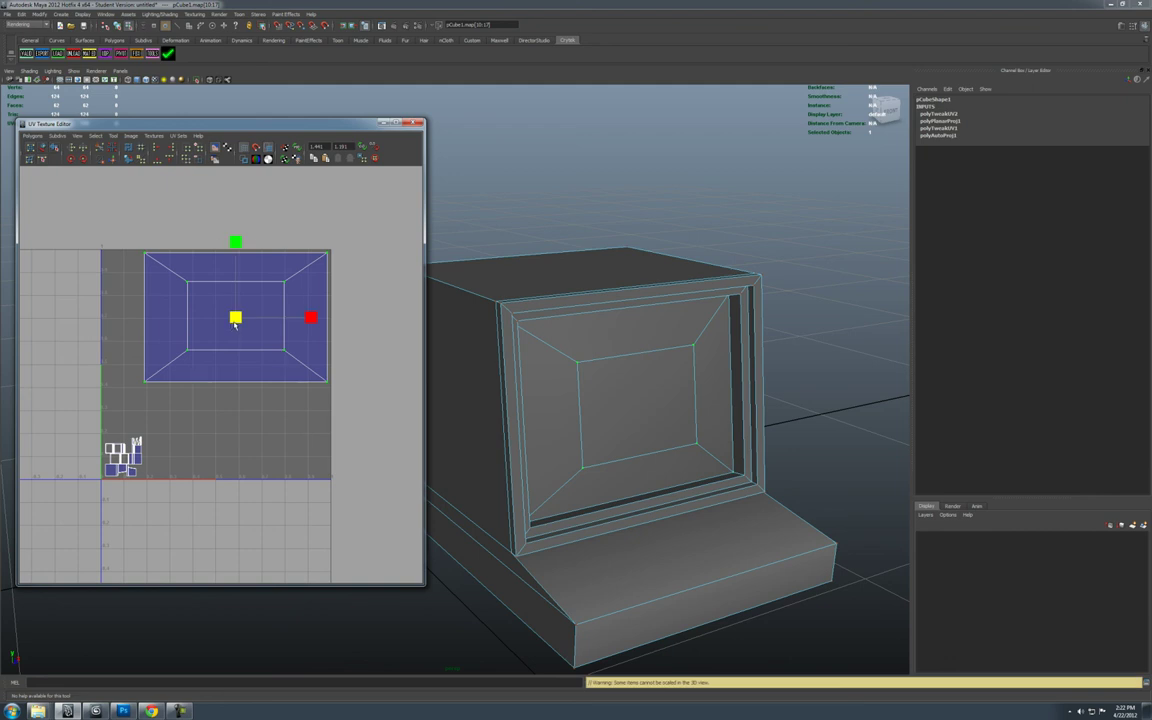
mouse_move(235, 319)
left_mouse_down()
mouse_move(246, 321)
mouse_move(226, 323)
left_mouse_up()
key("w")
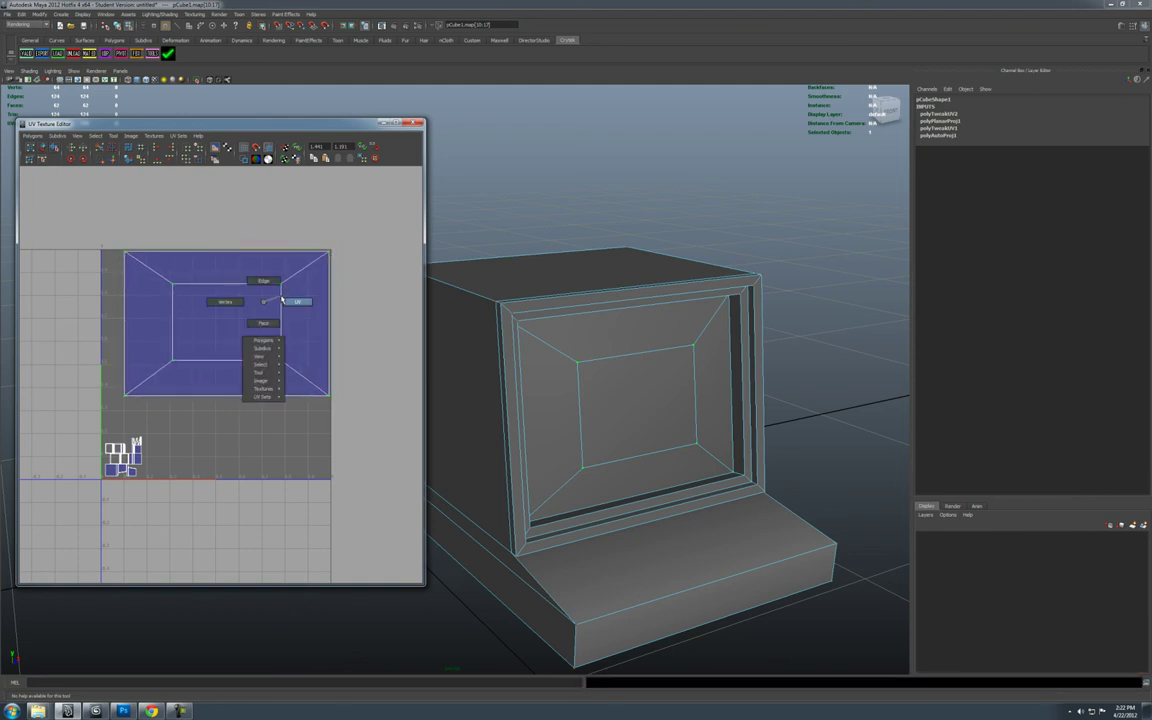